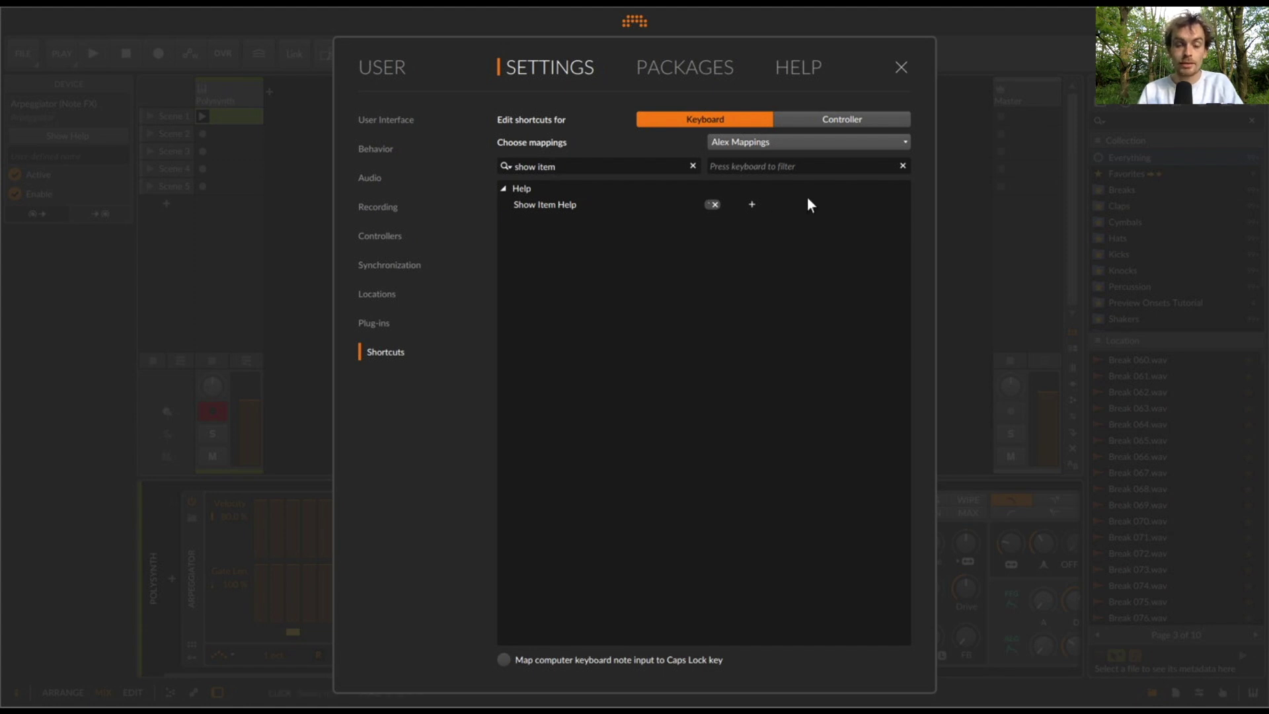
# Step: Close the Settings dialog to return to the New 9 project's Mix view with the Arpeggiator showing
pyautogui.click(900, 68)
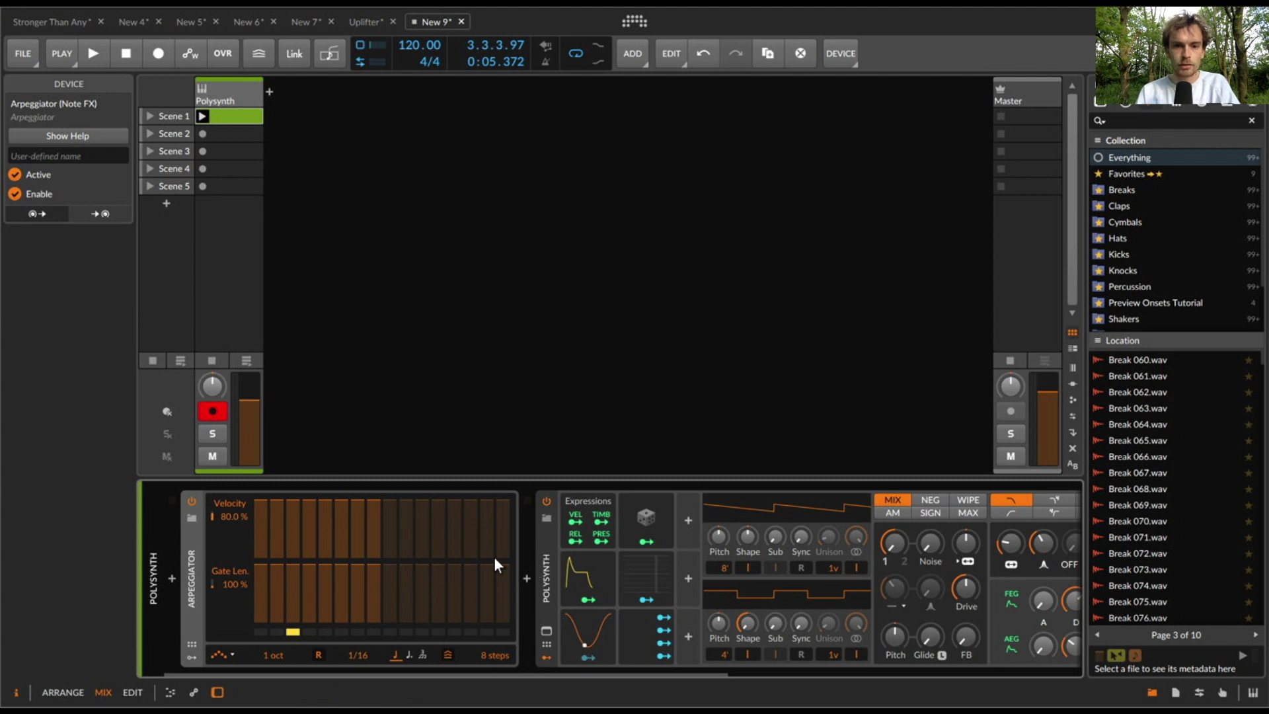
# Step: Start playback, select the Polysynth device and show its help overview
pyautogui.press('space')
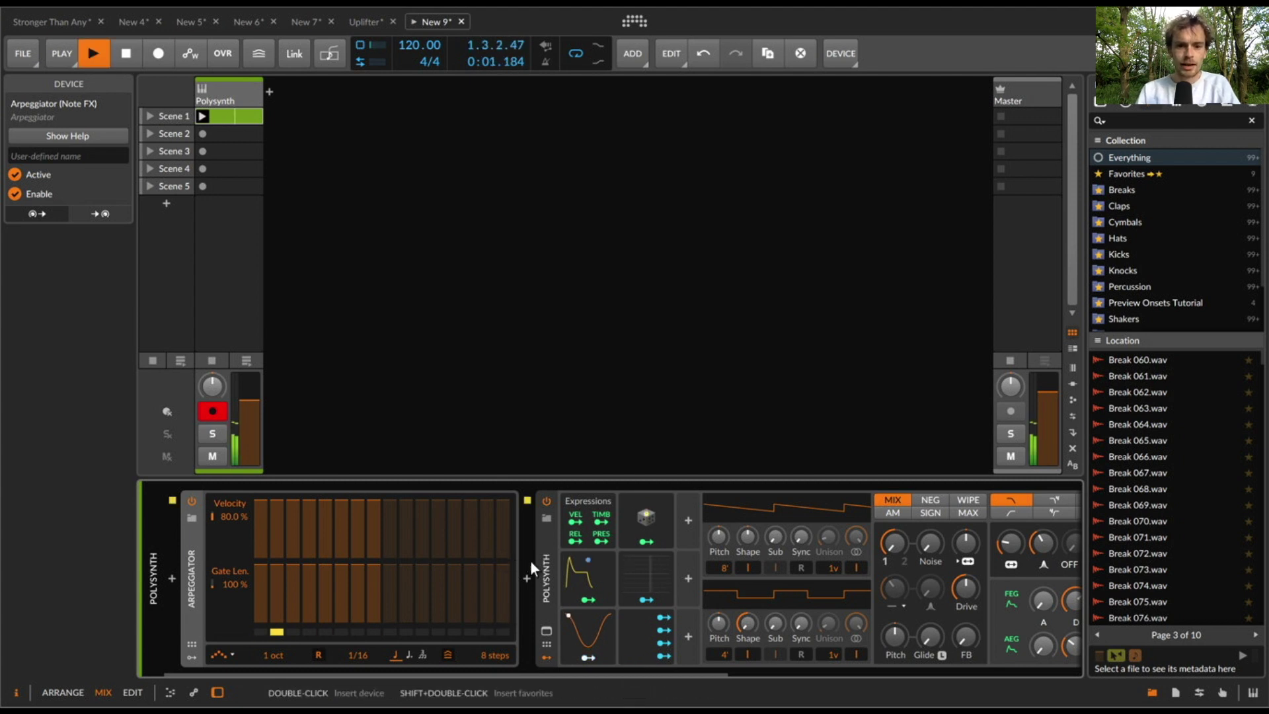
pyautogui.click(546, 570)
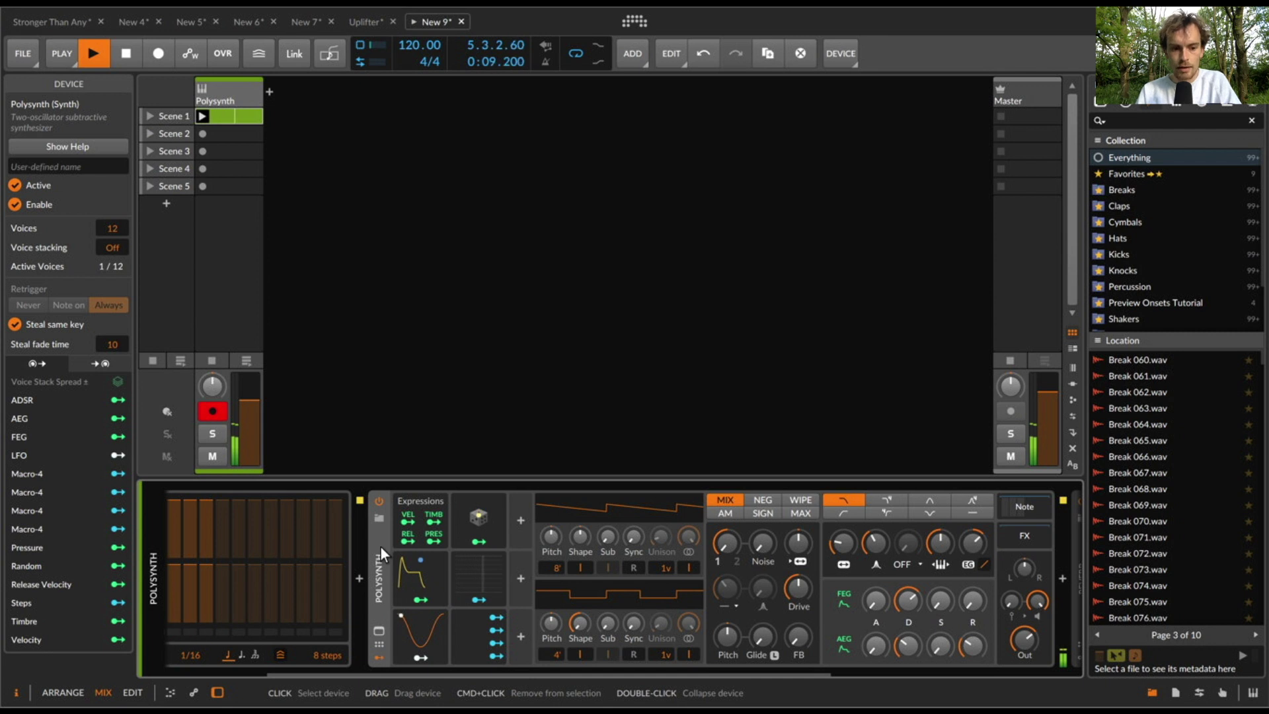
pyautogui.press('F1')
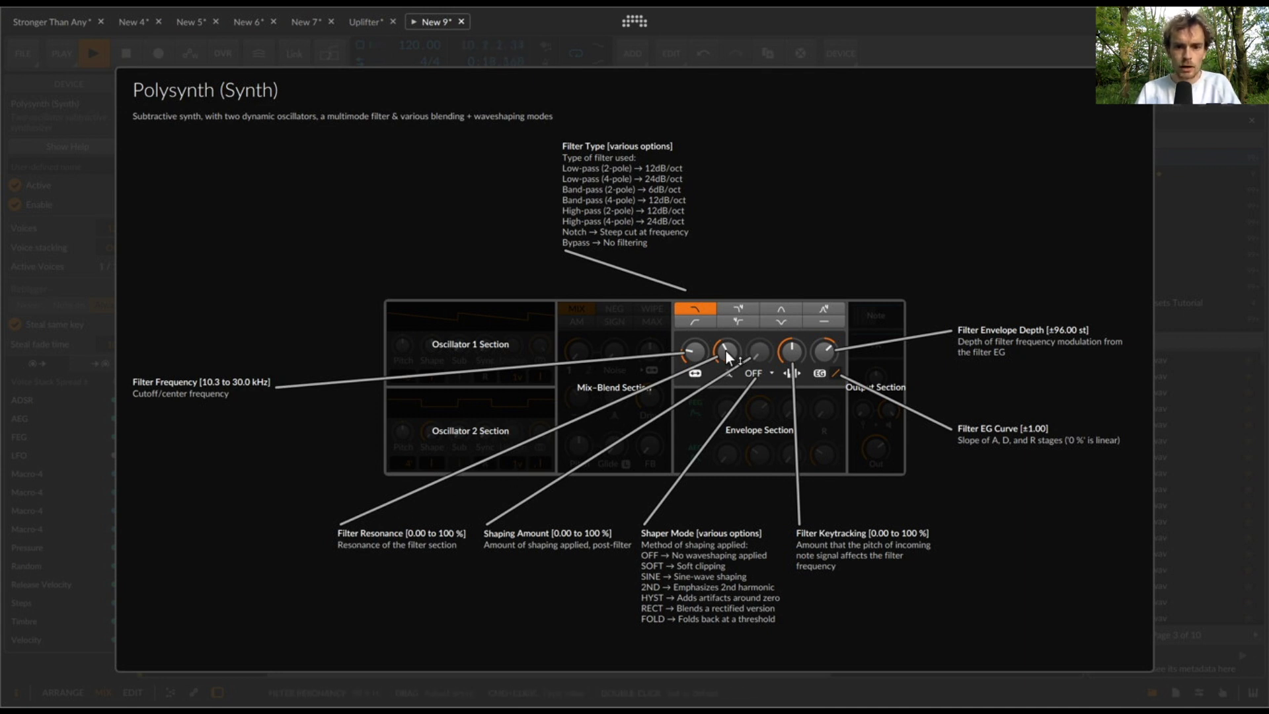
# Step: Raise Polysynth's filter resonance, drop OSC1 octave from 8' to 32', and close help
pyautogui.moveTo(727, 355)
pyautogui.mouseDown()
pyautogui.moveTo(726, 337)
pyautogui.moveTo(727, 355)
pyautogui.mouseUp()
pyautogui.moveTo(484, 338)
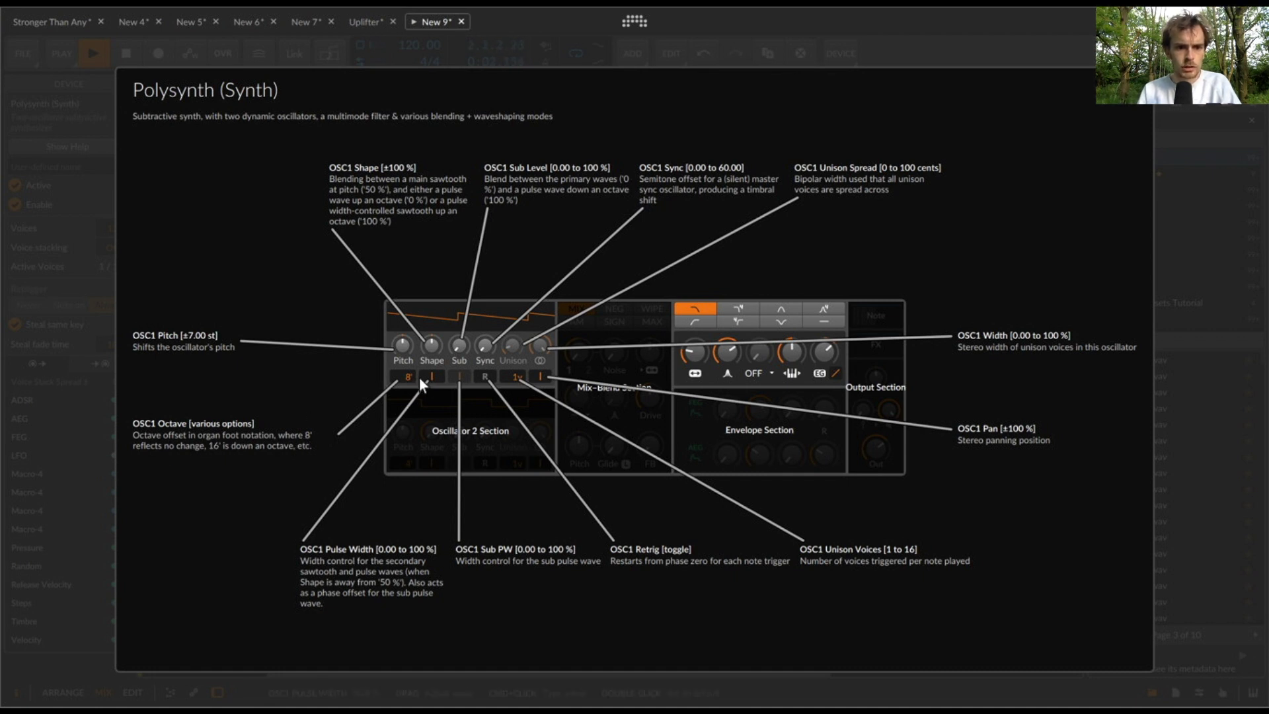
pyautogui.moveTo(415, 375); pyautogui.dragTo(415, 384)
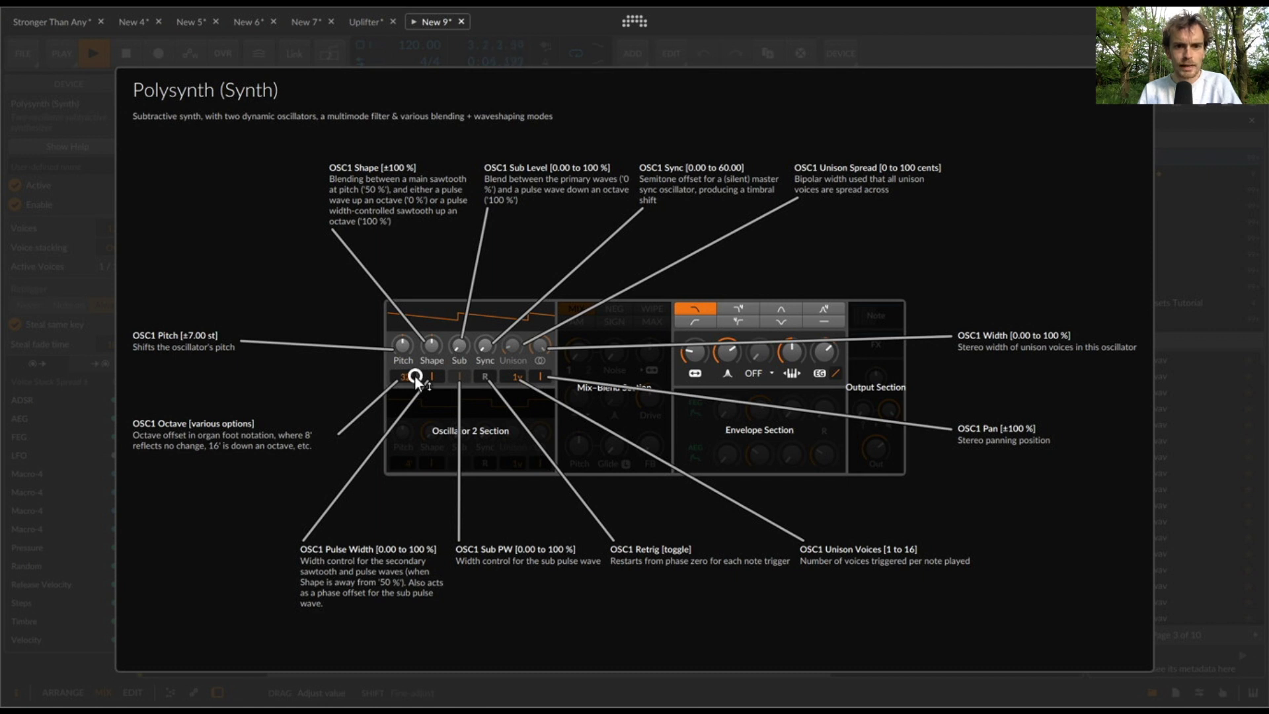
pyautogui.click(1127, 104)
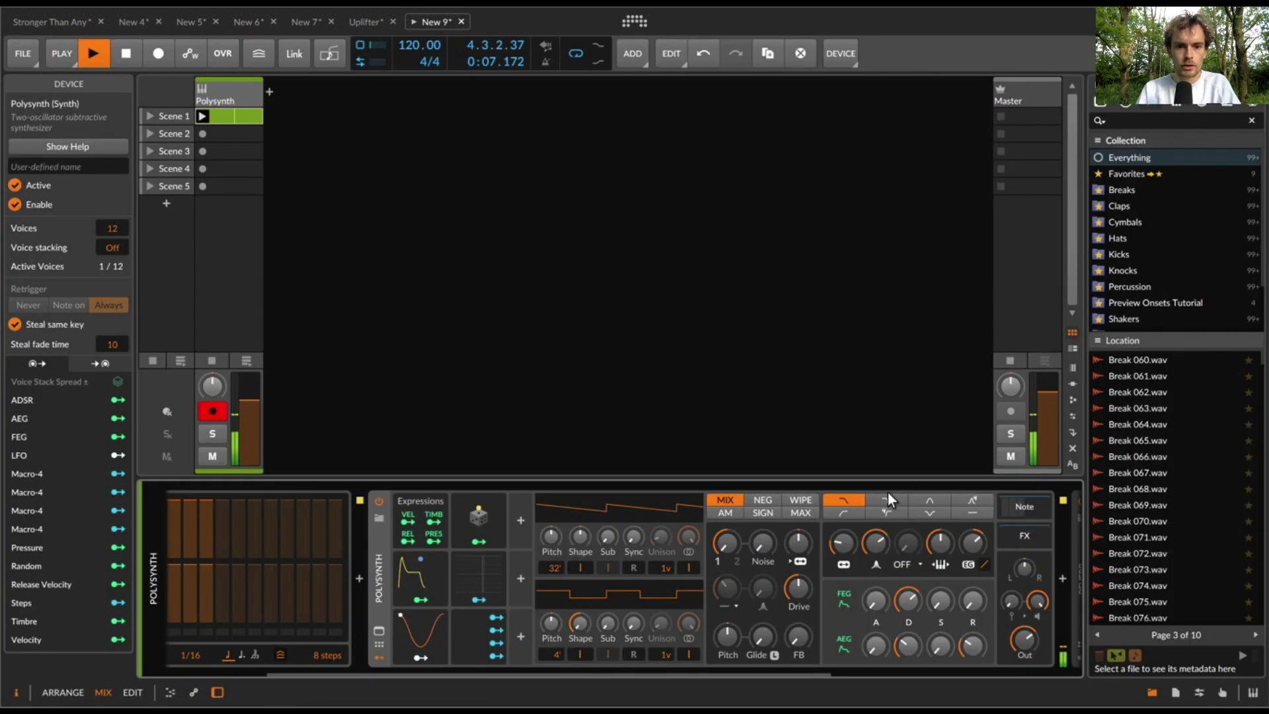
# Step: On the Reverb, set Buildup near zero, reverb time 13.3 s and room size about 50 %
pyautogui.hscroll(5, 757, 576)
pyautogui.click(670, 552)
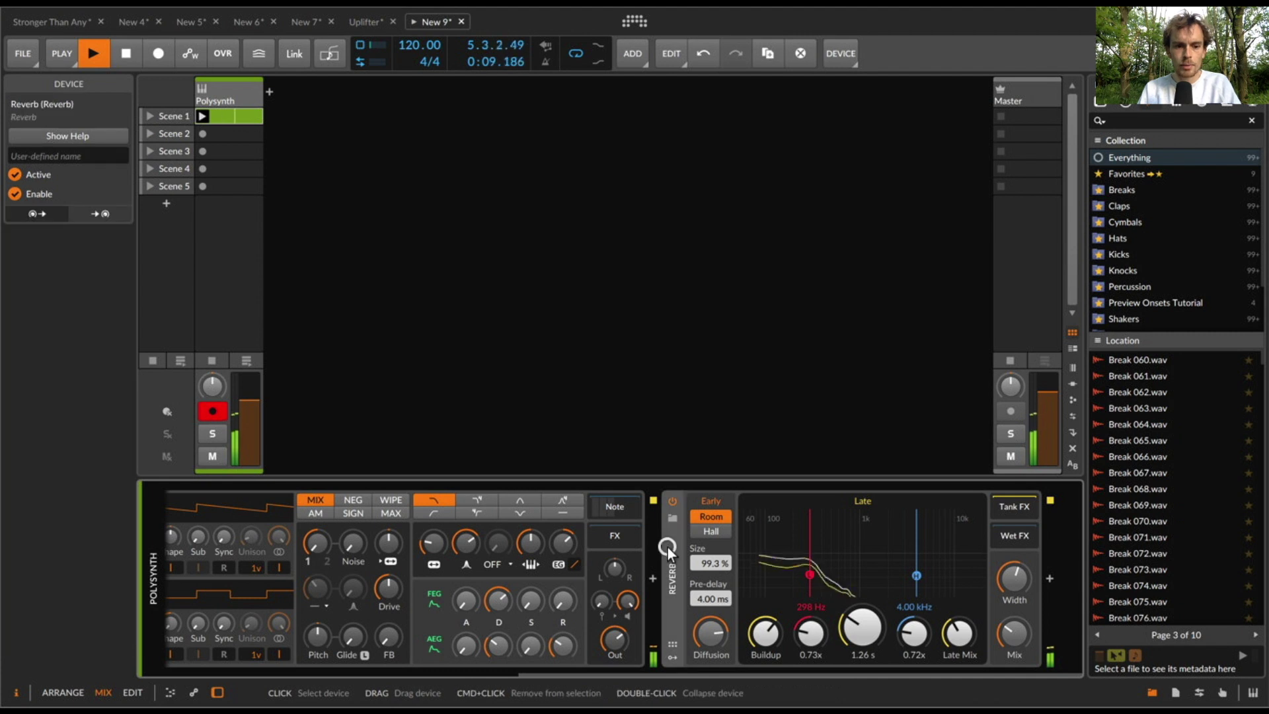
pyautogui.press('F1')
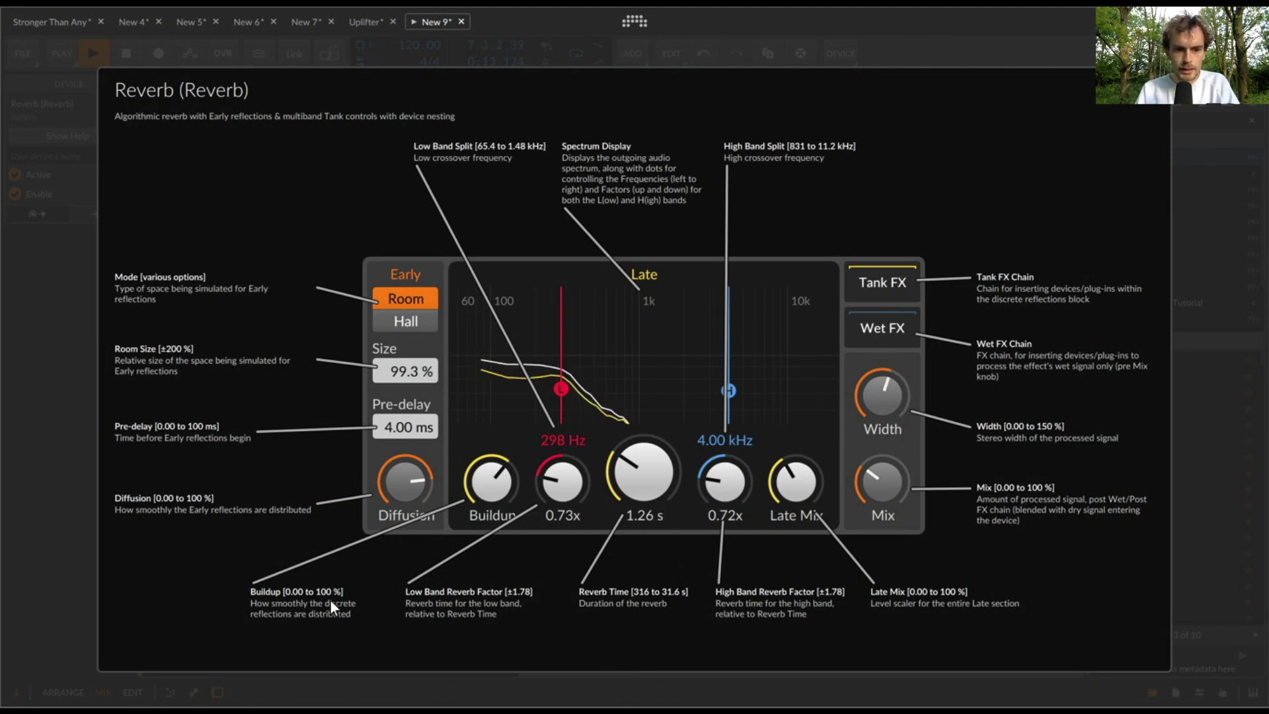
pyautogui.moveTo(490, 480); pyautogui.dragTo(538, 465)
pyautogui.moveTo(643, 471); pyautogui.dragTo(643, 416)
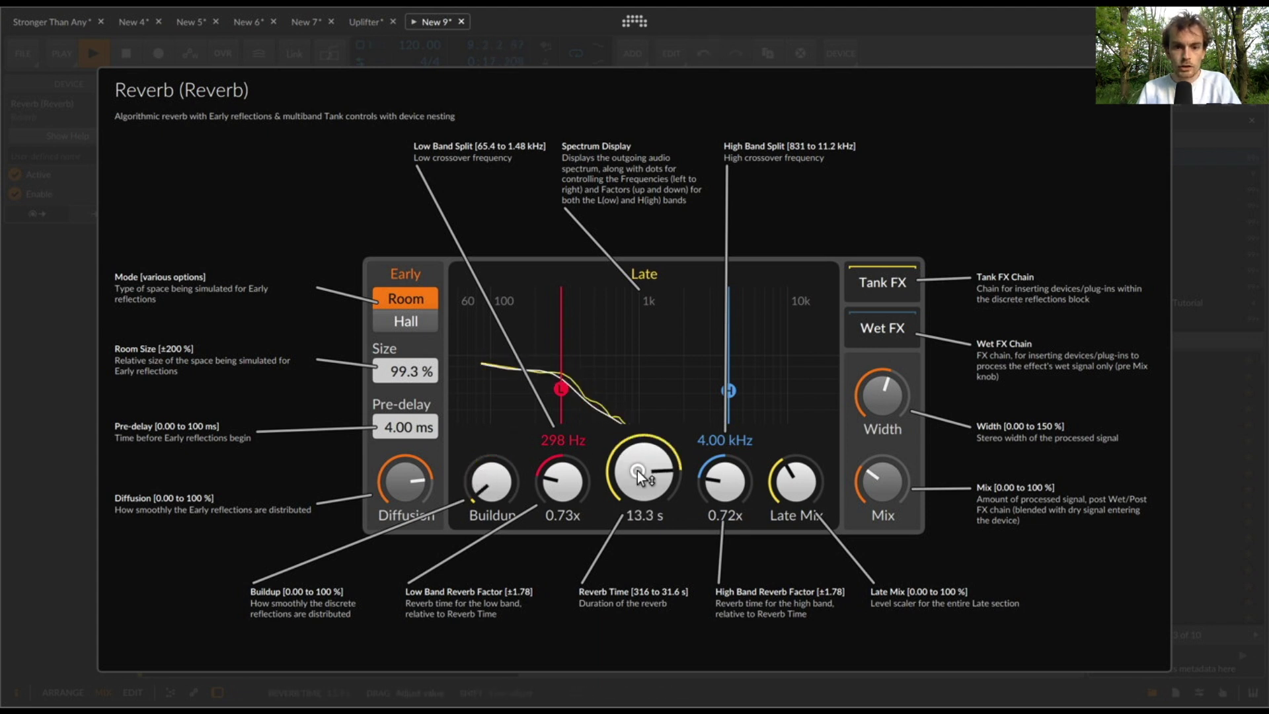
pyautogui.moveTo(876, 487)
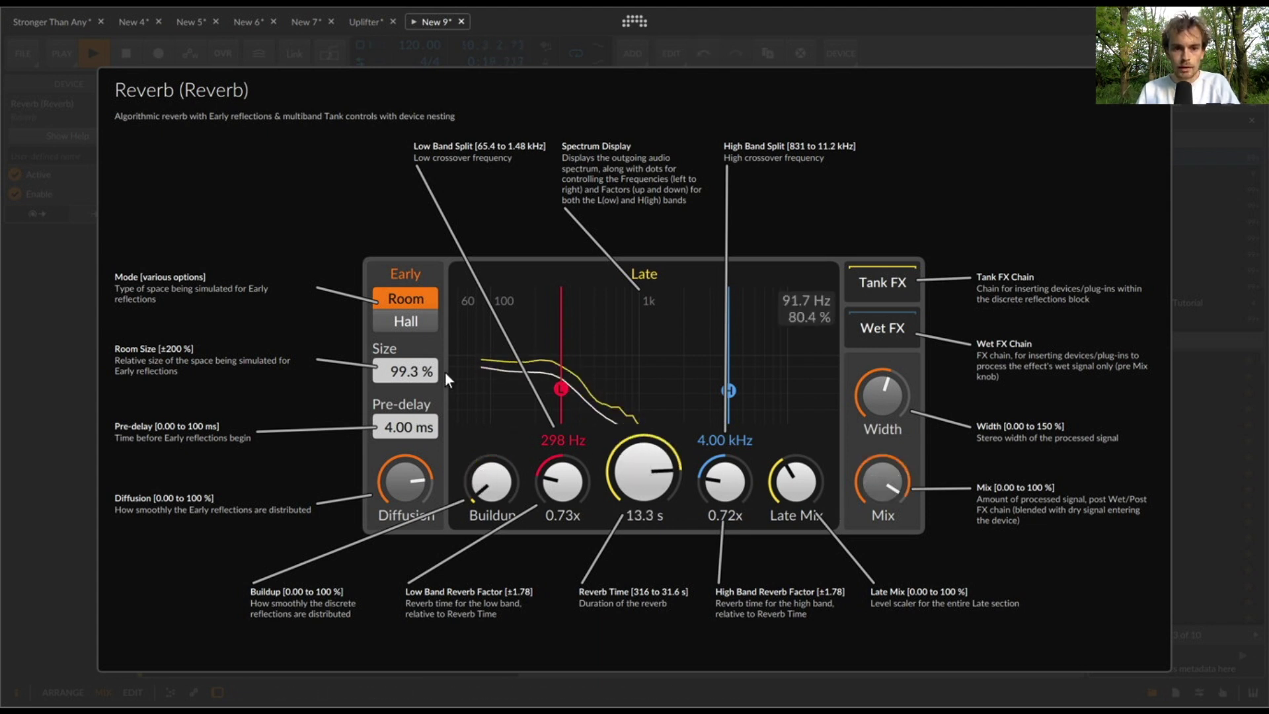
pyautogui.moveTo(428, 376); pyautogui.dragTo(428, 375)
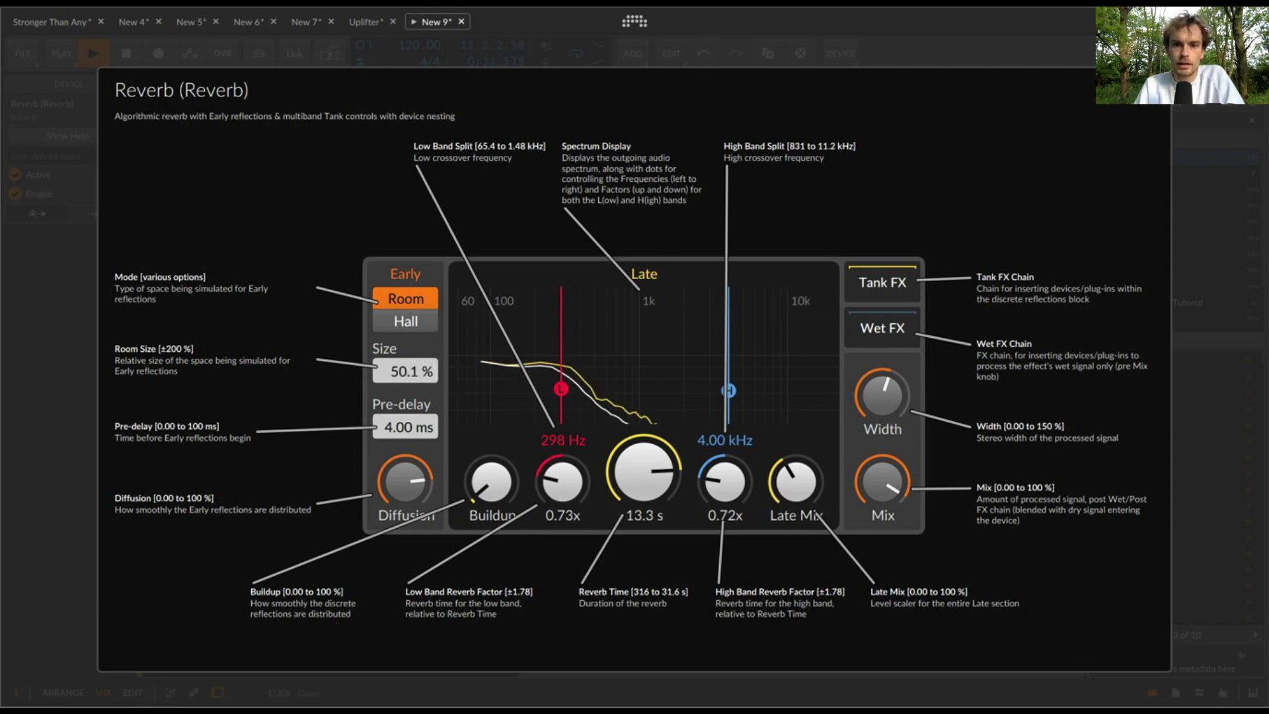
pyautogui.press('Escape')
# Step: View and dismiss the help overviews for the Arpeggiator, Expressions and ADSR modulators
pyautogui.hscroll(-5, 674, 518)
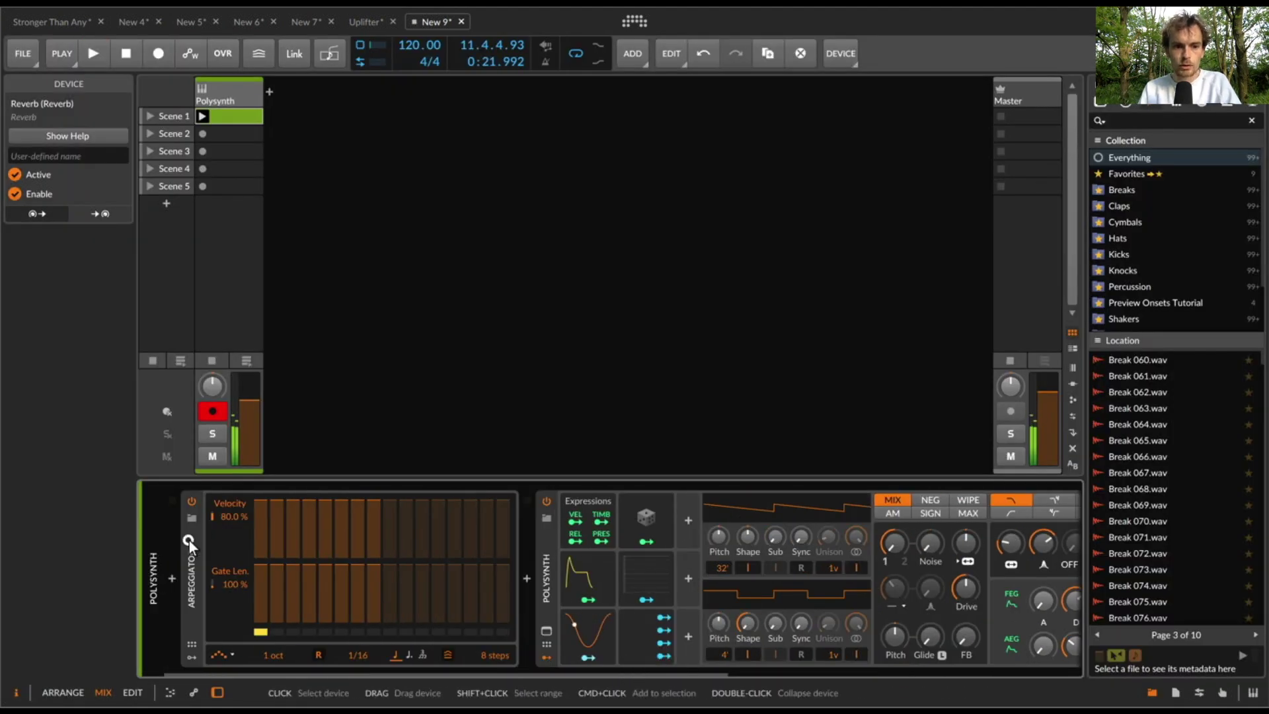
pyautogui.click(189, 541)
pyautogui.press('section')
pyautogui.press('section')
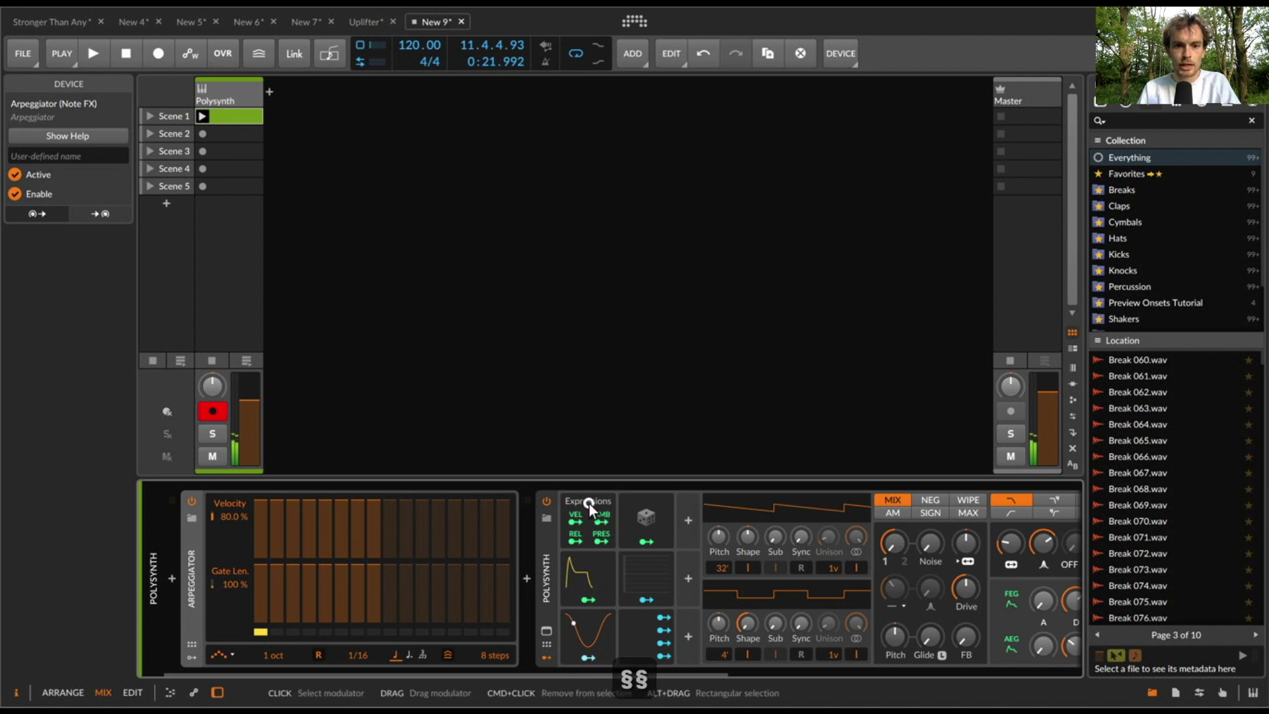
pyautogui.click(589, 505)
pyautogui.press('section')
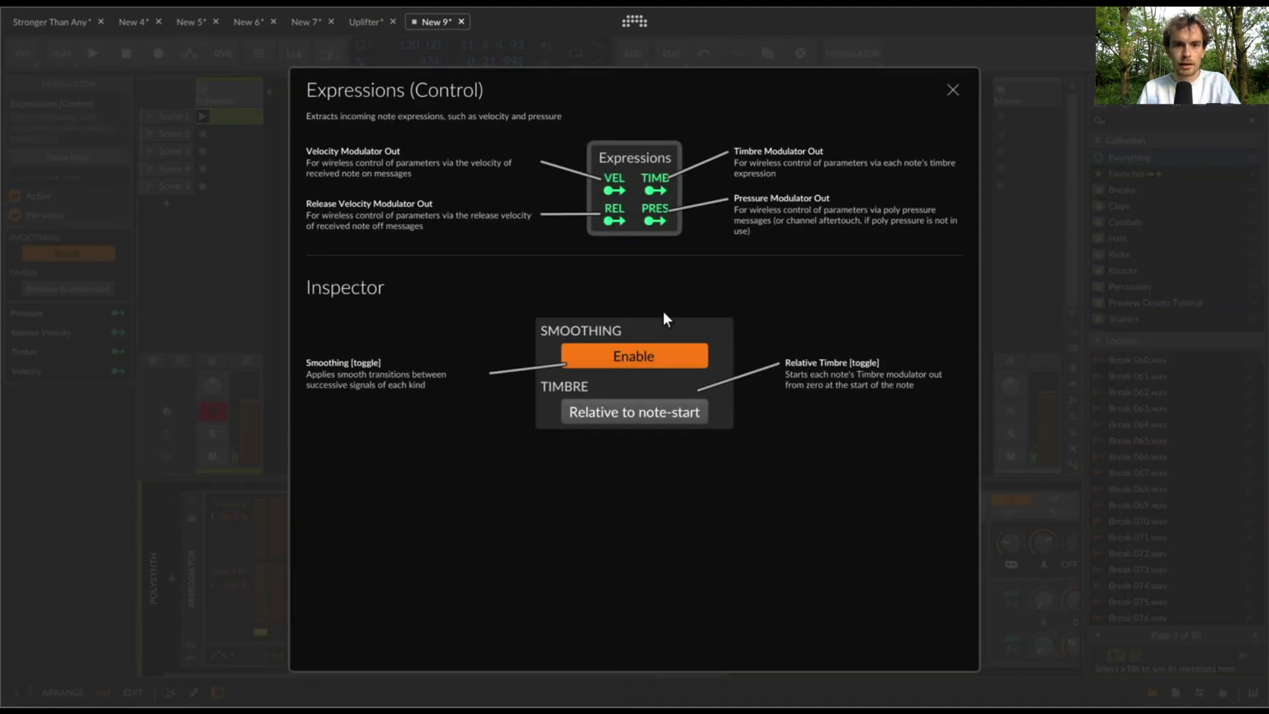
pyautogui.click(946, 90)
pyautogui.click(582, 567)
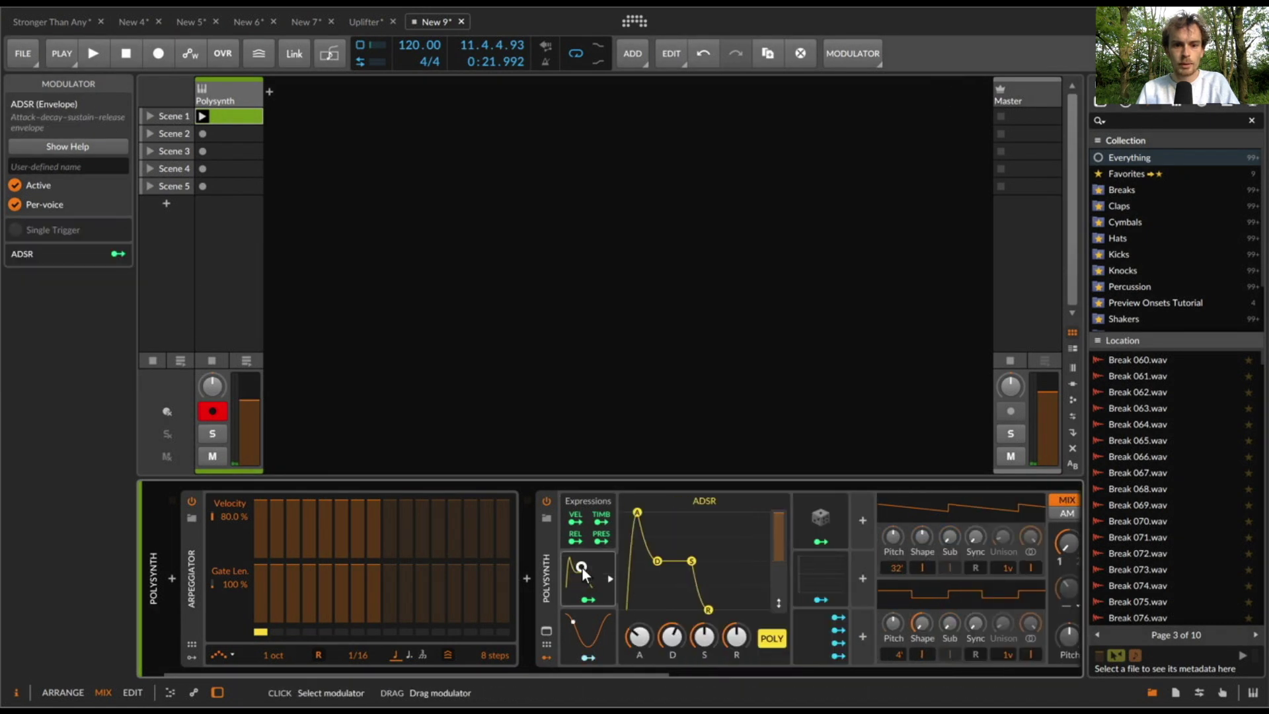
pyautogui.press('section')
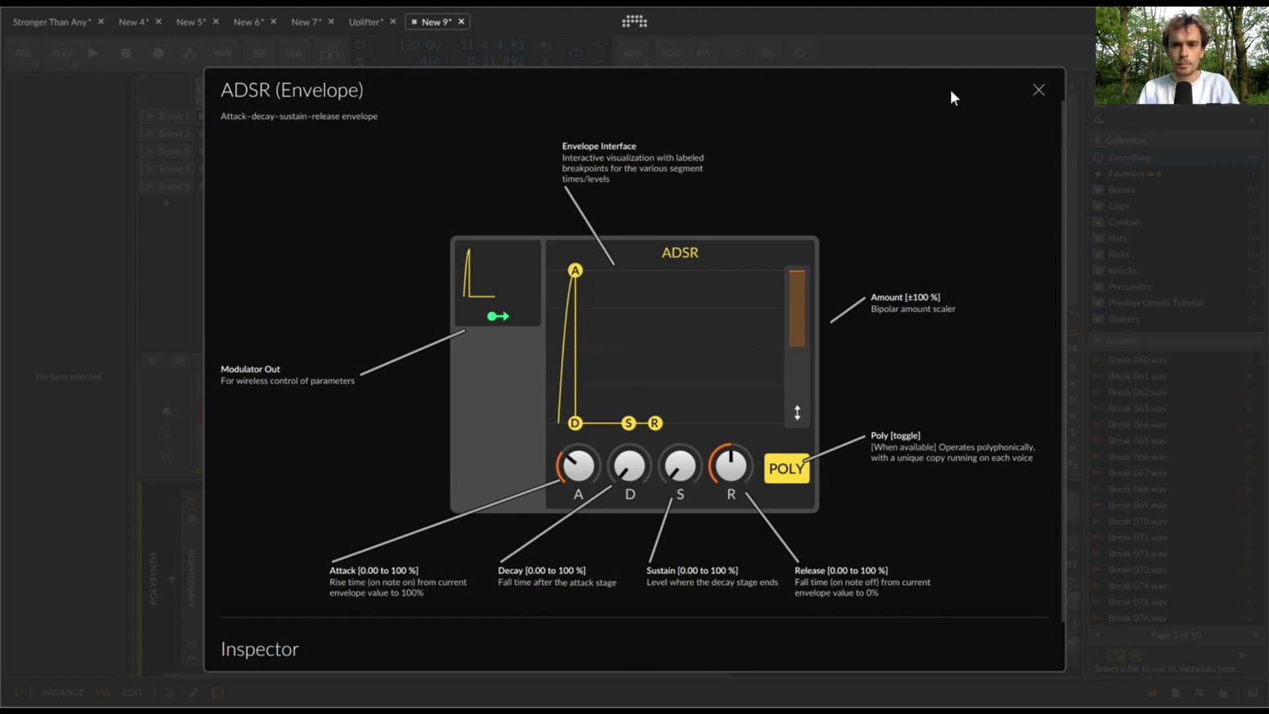
pyautogui.click(1039, 90)
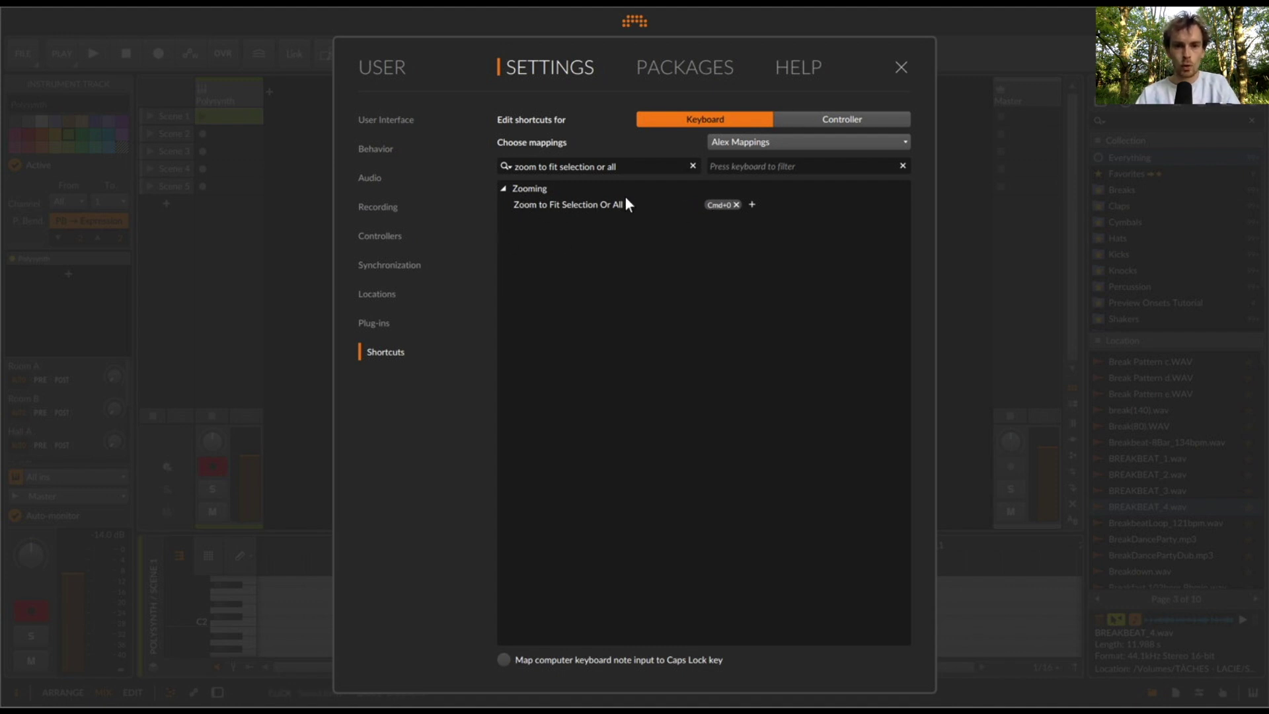
# Step: Widen the shortcut search to 'zoom to fit' to list every Zoom to Fit command, then close Settings
pyautogui.click(638, 166)
pyautogui.press('BackSpace')
pyautogui.press('BackSpace')
pyautogui.press('BackSpace')
pyautogui.press('BackSpace')
pyautogui.press('BackSpace')
pyautogui.press('BackSpace')
pyautogui.press('BackSpace')
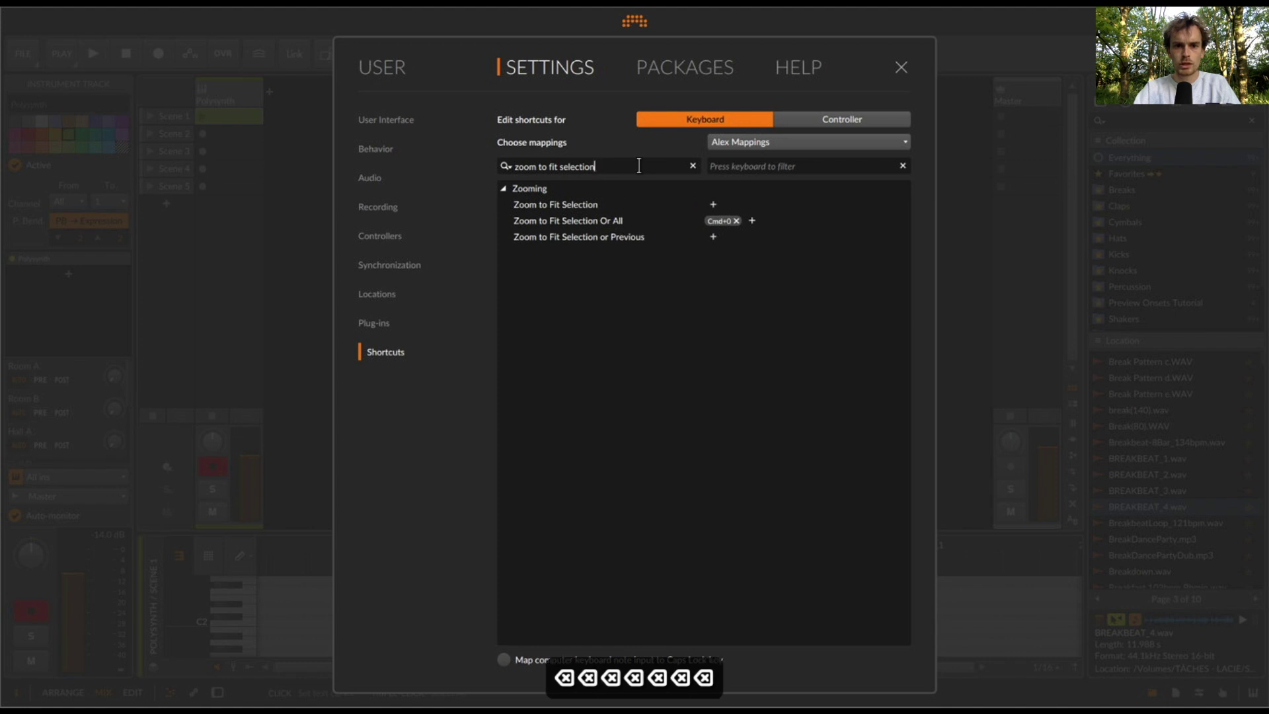
pyautogui.press('BackSpace')
pyautogui.press('BackSpace')
pyautogui.press('BackSpace')
pyautogui.press('BackSpace')
pyautogui.press('BackSpace')
pyautogui.press('BackSpace')
pyautogui.press('BackSpace')
pyautogui.press('BackSpace')
pyautogui.press('BackSpace')
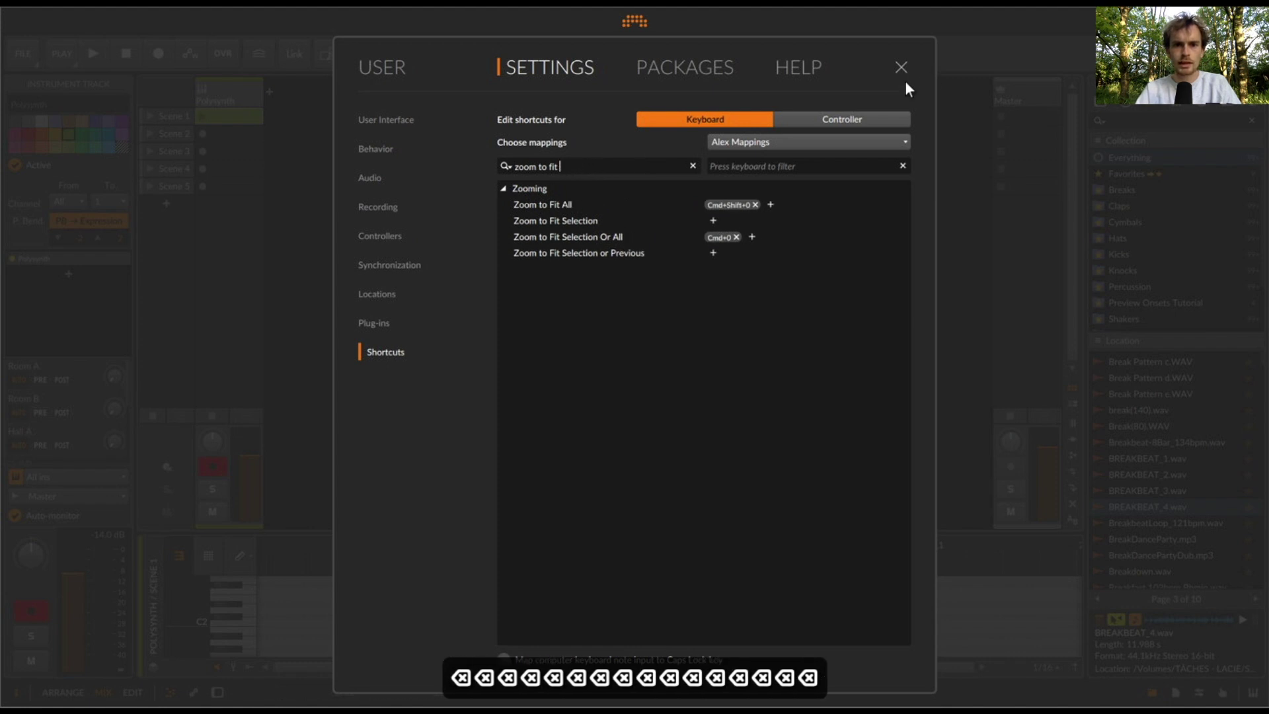
pyautogui.click(903, 67)
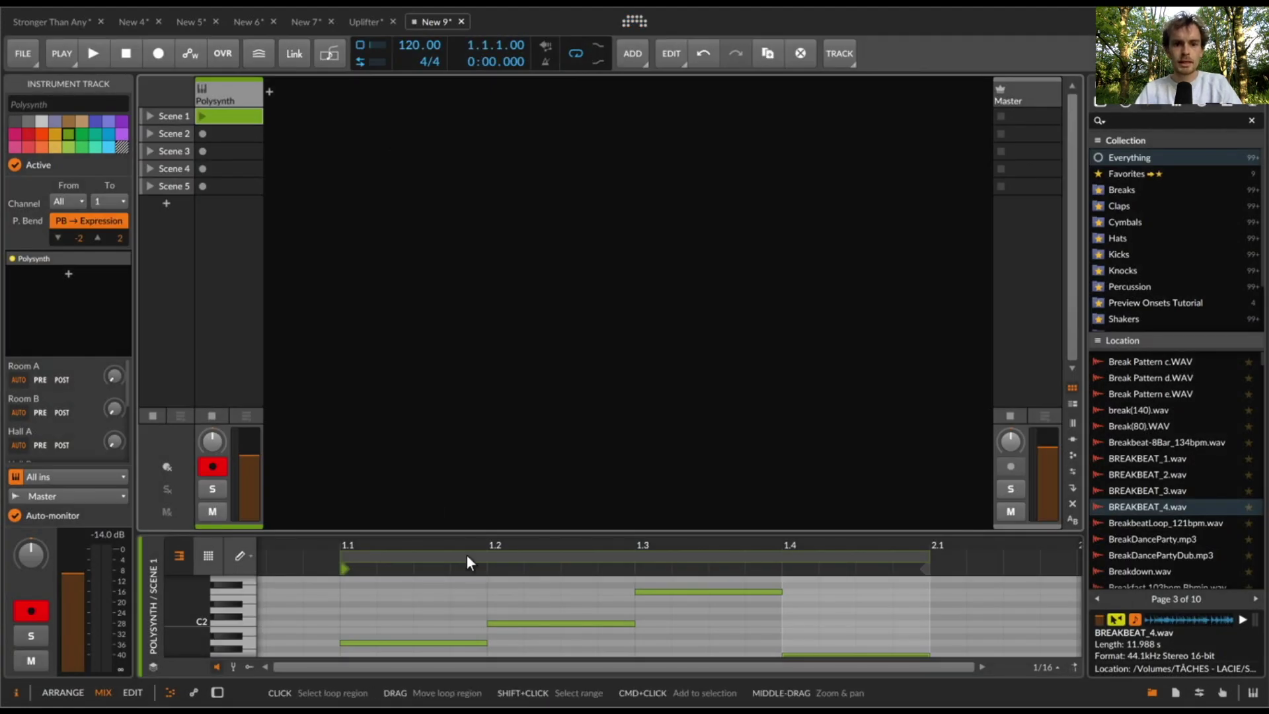
# Step: Undo the last change, switch to select mode, and zoom to fit the clip's first two notes
pyautogui.press('super+z')
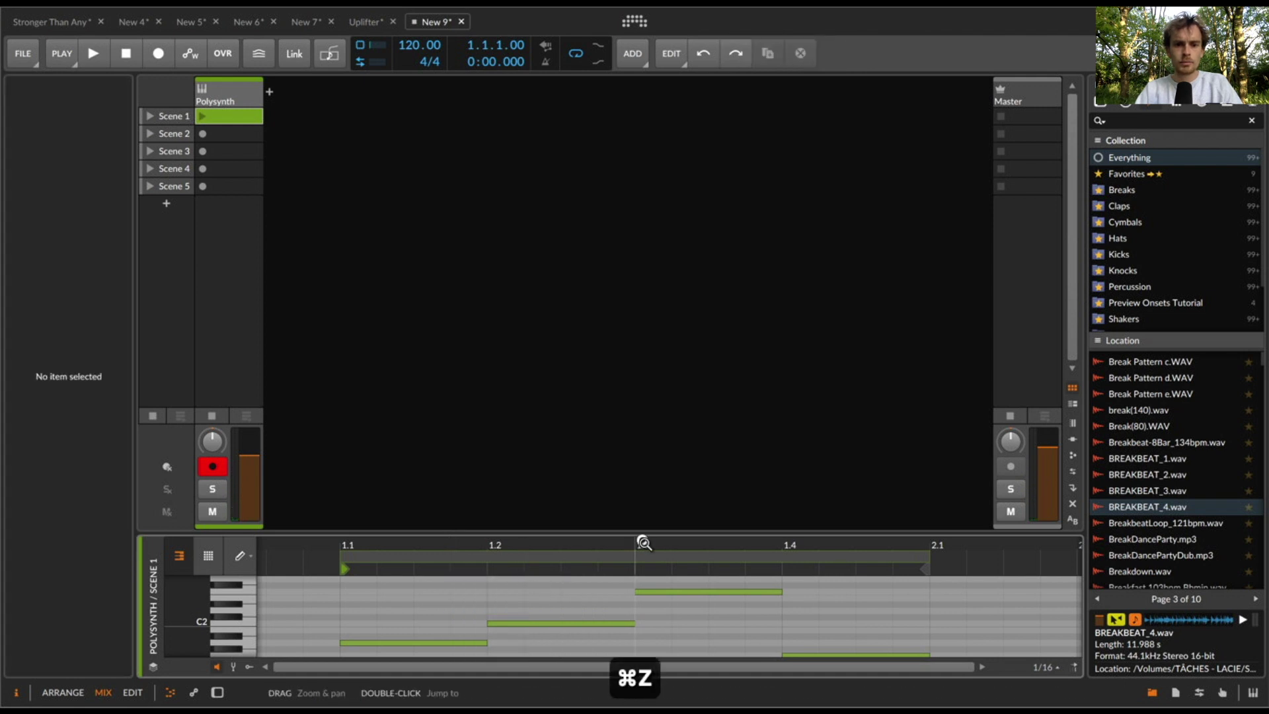
pyautogui.moveTo(646, 539); pyautogui.dragTo(642, 532)
pyautogui.press('1')
pyautogui.click(629, 594)
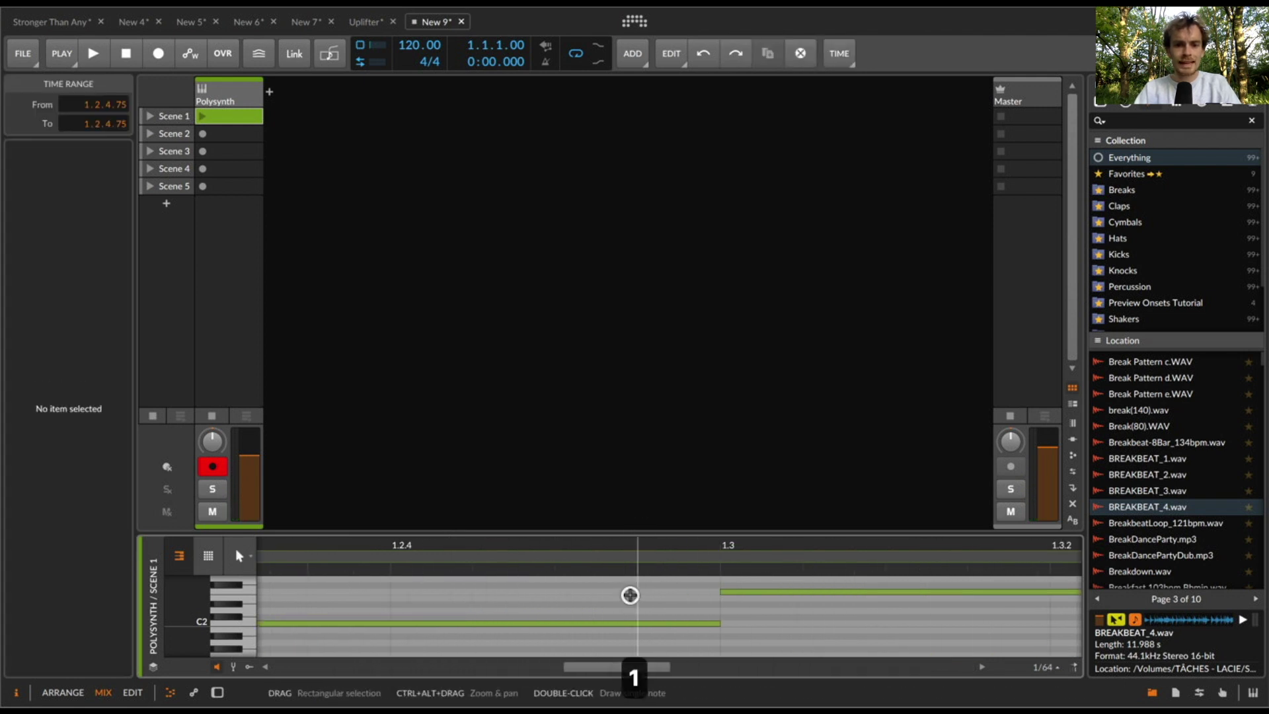
pyautogui.press('super+0')
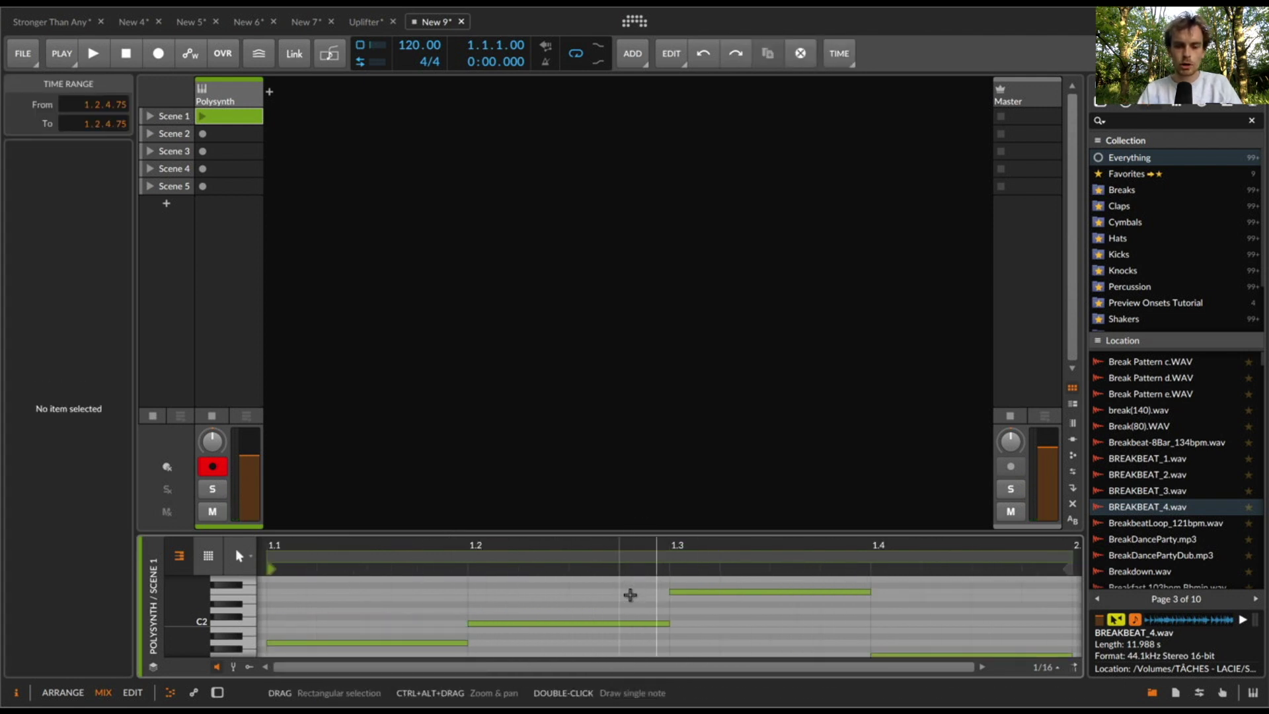
pyautogui.moveTo(419, 603); pyautogui.dragTo(489, 656)
pyautogui.press('super+0')
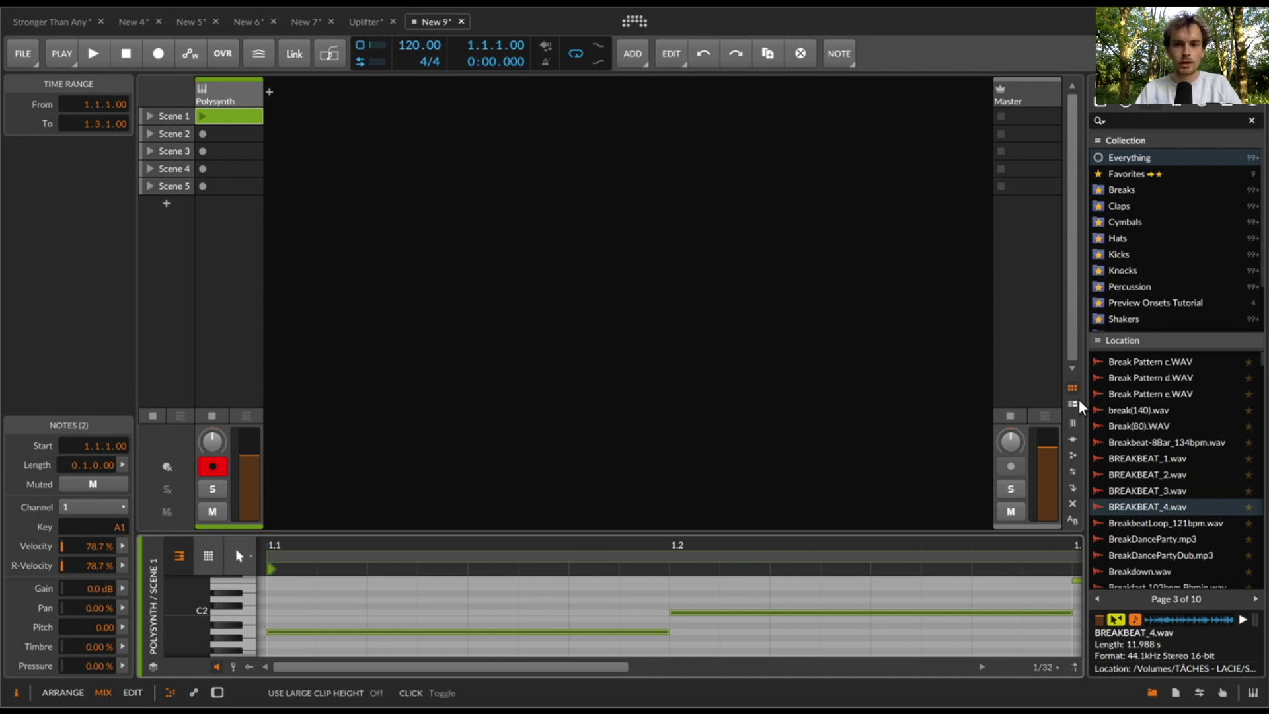
# Step: Select the BREAKBEAT audio event in Scene 2 and slice it at onsets via command search
pyautogui.moveTo(1137, 458); pyautogui.dragTo(305, 109)
pyautogui.press('super+z')
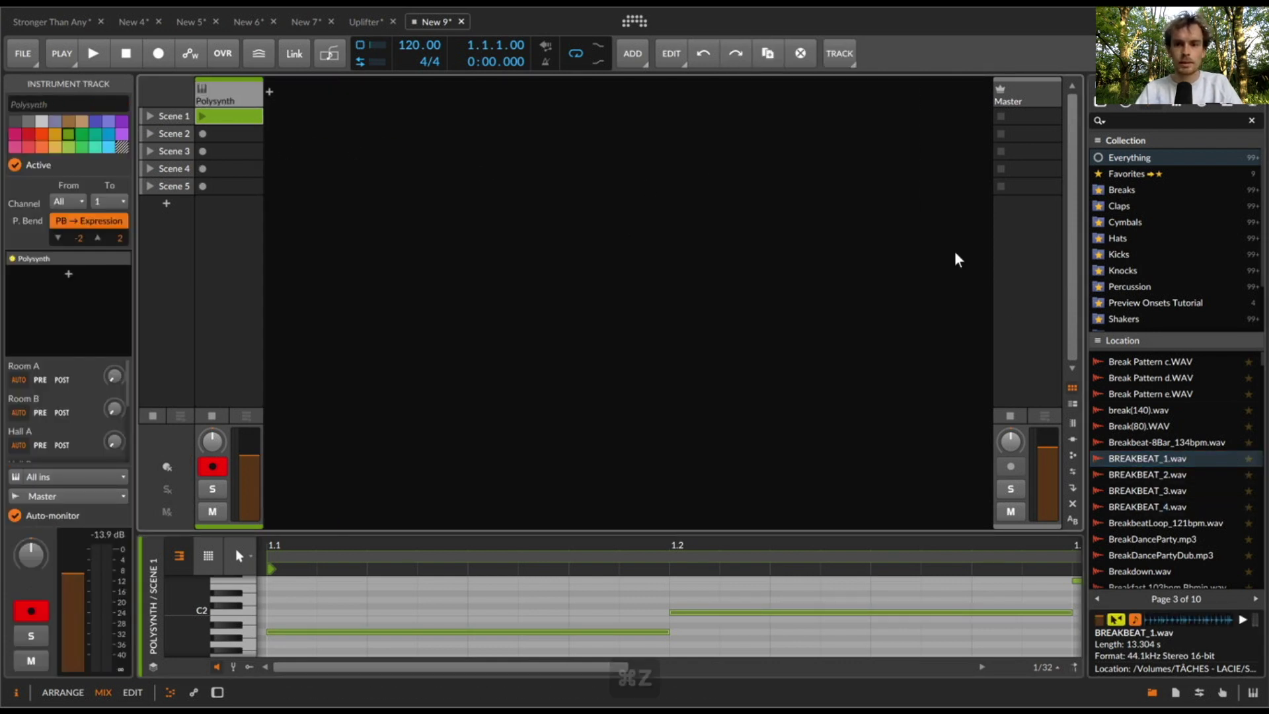
pyautogui.moveTo(297, 135); pyautogui.dragTo(295, 134)
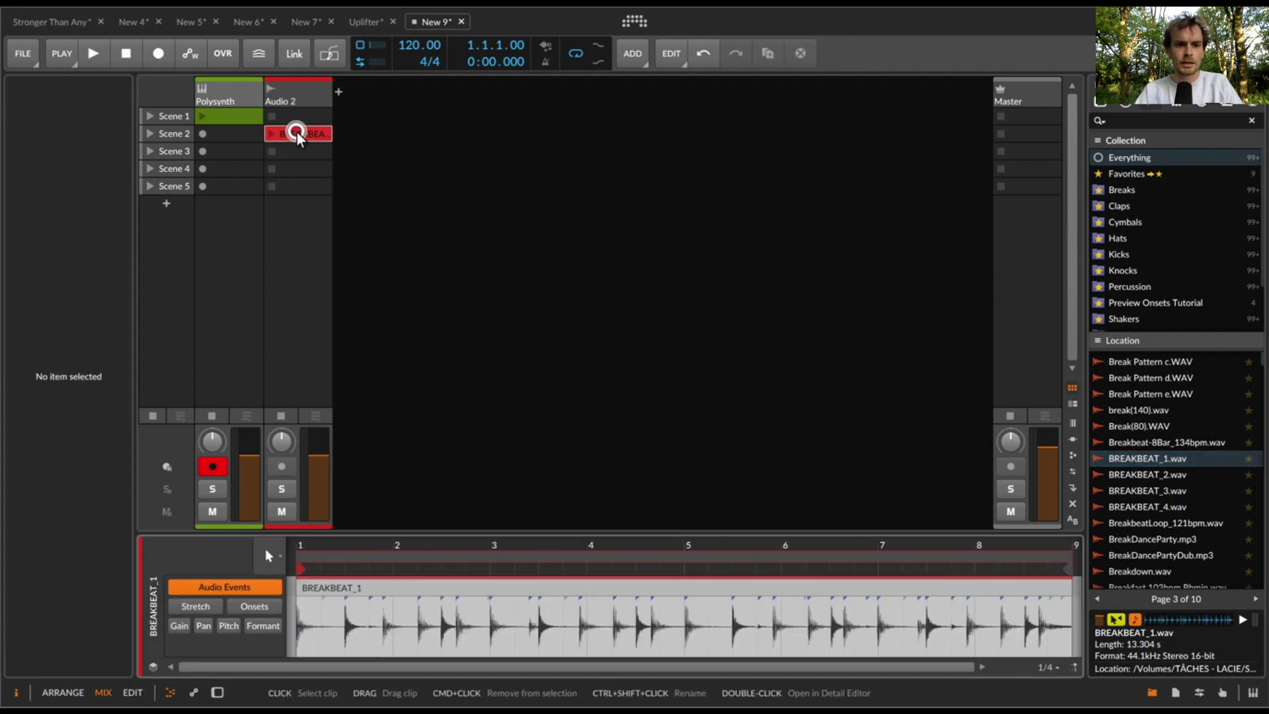
pyautogui.click(467, 581)
pyautogui.press('super+p')
pyautogui.press('Return')
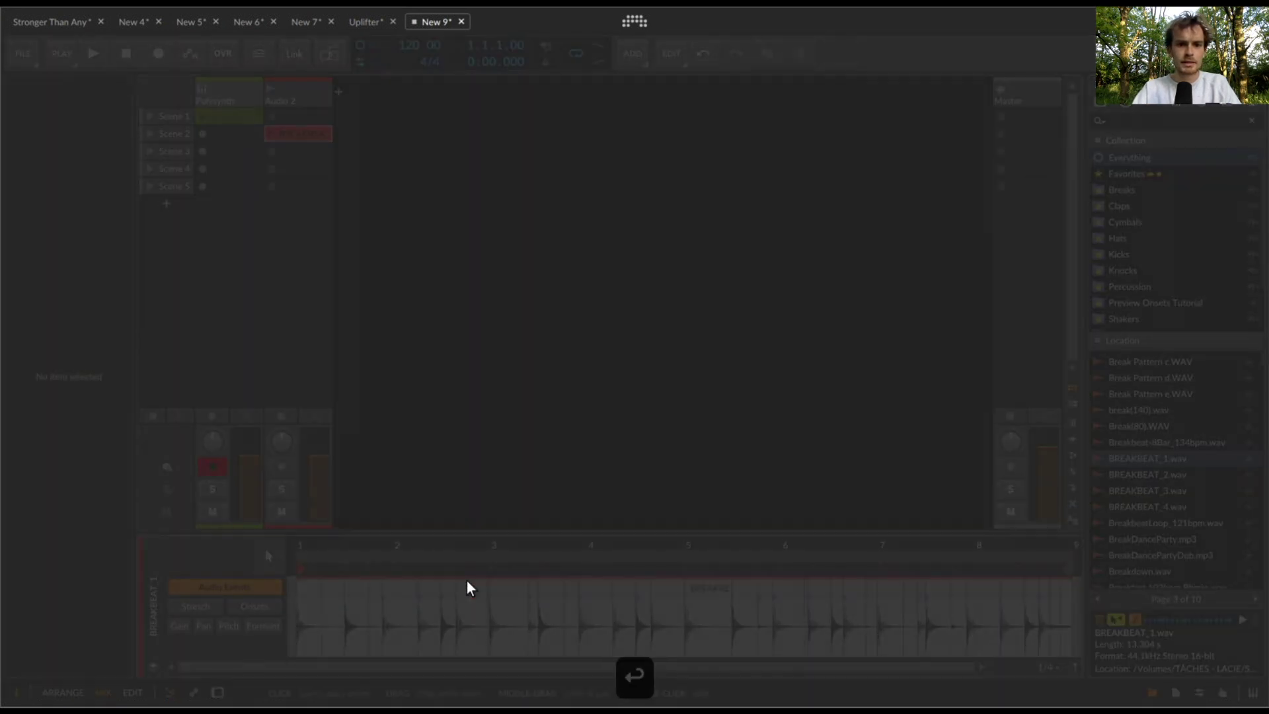
# Step: Zoom around the new slices, select several of them, and fit the whole clip
pyautogui.moveTo(626, 545); pyautogui.dragTo(623, 548)
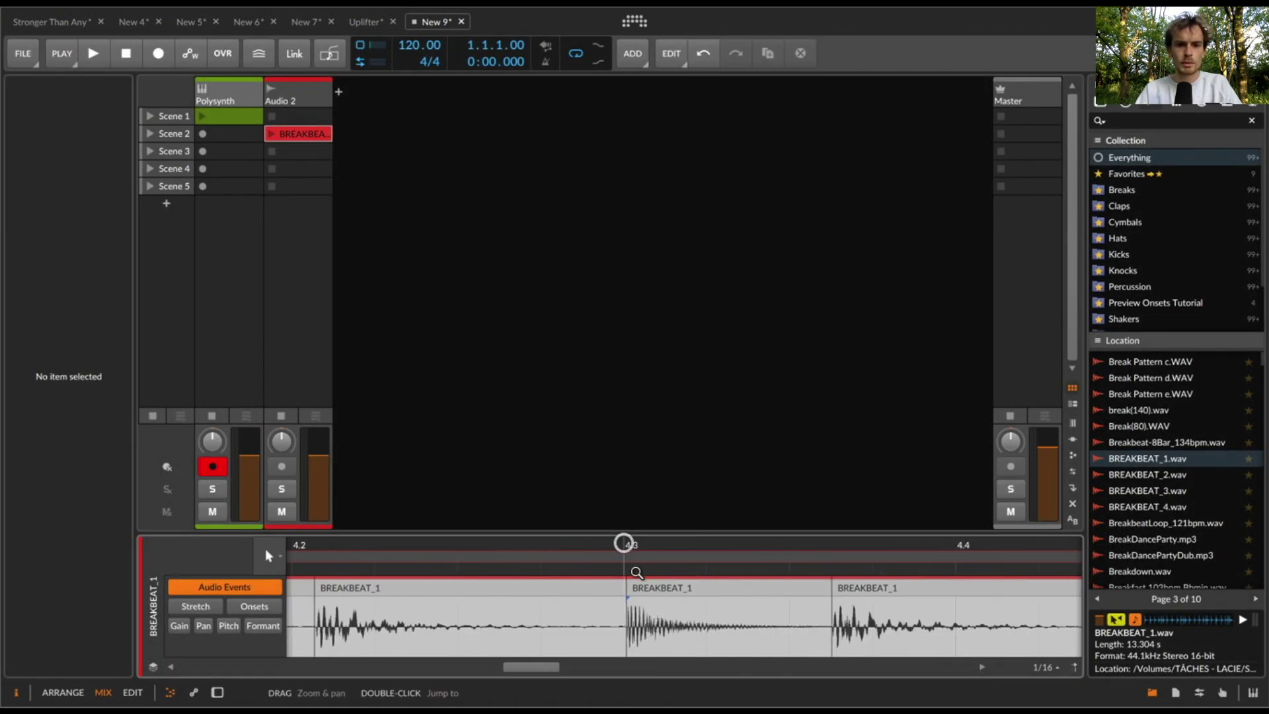
pyautogui.press('super+0')
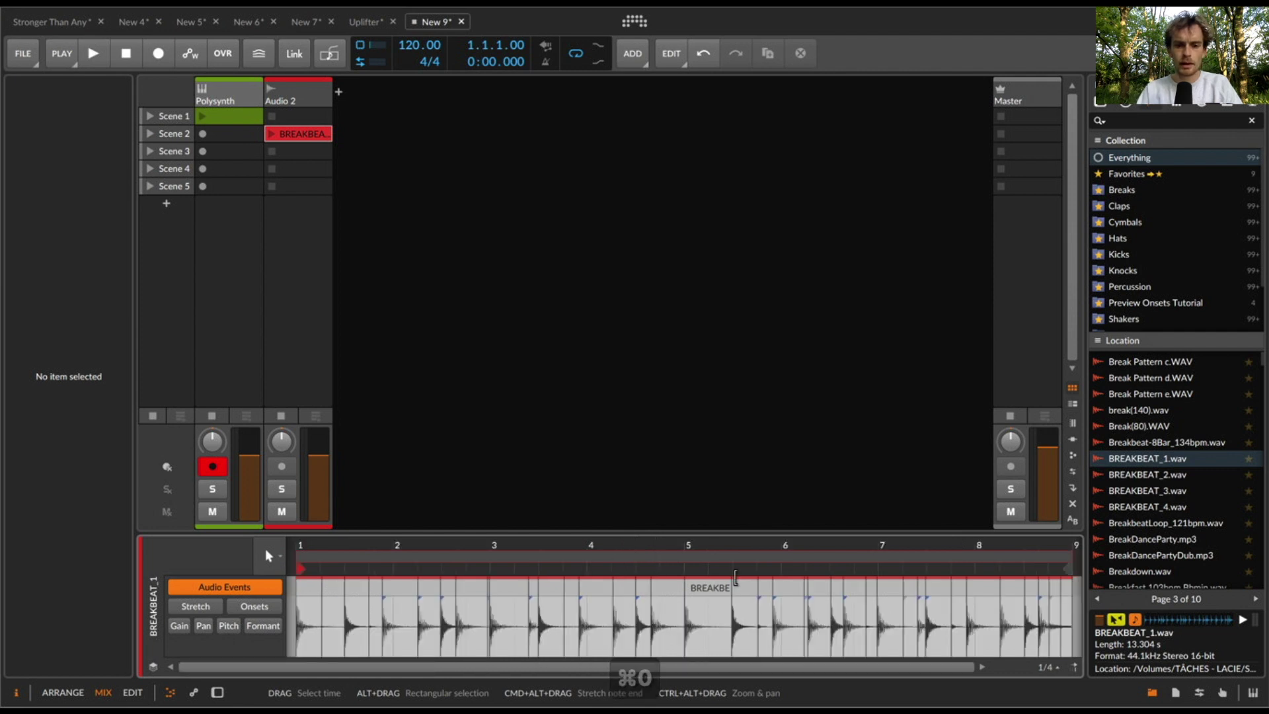
pyautogui.click(509, 586)
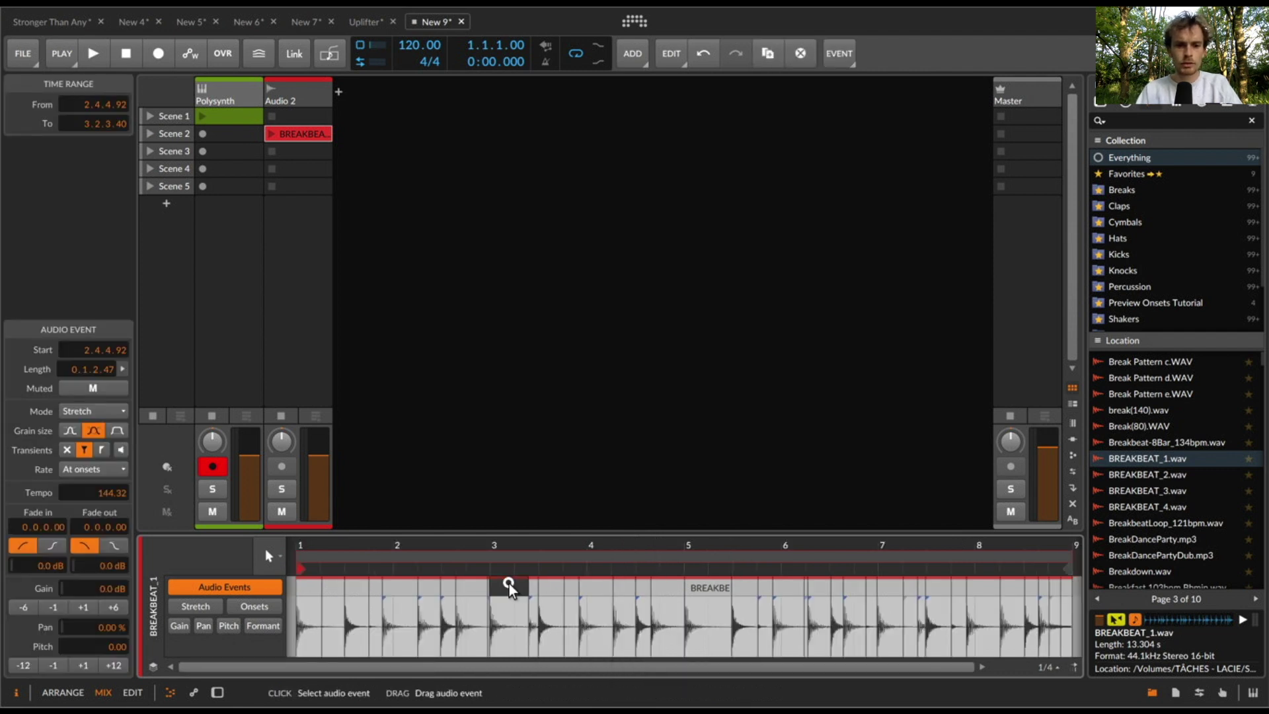
pyautogui.keyDown('shift'); pyautogui.click(467, 584); pyautogui.keyUp('shift')
pyautogui.press('super+0')
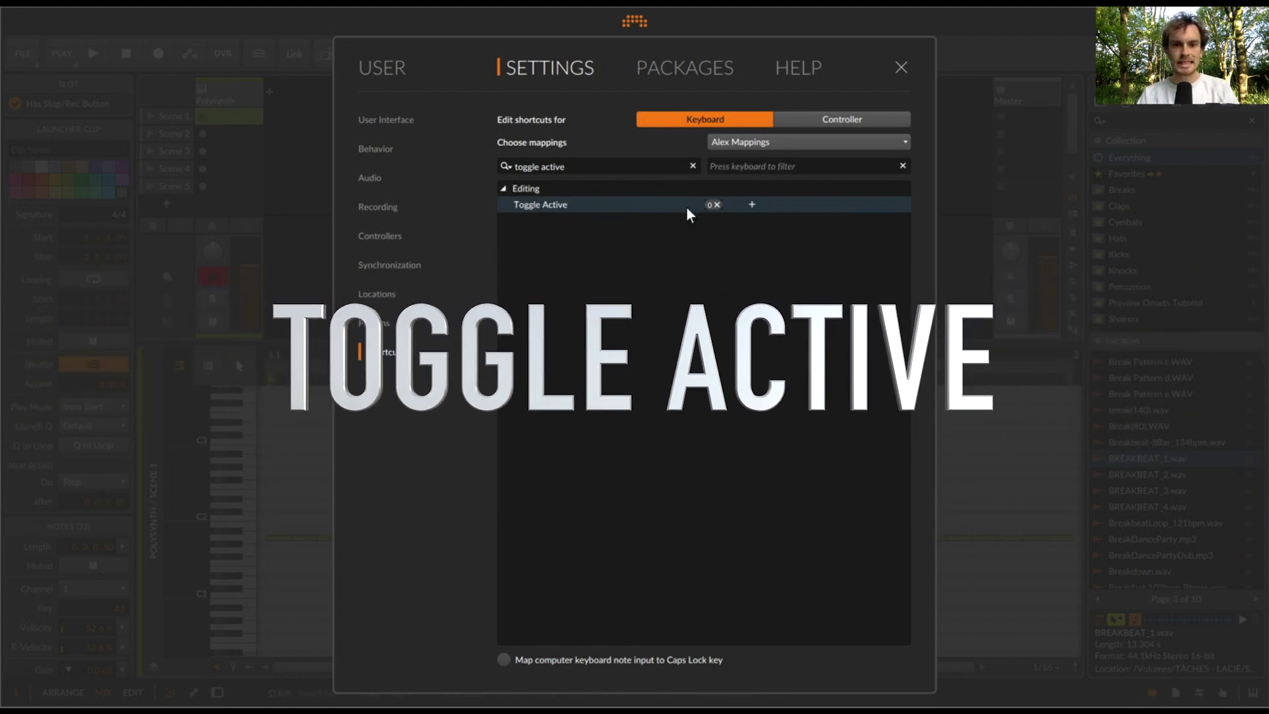
# Step: Compare the Toggle Active key in default mappings, return to the custom mapping set, and close Settings
pyautogui.click(732, 140)
pyautogui.click(738, 163)
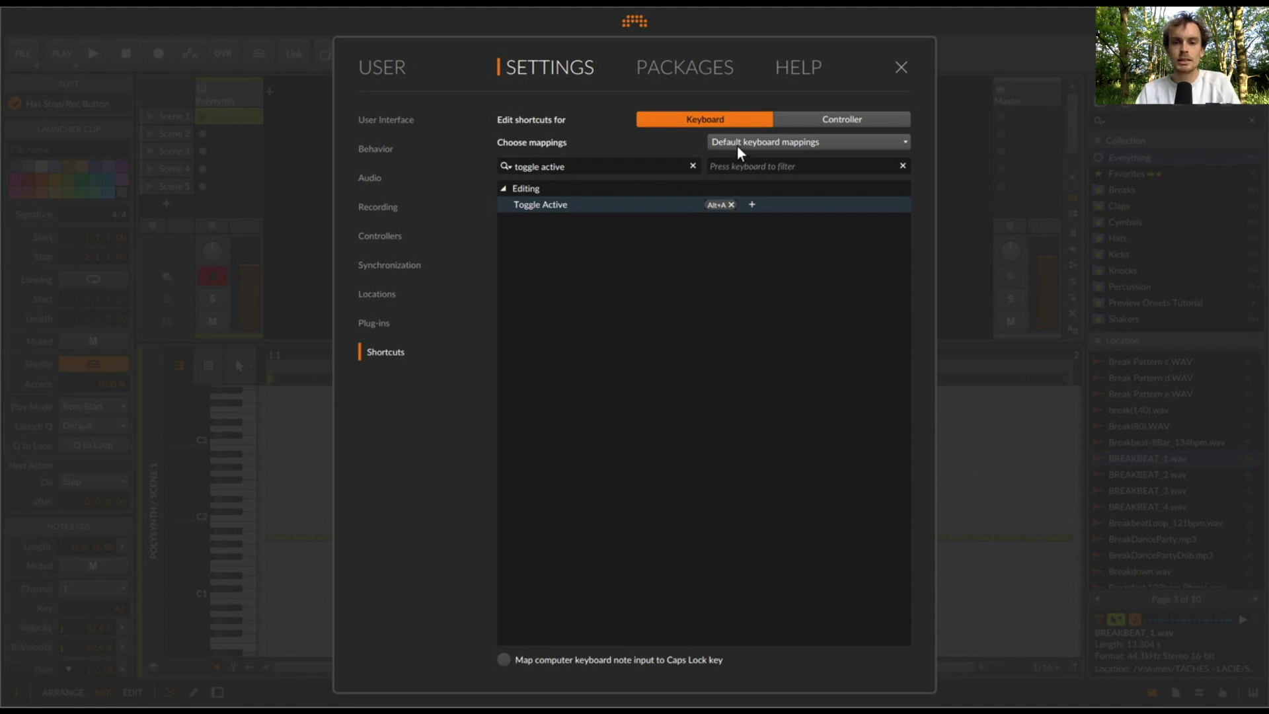
pyautogui.click(736, 146)
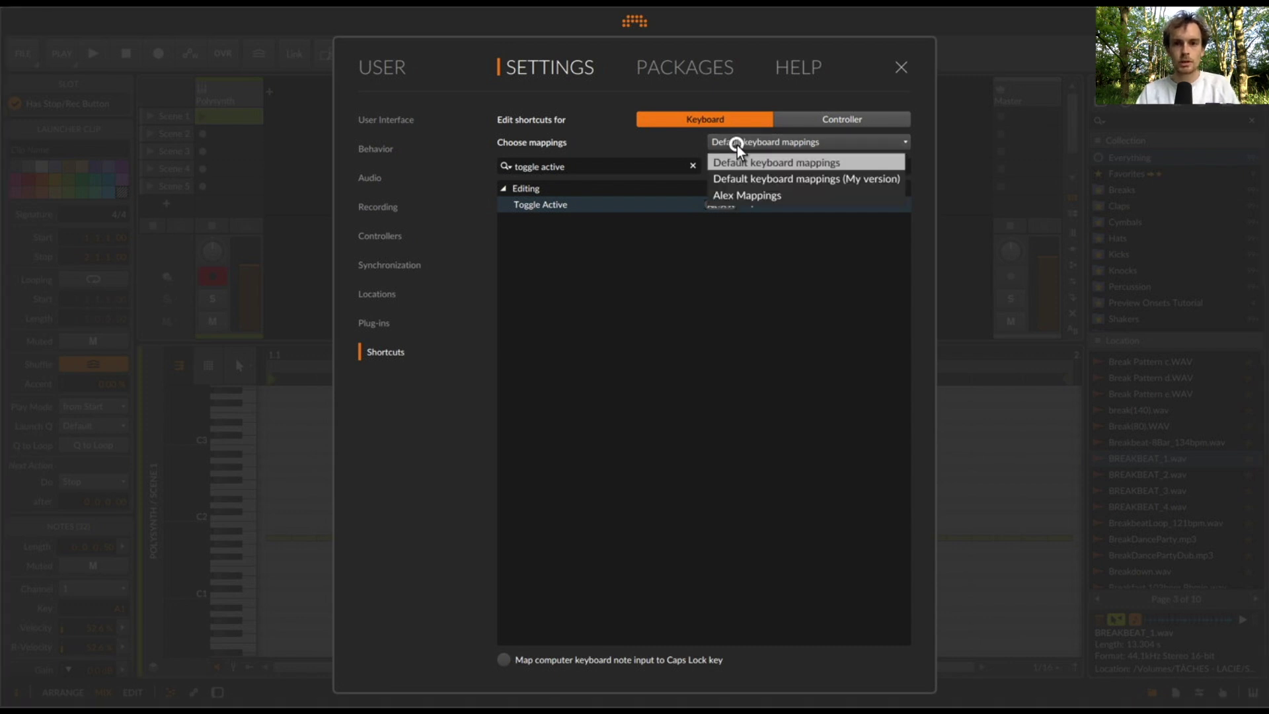
pyautogui.click(743, 195)
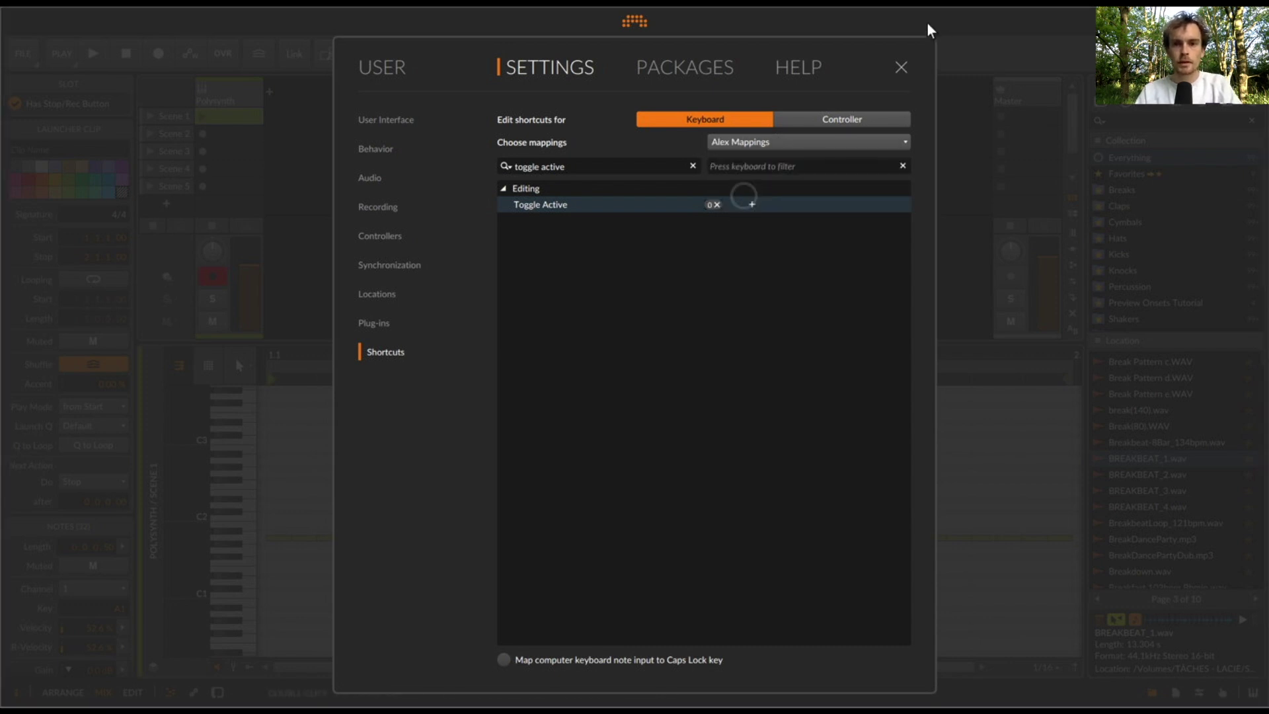
pyautogui.click(898, 66)
# Step: Deactivate and then reactivate the Polysynth track's Arpeggiator device
pyautogui.click(236, 358)
pyautogui.press('d')
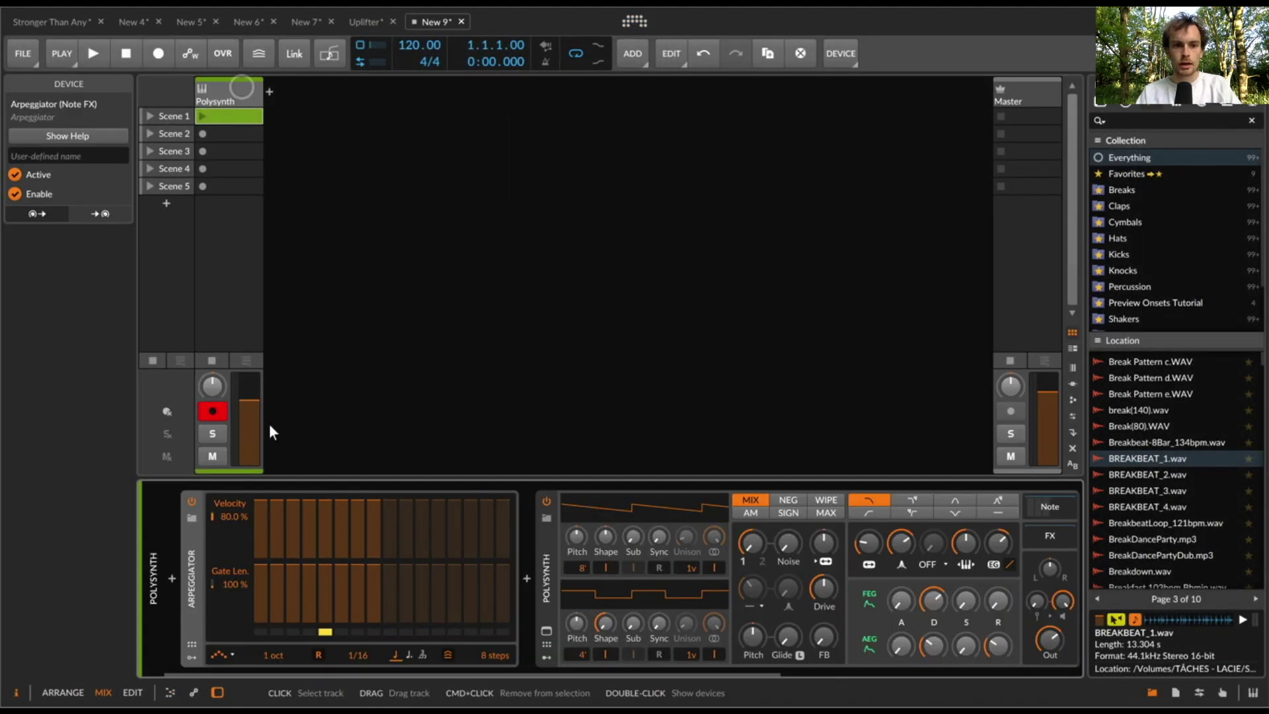
pyautogui.press('0')
pyautogui.press('0')
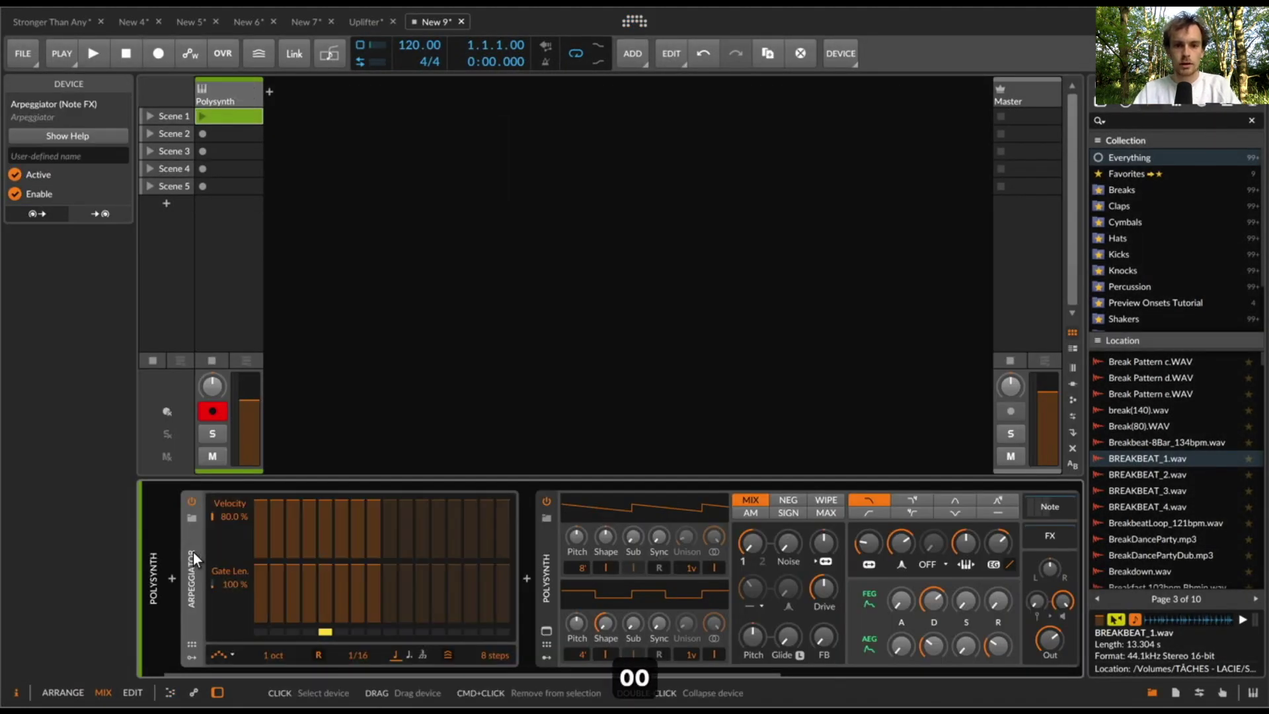
# Step: Deactivate the A1 notes at 1.1.4, 1.2 and 1.2.3, then the whole Polysynth track
pyautogui.doubleClick(230, 114)
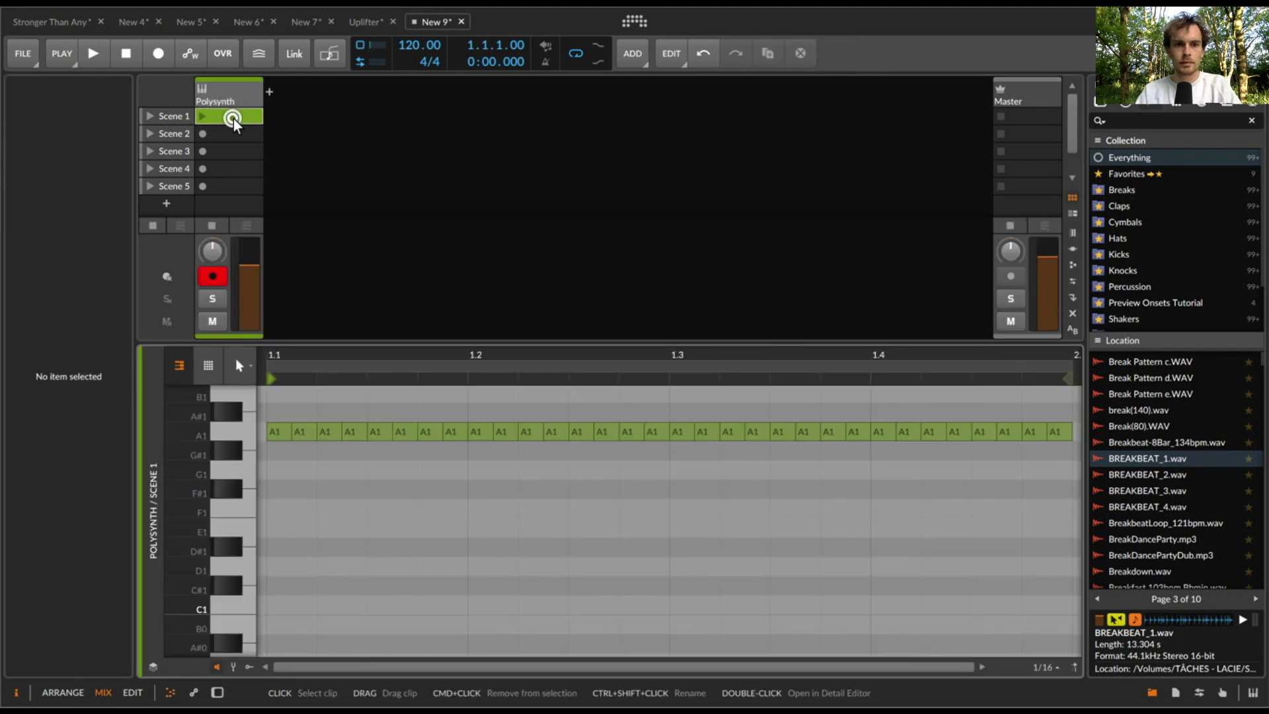
pyautogui.click(362, 432)
pyautogui.press('0')
pyautogui.click(487, 434)
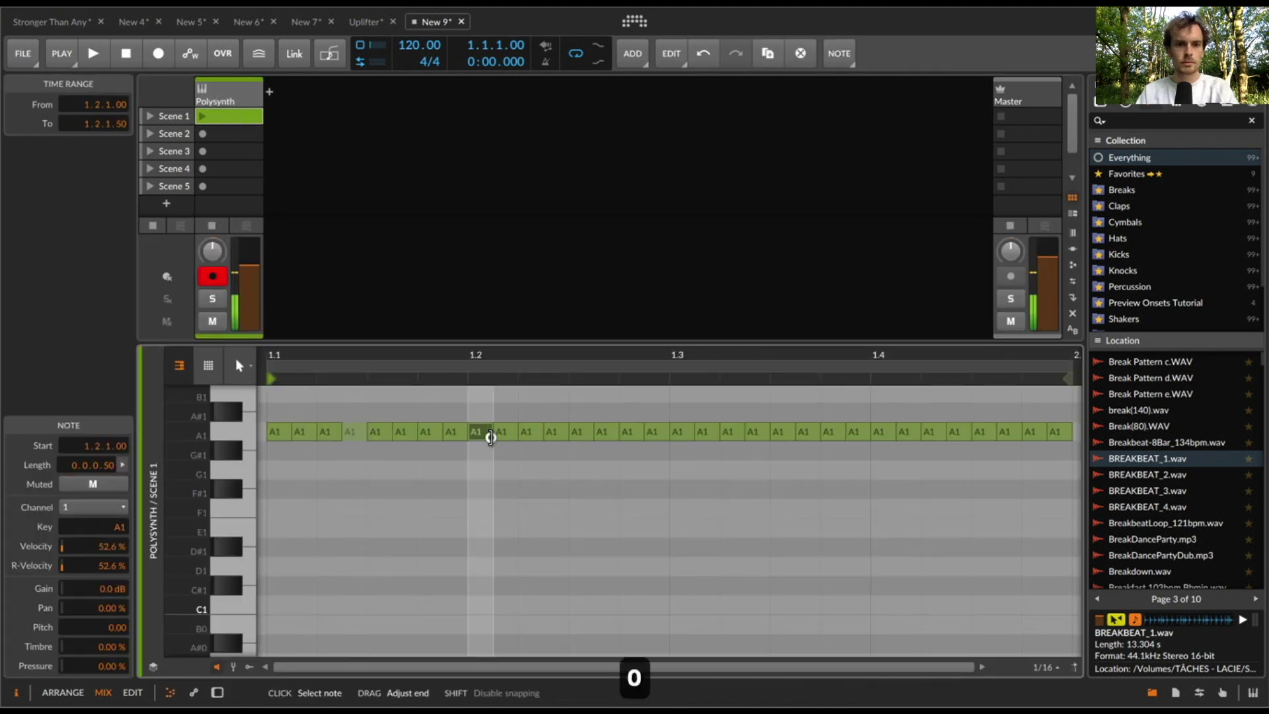
pyautogui.press('0')
pyautogui.click(576, 431)
pyautogui.press('0')
pyautogui.click(235, 99)
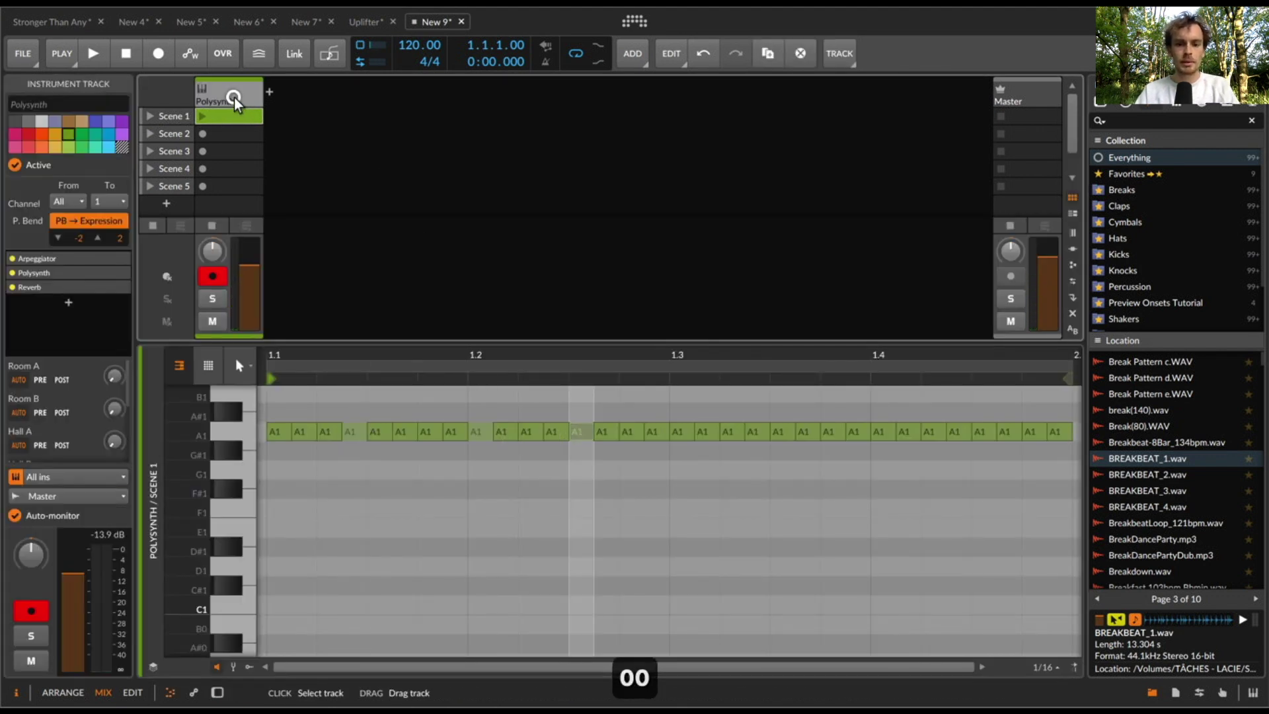
pyautogui.press('0')
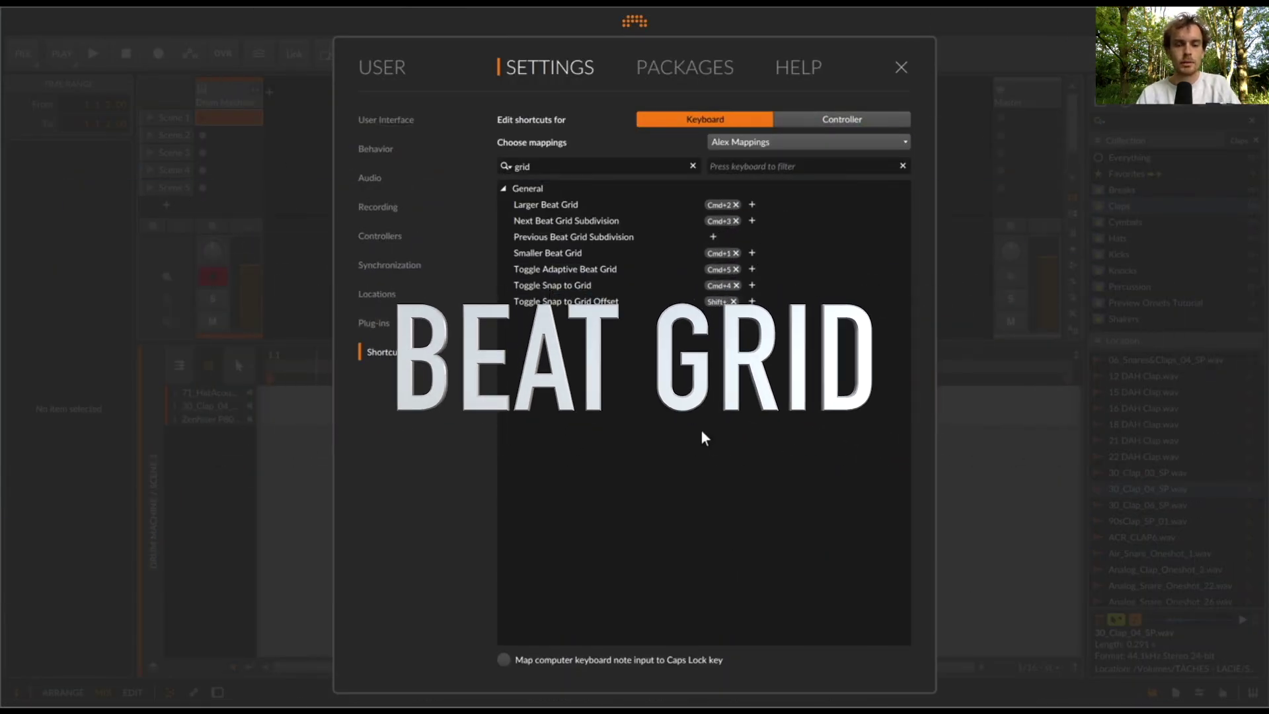
pyautogui.click(726, 140)
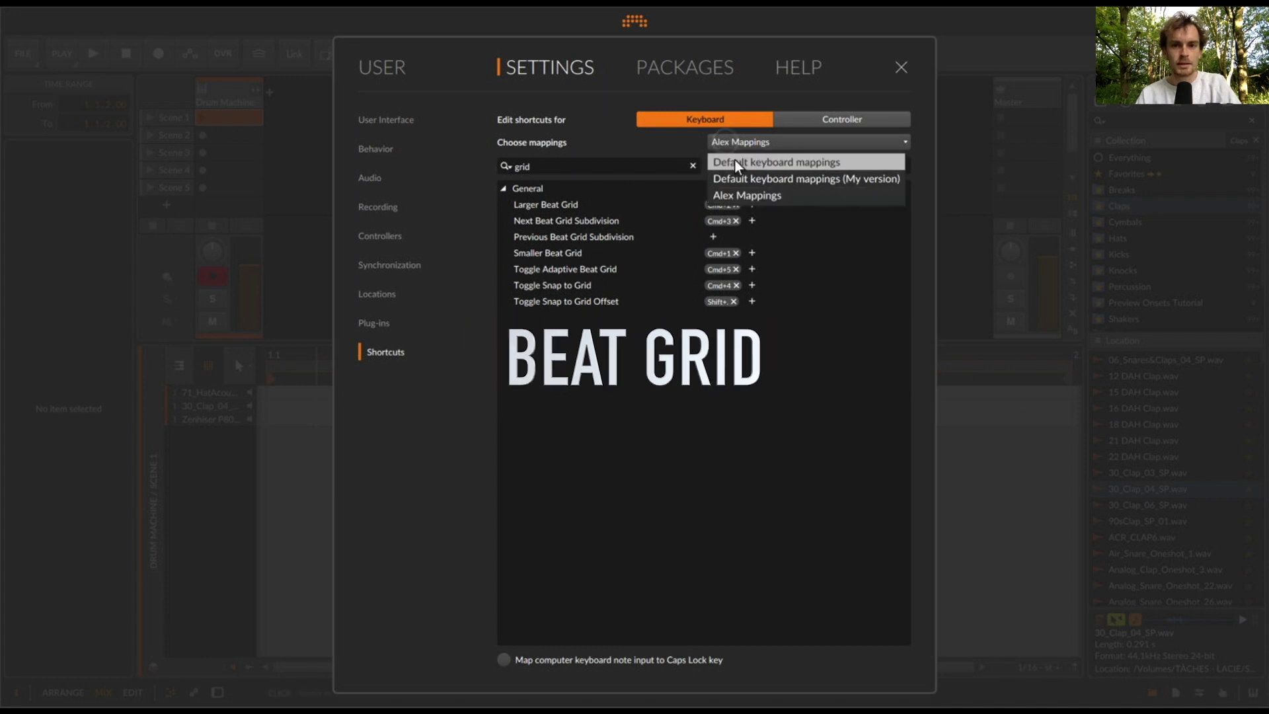
pyautogui.click(735, 161)
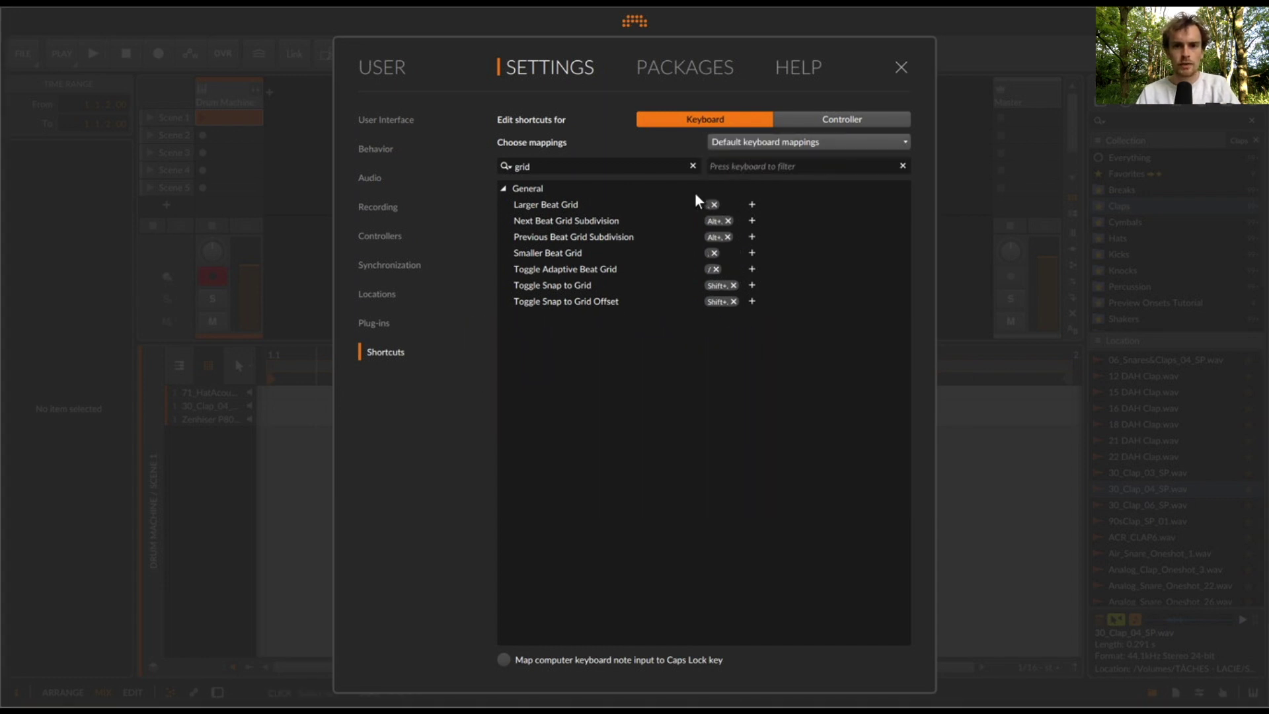
pyautogui.click(743, 137)
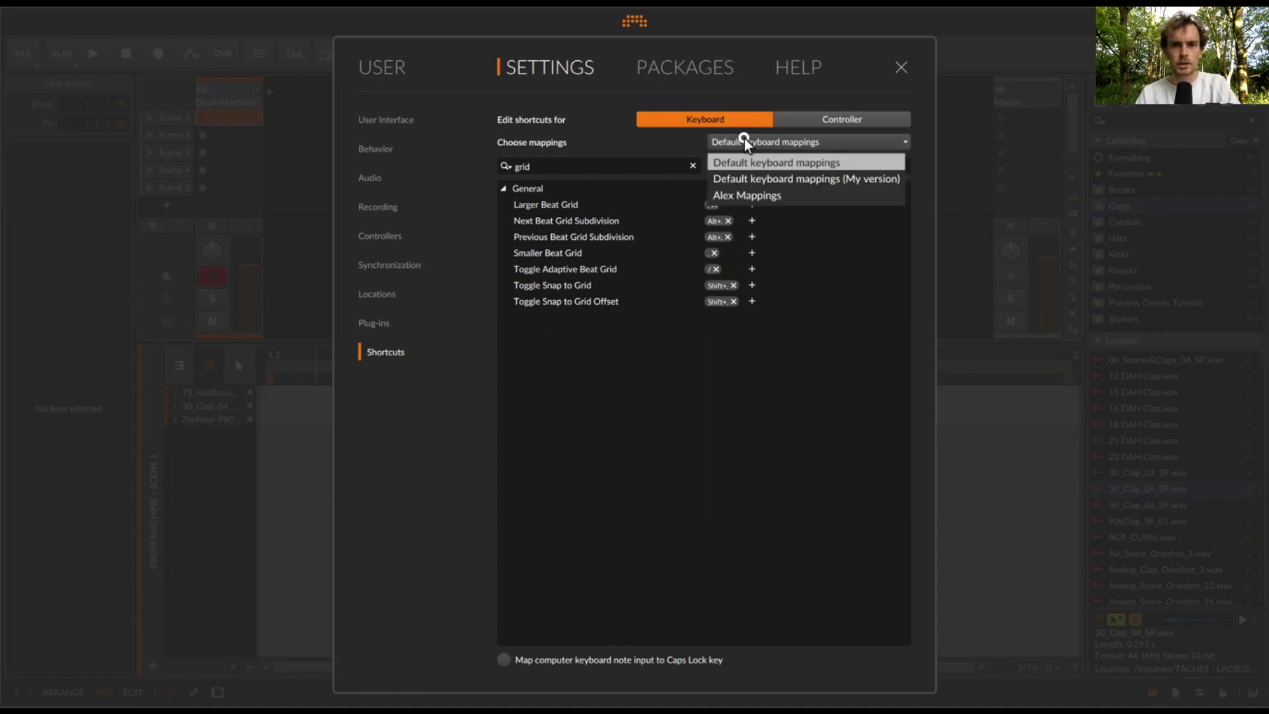
pyautogui.click(756, 196)
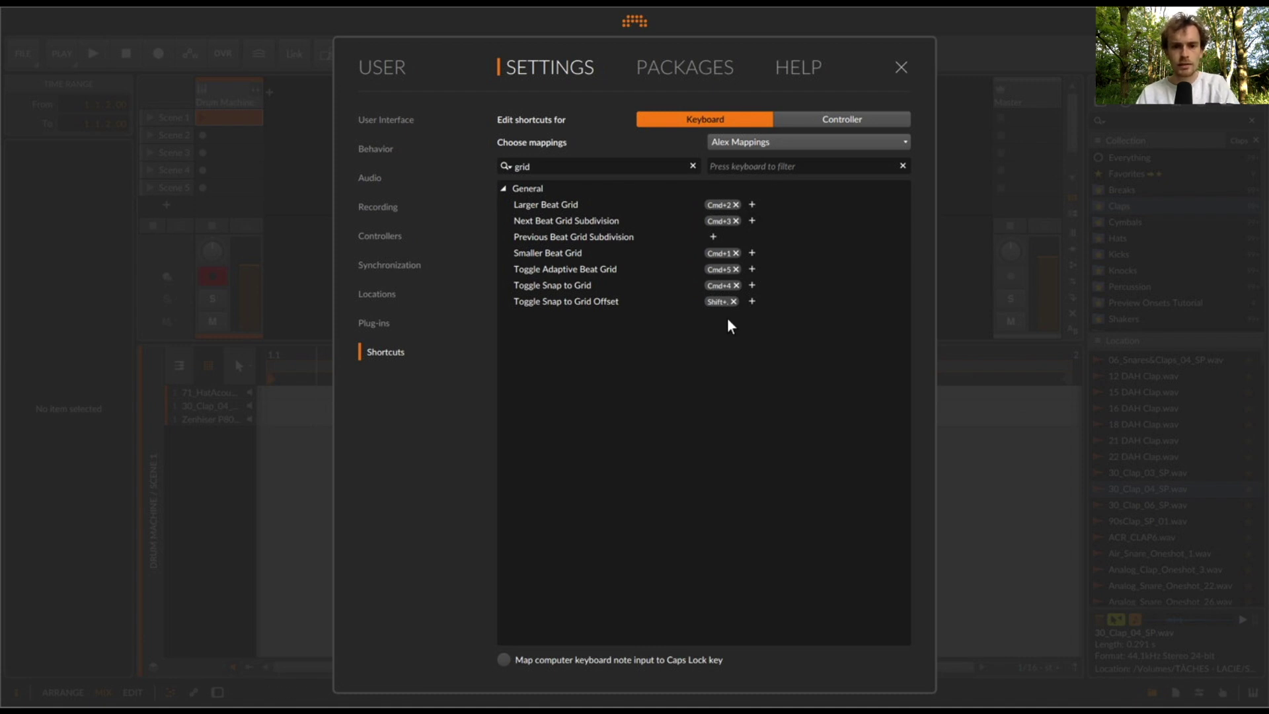
pyautogui.click(902, 66)
# Step: Step the beat grid larger, smaller and through subdivisions, then check and close the shortcut settings
pyautogui.press('super+2')
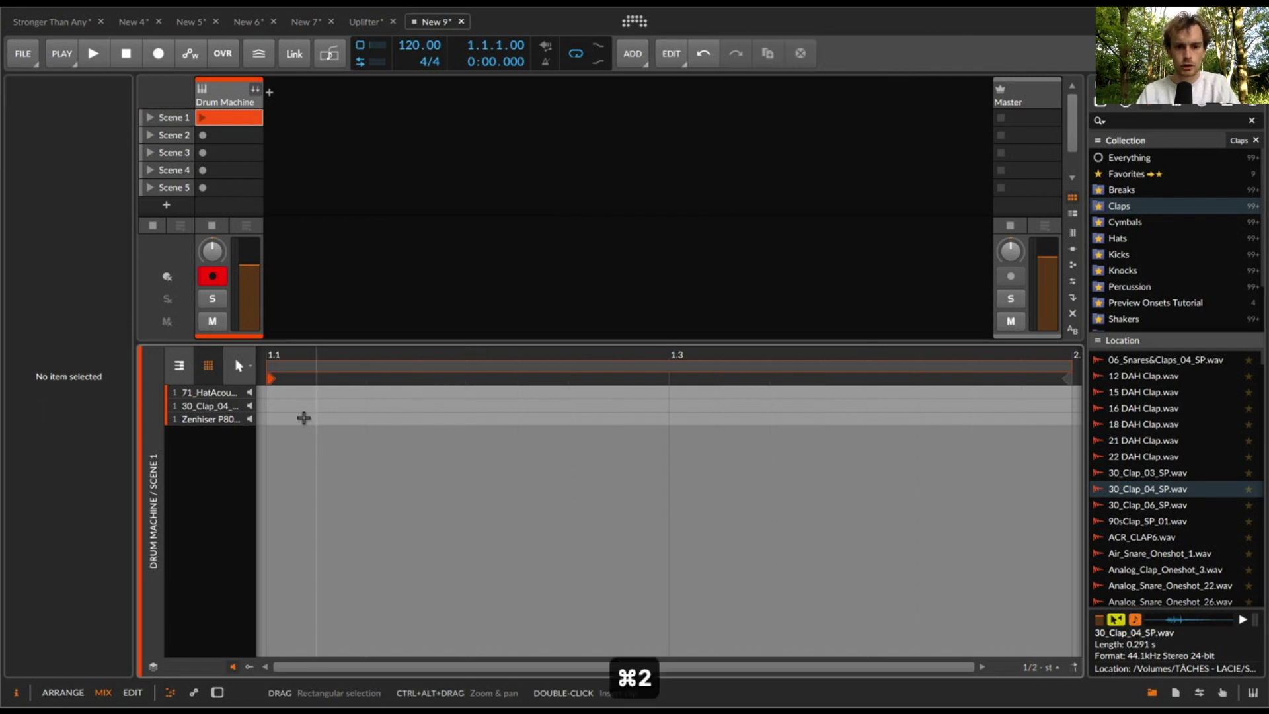
pyautogui.press('super+1')
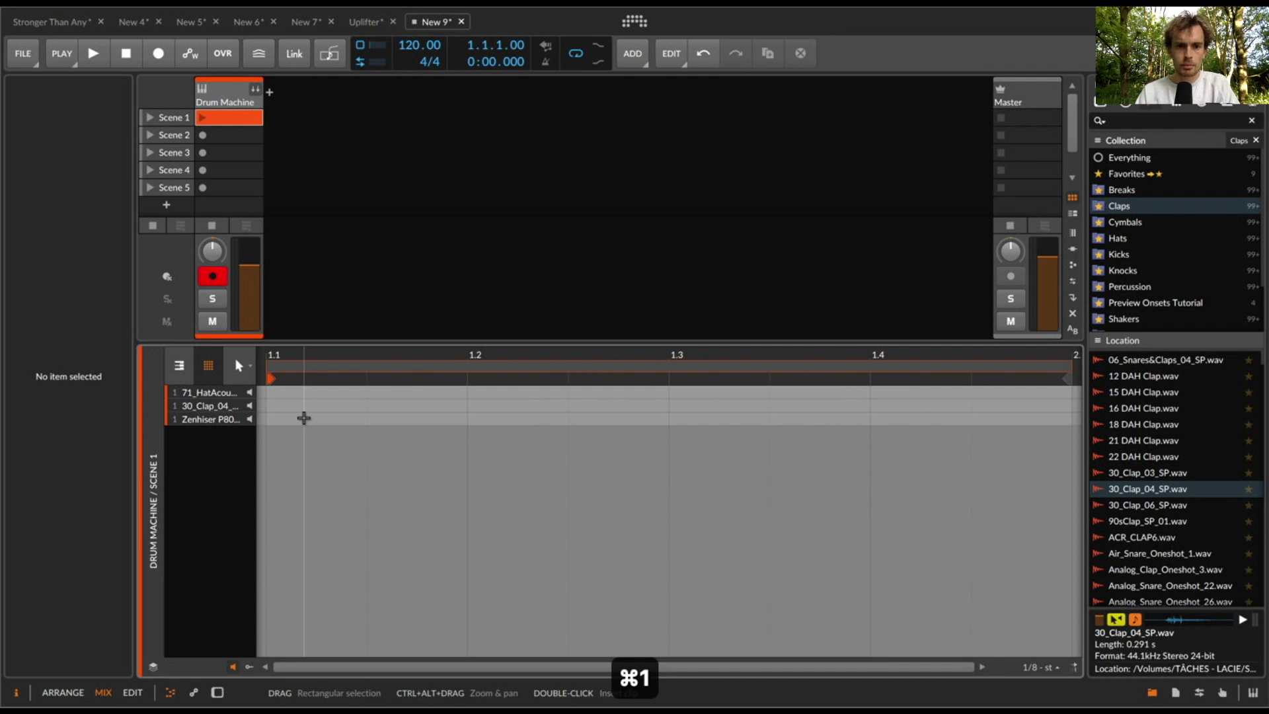
pyautogui.press('super+2')
pyautogui.press('super+2')
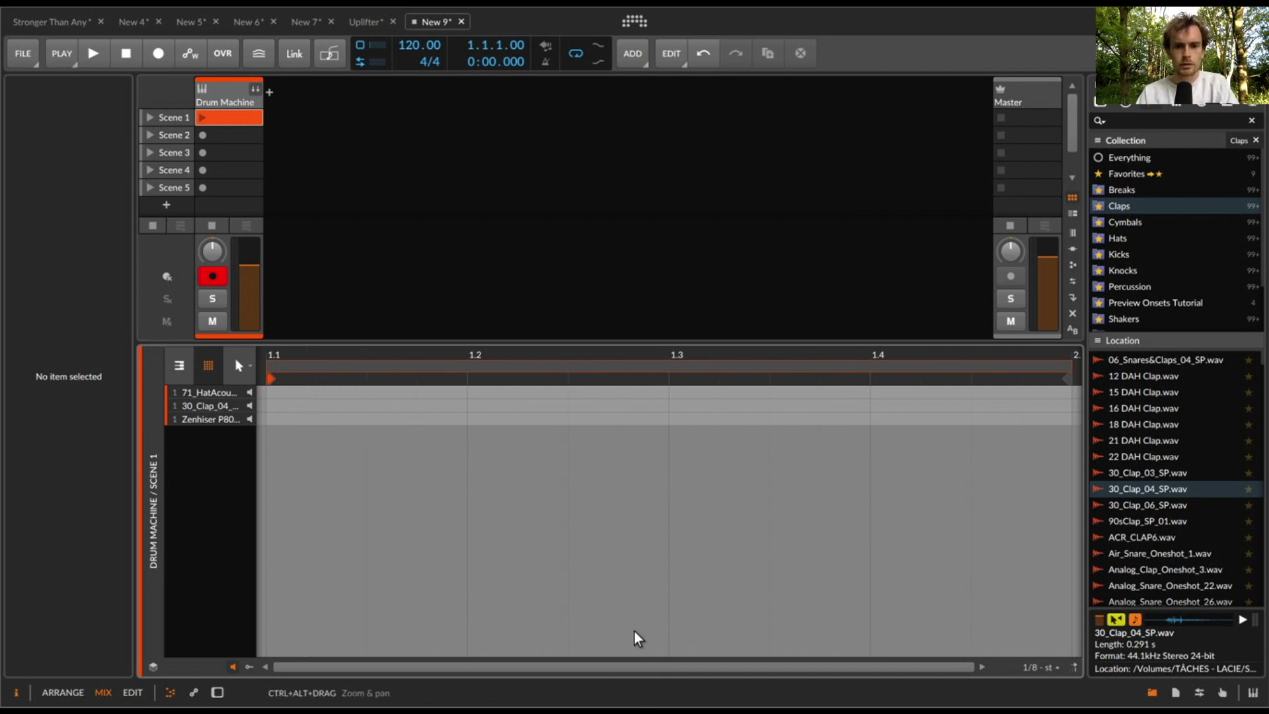
pyautogui.press('super+1')
pyautogui.press('super+3')
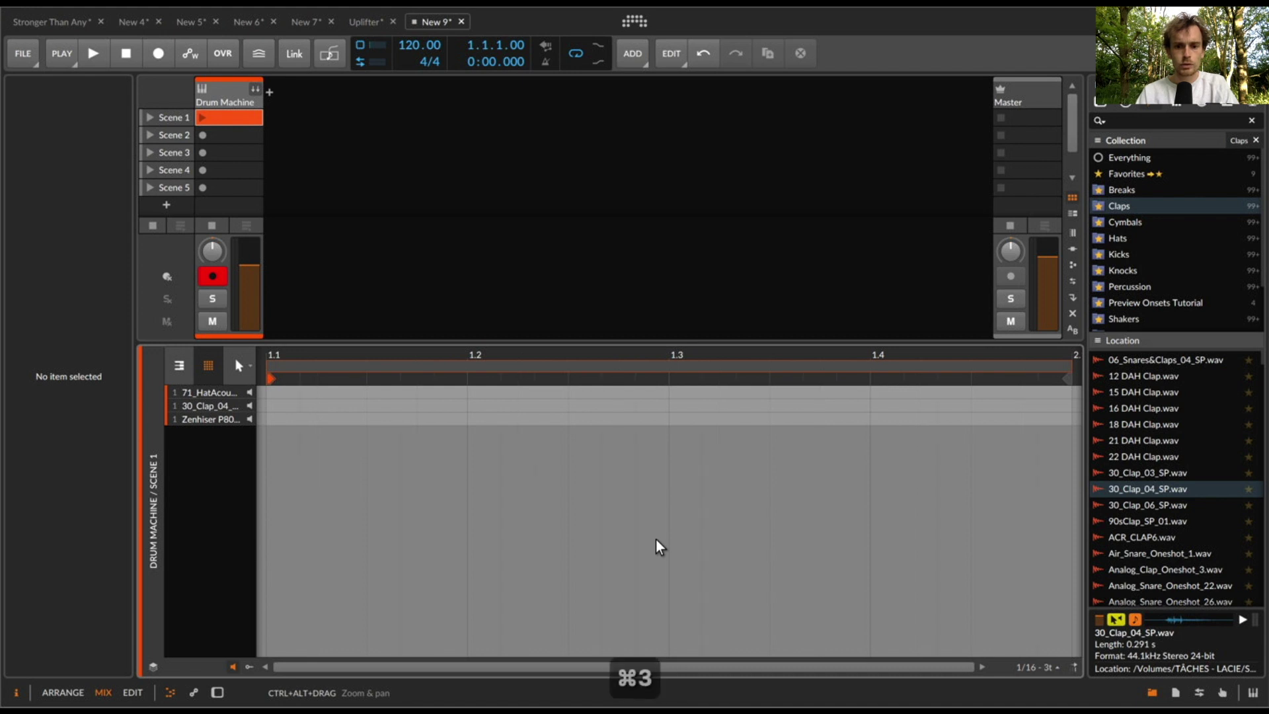
pyautogui.press('super+3')
pyautogui.press('super+3')
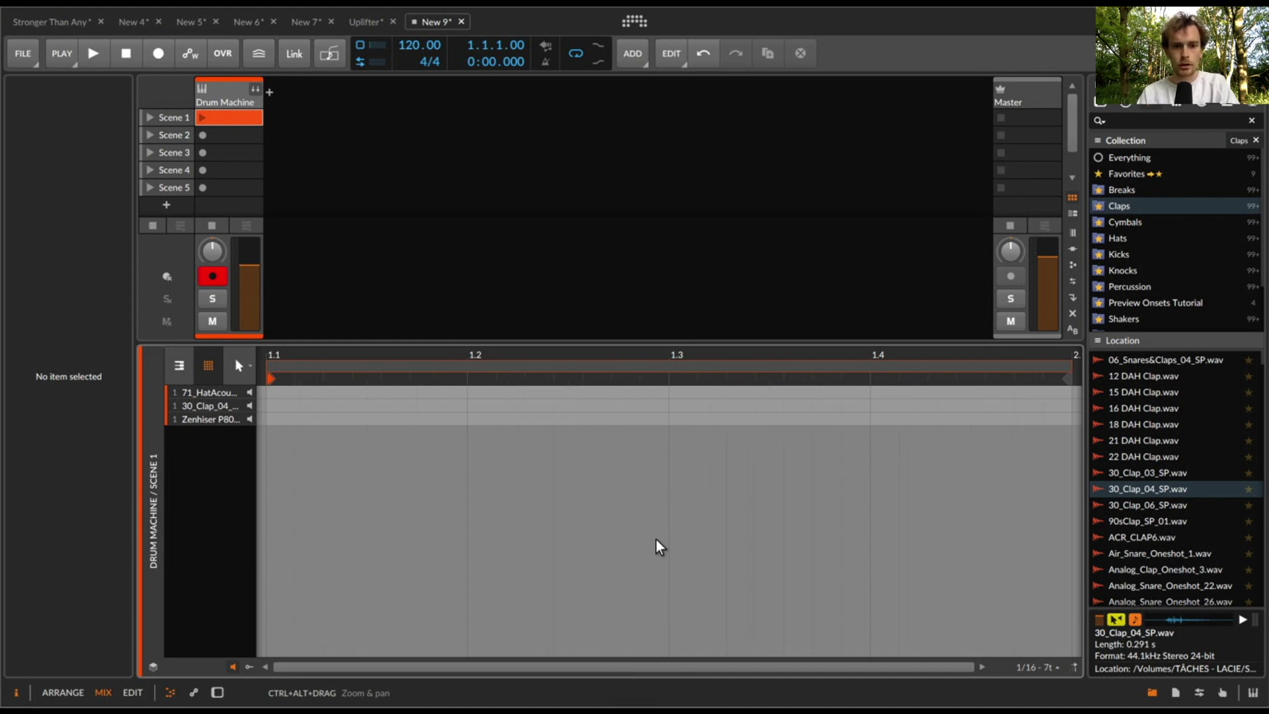
pyautogui.press('super+3')
pyautogui.press('super+comma')
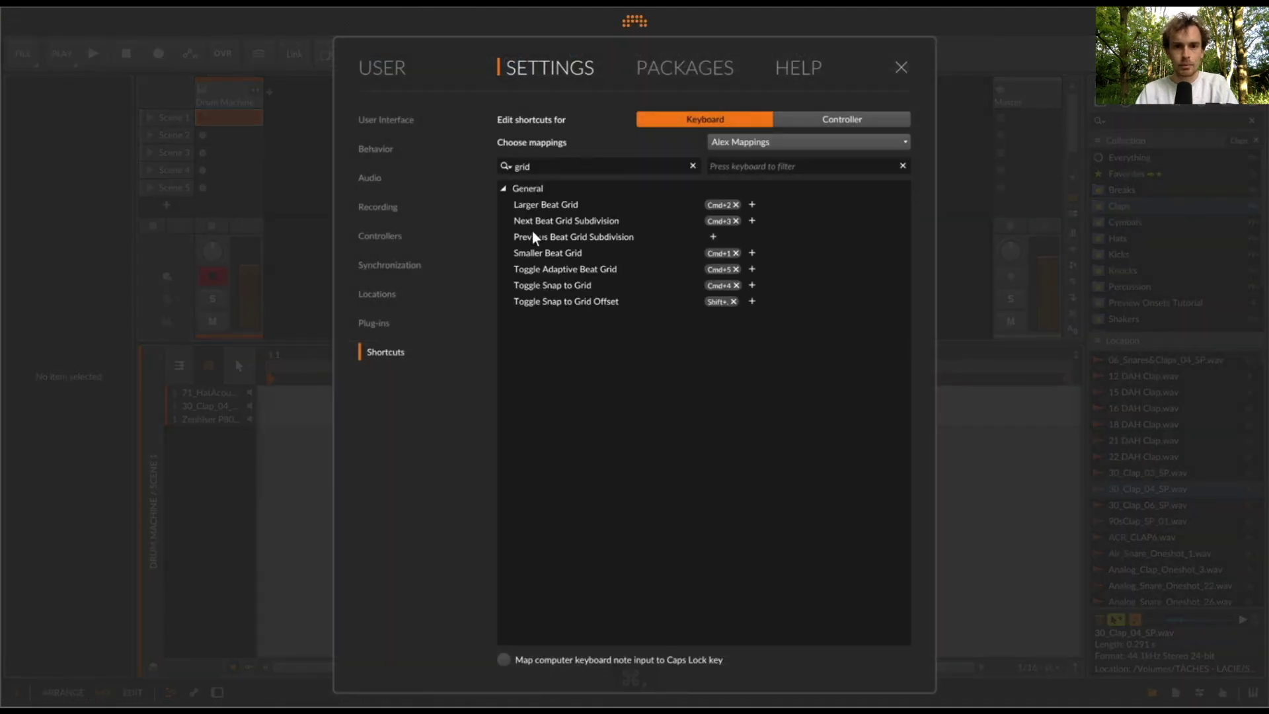
pyautogui.click(900, 66)
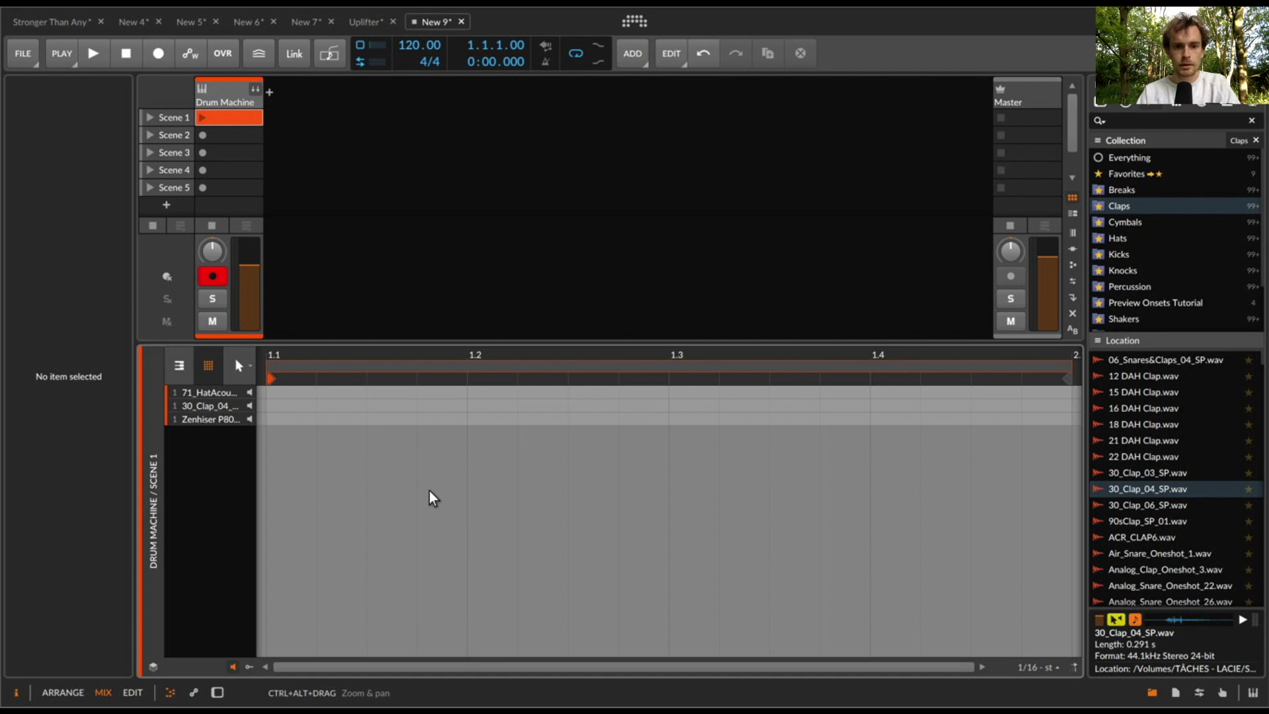
# Step: Insert test C1 notes in the Zenhiser lane, move one earlier, and undo the extra note
pyautogui.doubleClick(380, 419)
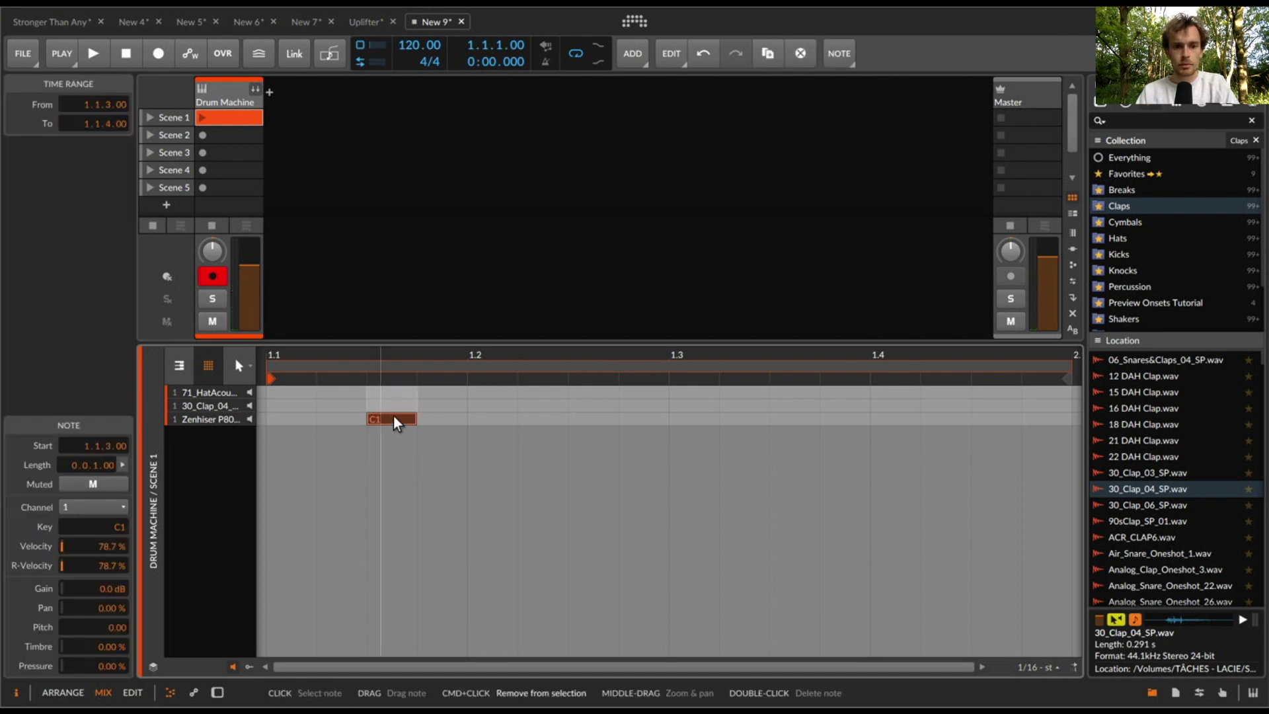
pyautogui.press('super+z')
pyautogui.press('super+4')
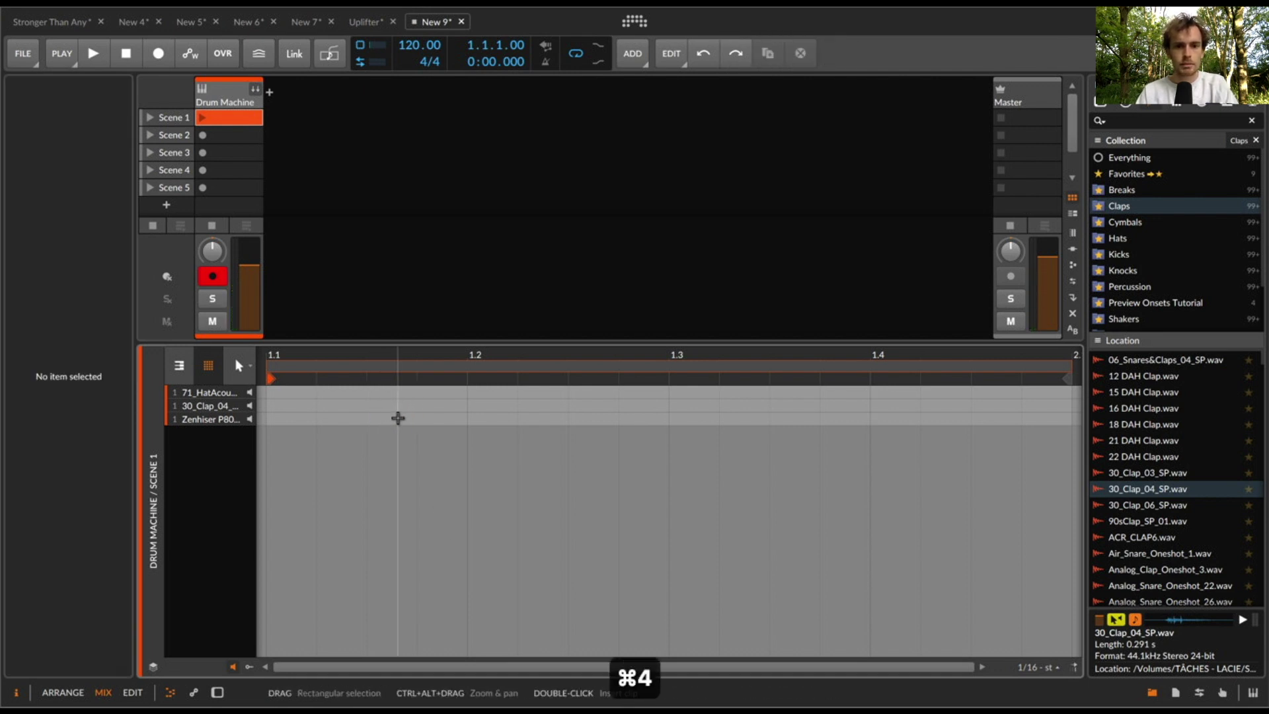
pyautogui.doubleClick(397, 418)
pyautogui.moveTo(396, 418); pyautogui.dragTo(373, 419)
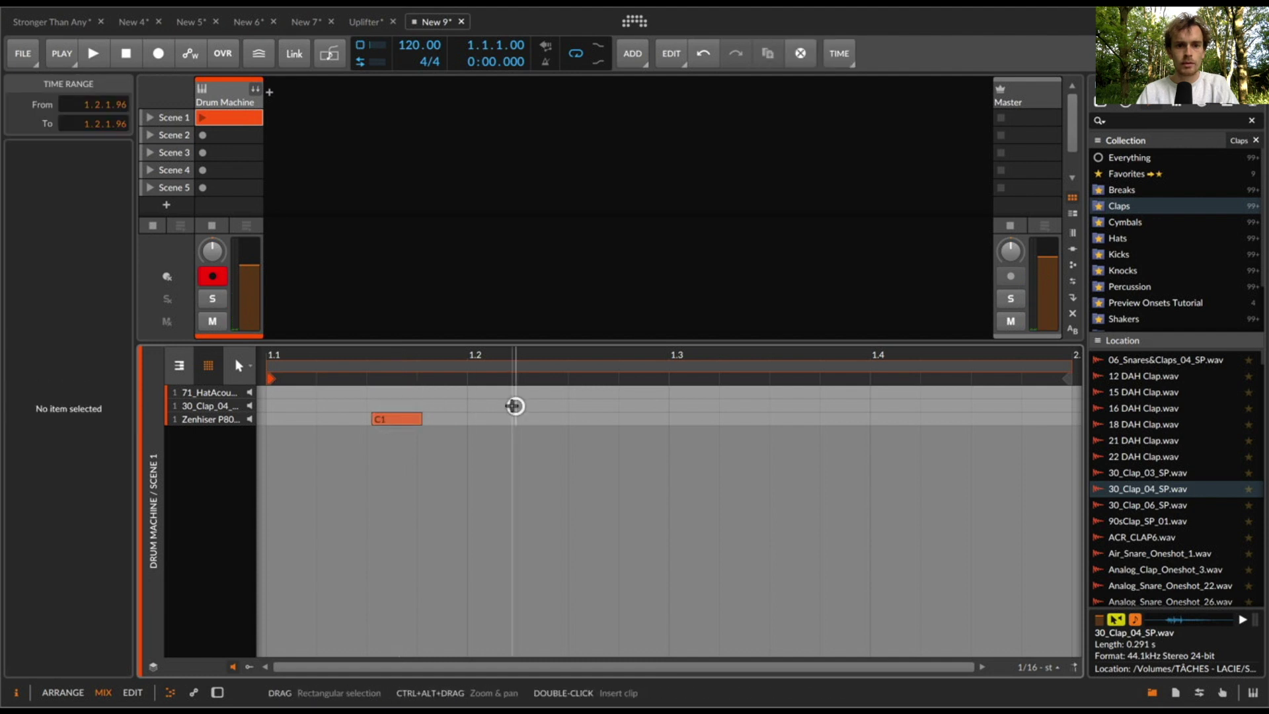
pyautogui.doubleClick(505, 419)
pyautogui.press('super+z')
# Step: In Arrange view, start playback from bar 4 and step the grid from whole bars to 1/32
pyautogui.press('Tab')
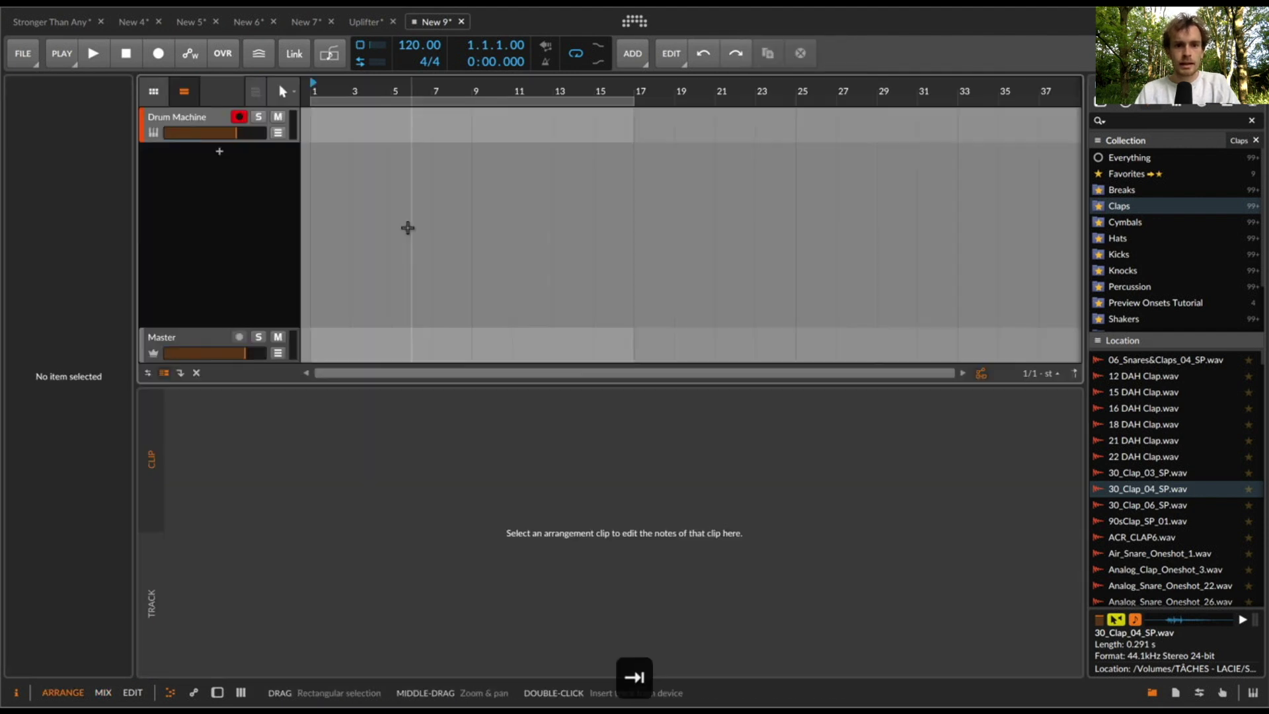
pyautogui.moveTo(355, 91)
pyautogui.mouseDown()
pyautogui.moveTo(346, 85)
pyautogui.moveTo(388, 99)
pyautogui.moveTo(383, 80)
pyautogui.moveTo(453, 83)
pyautogui.mouseUp()
pyautogui.press('super+5')
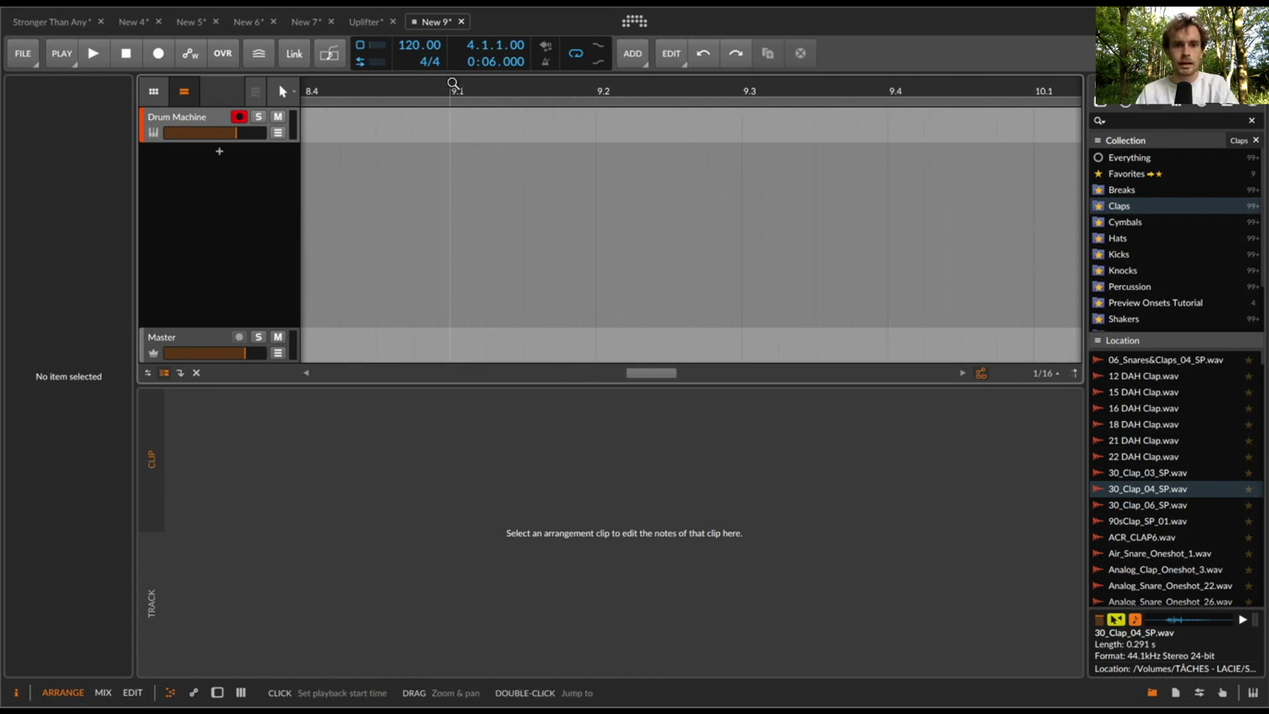
pyautogui.press('super+5')
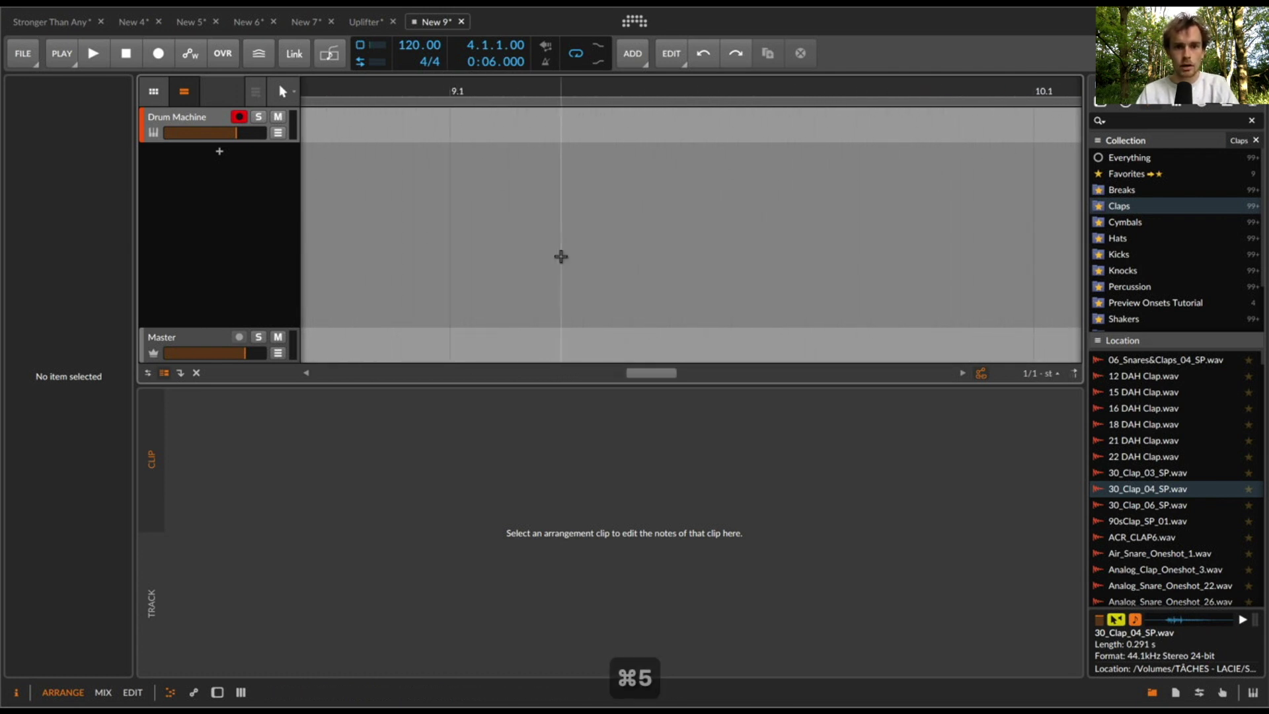
pyautogui.press('super+1')
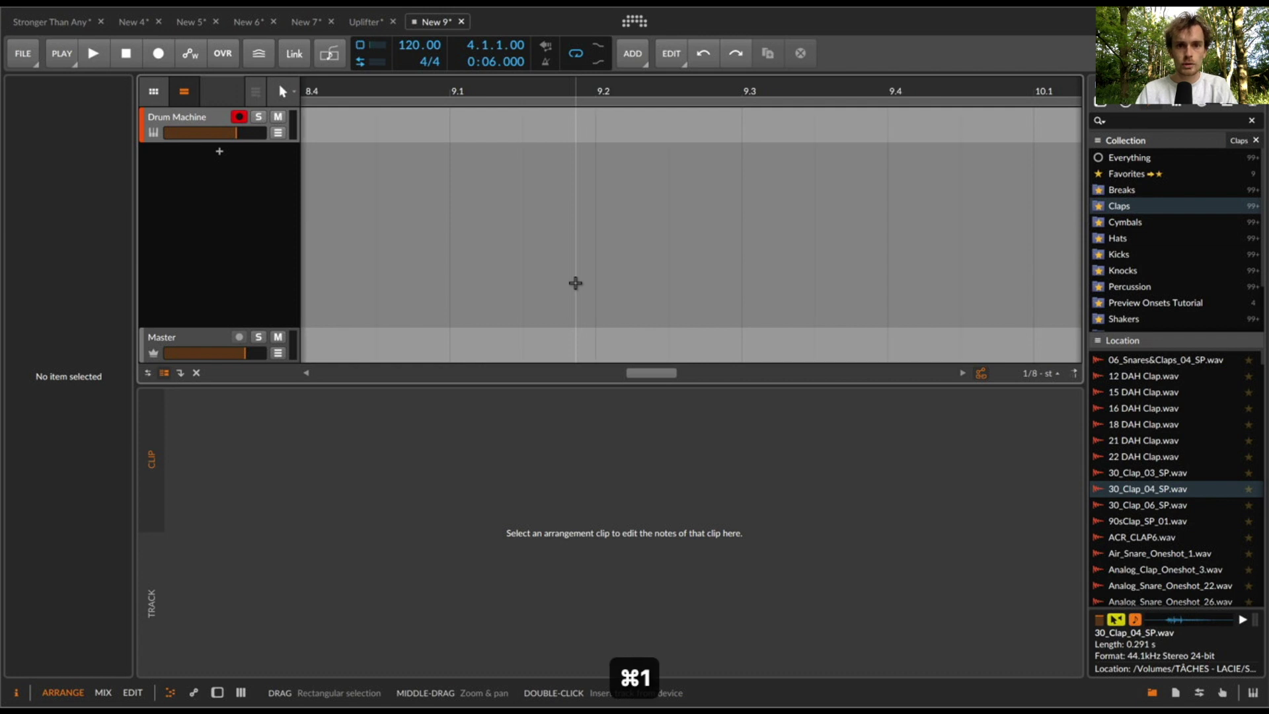
pyautogui.press('super+2')
pyautogui.press('super+1')
pyautogui.press('super+1')
pyautogui.press('super+1')
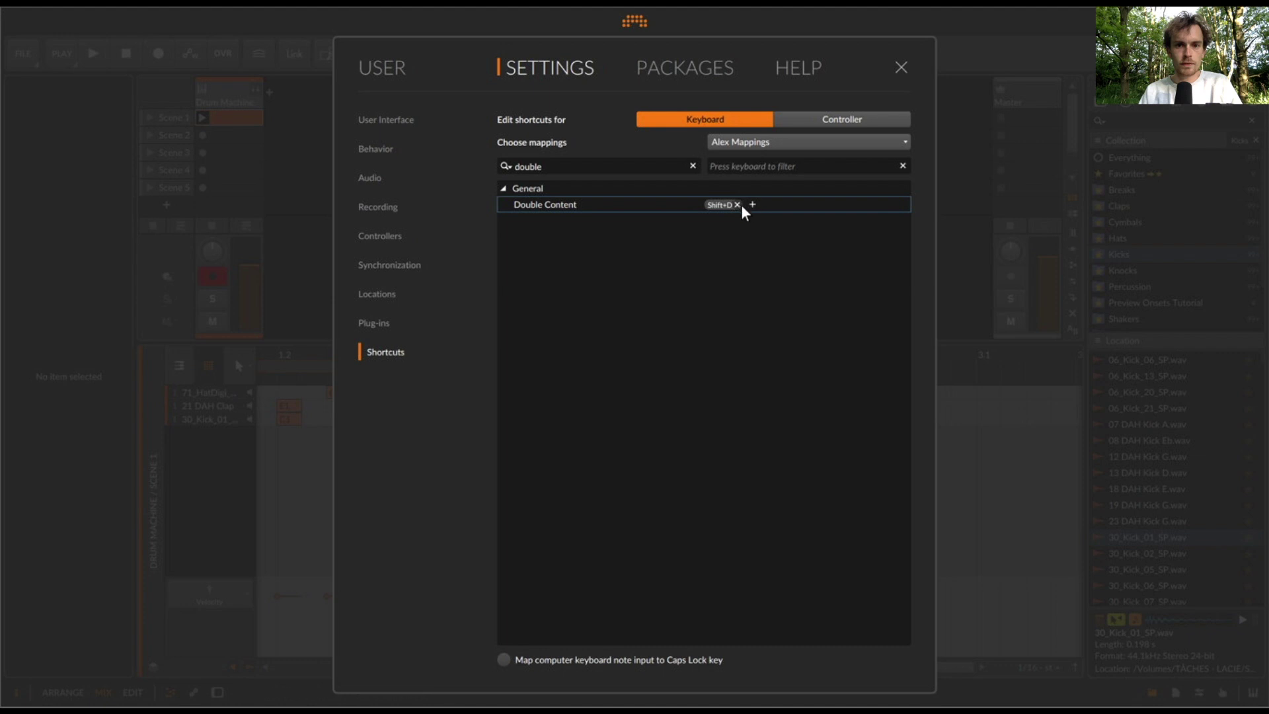
# Step: Check Double Content under Default keyboard mappings, switch back to the custom set, and close Settings
pyautogui.click(731, 141)
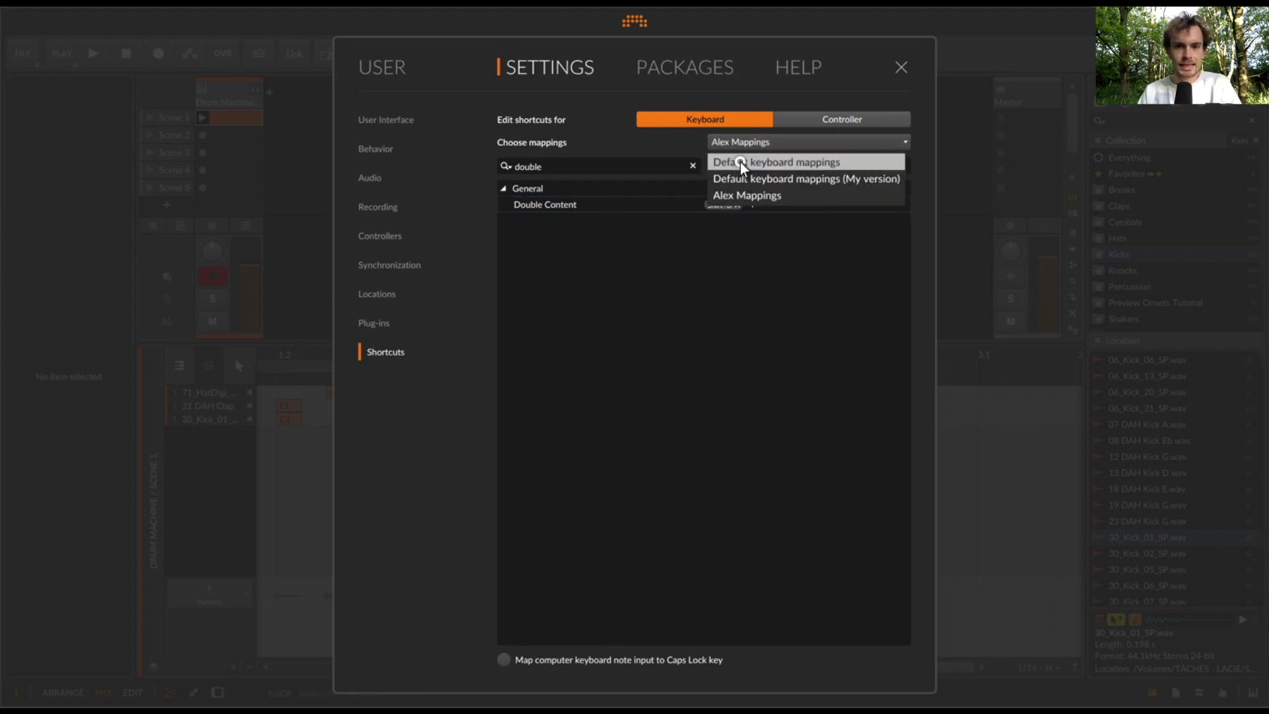
pyautogui.click(740, 162)
pyautogui.click(741, 141)
pyautogui.click(757, 193)
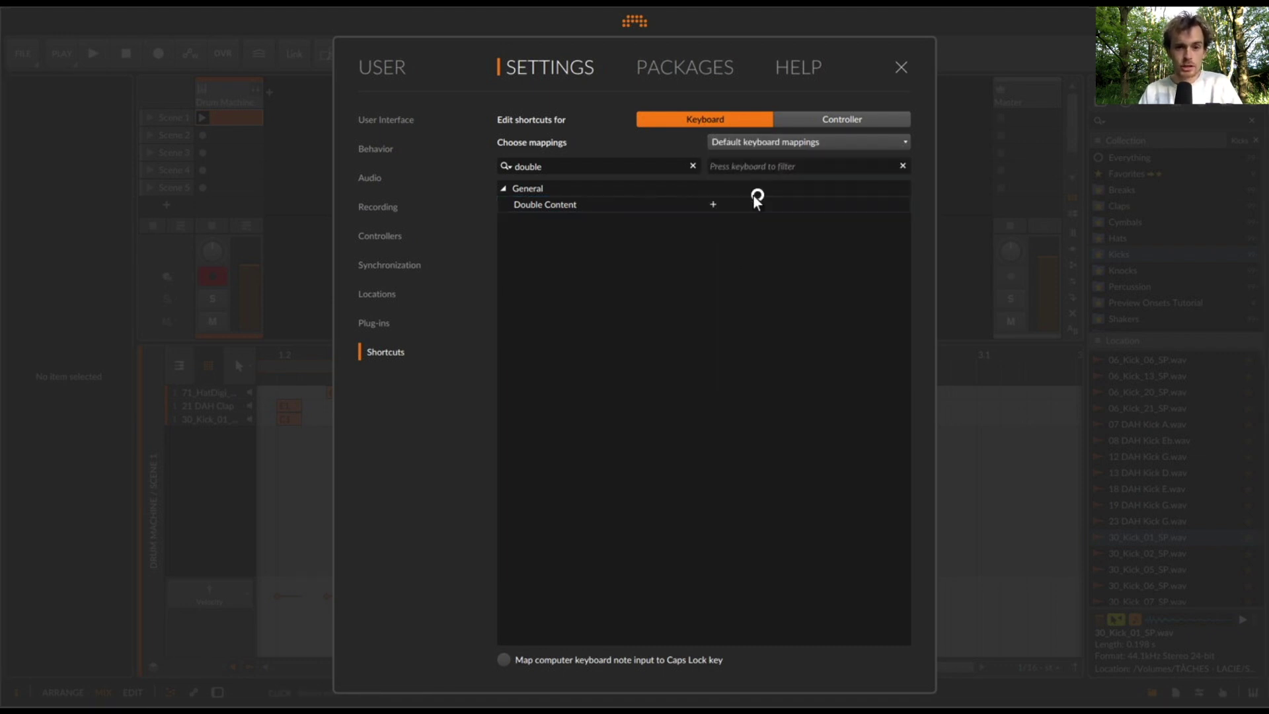
pyautogui.click(900, 67)
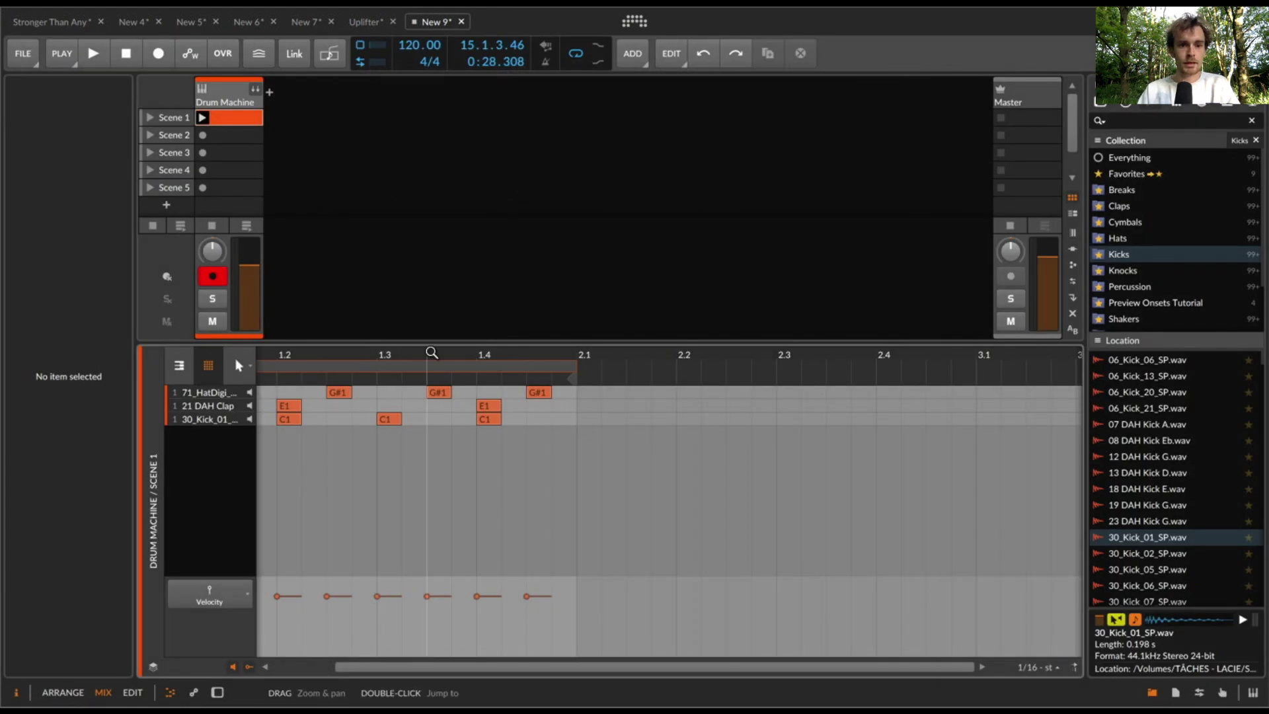
# Step: Try copying all drum notes, undo, then double the Scene 1 clip to two bars with D
pyautogui.scroll(2, 400, 400)
pyautogui.hscroll(-2, 400, 400)
pyautogui.press('super+a')
pyautogui.moveTo(417, 420); pyautogui.dragTo(555, 430)
pyautogui.press('super+z')
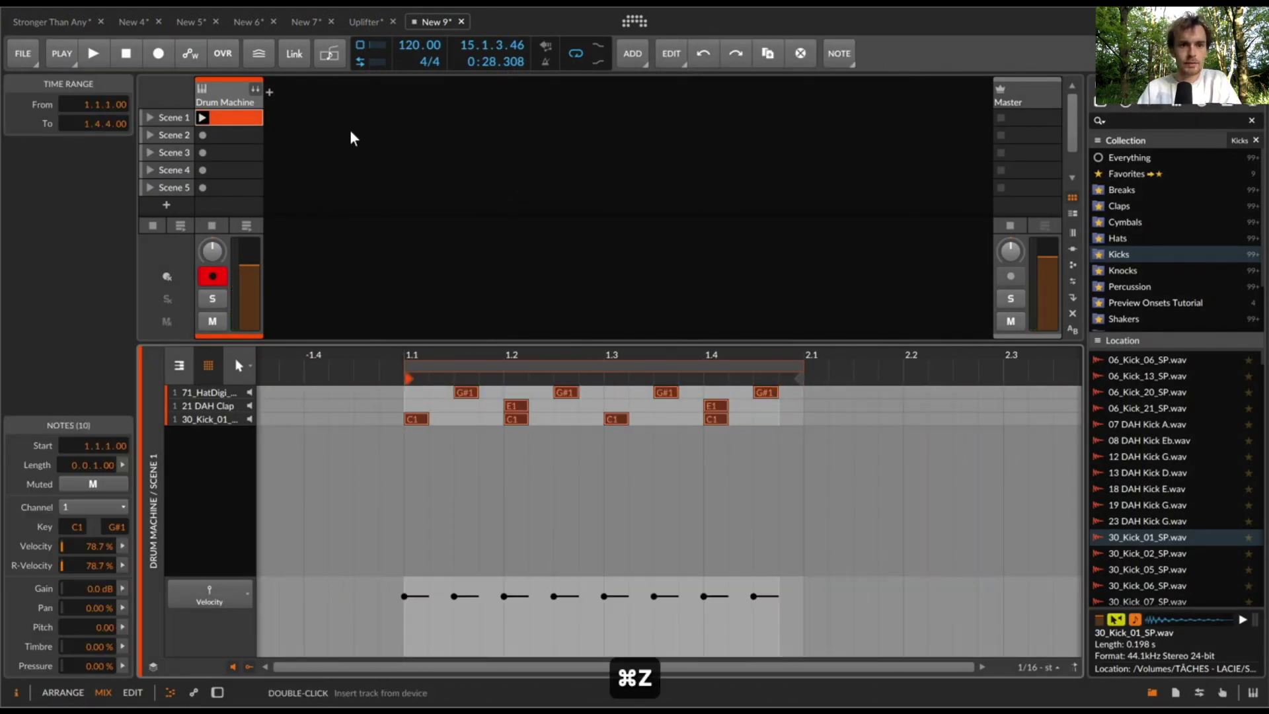
pyautogui.click(247, 117)
pyautogui.press('d')
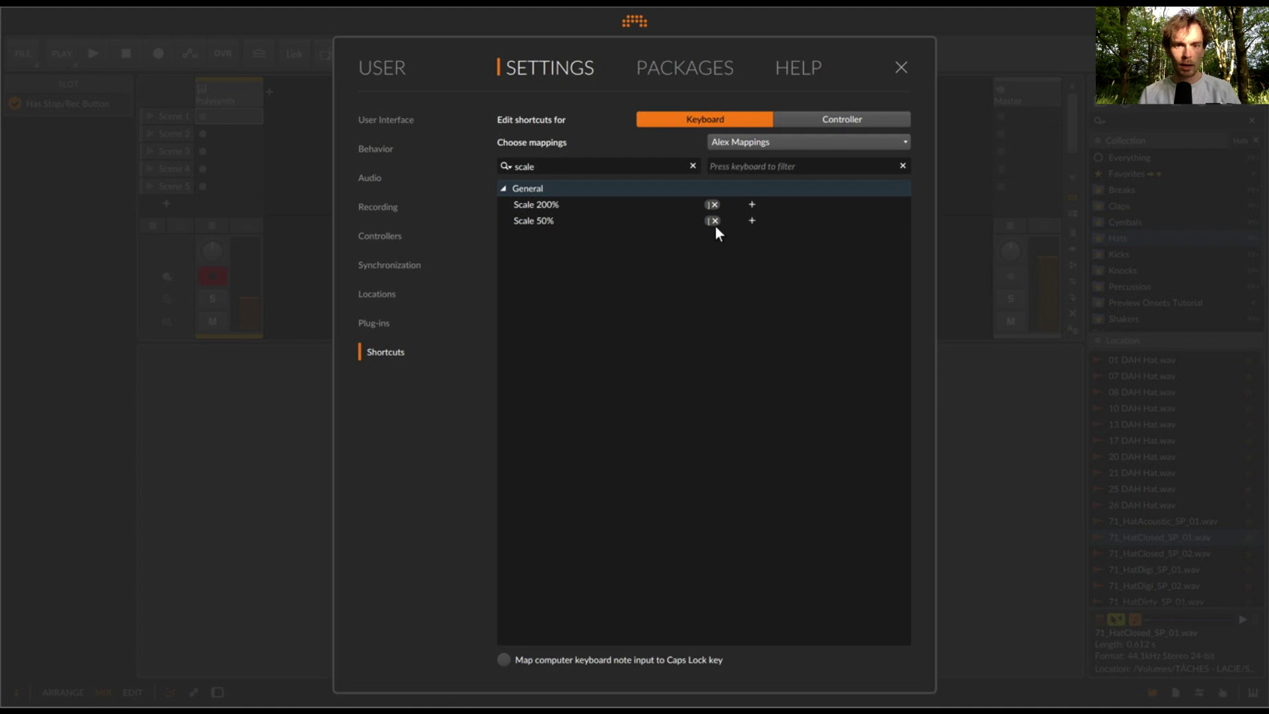
# Step: Compare the Scale shortcuts under Default keyboard mappings, return to the custom set, and close Settings
pyautogui.click(766, 142)
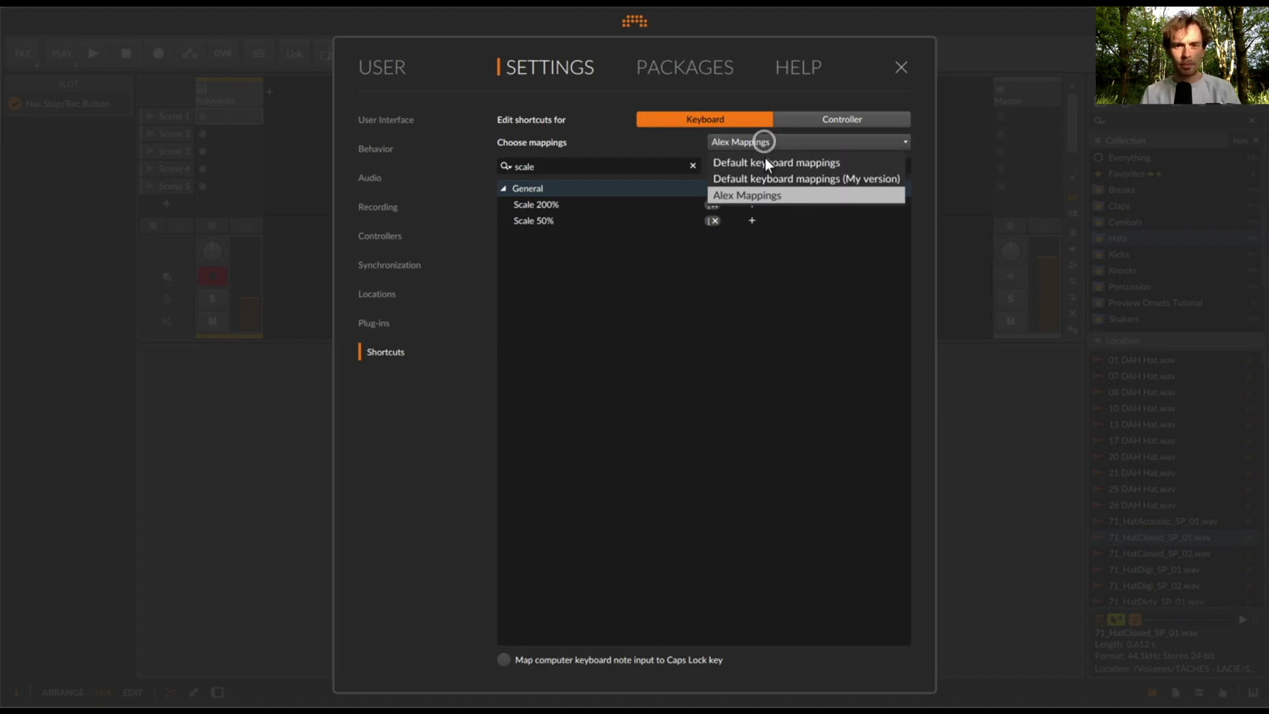
pyautogui.click(764, 161)
pyautogui.click(758, 146)
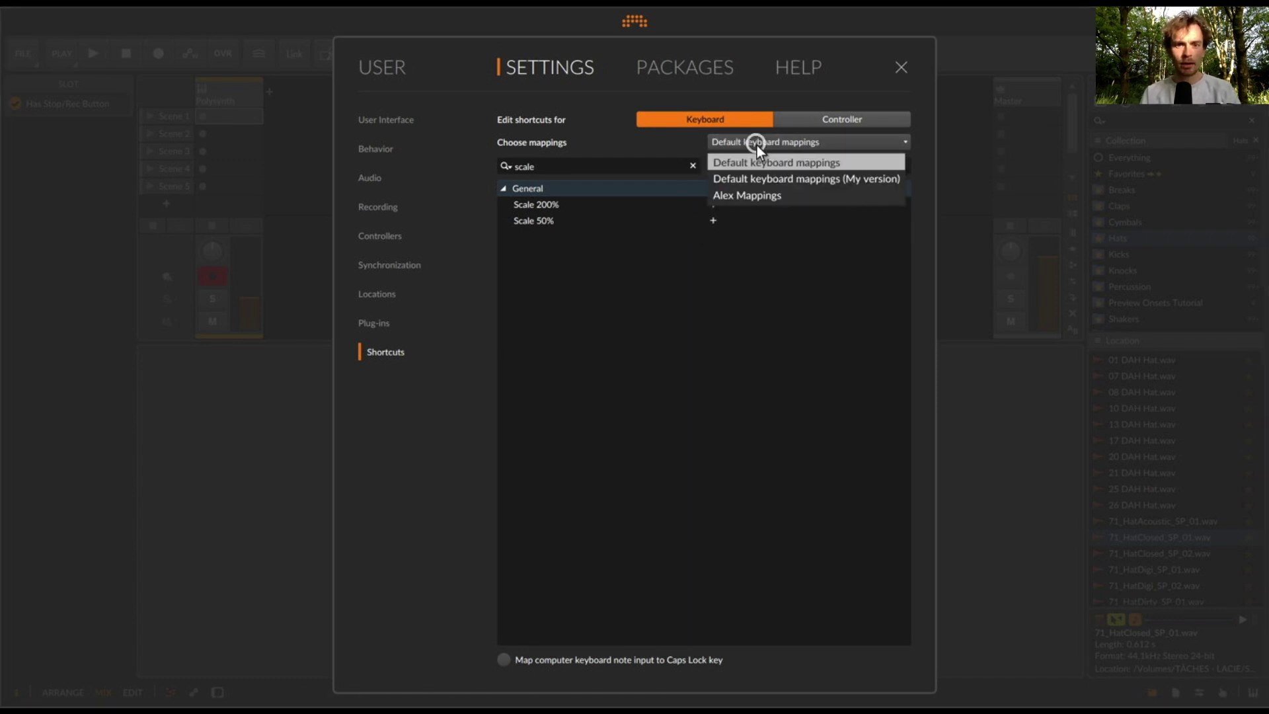
pyautogui.click(765, 196)
pyautogui.click(901, 66)
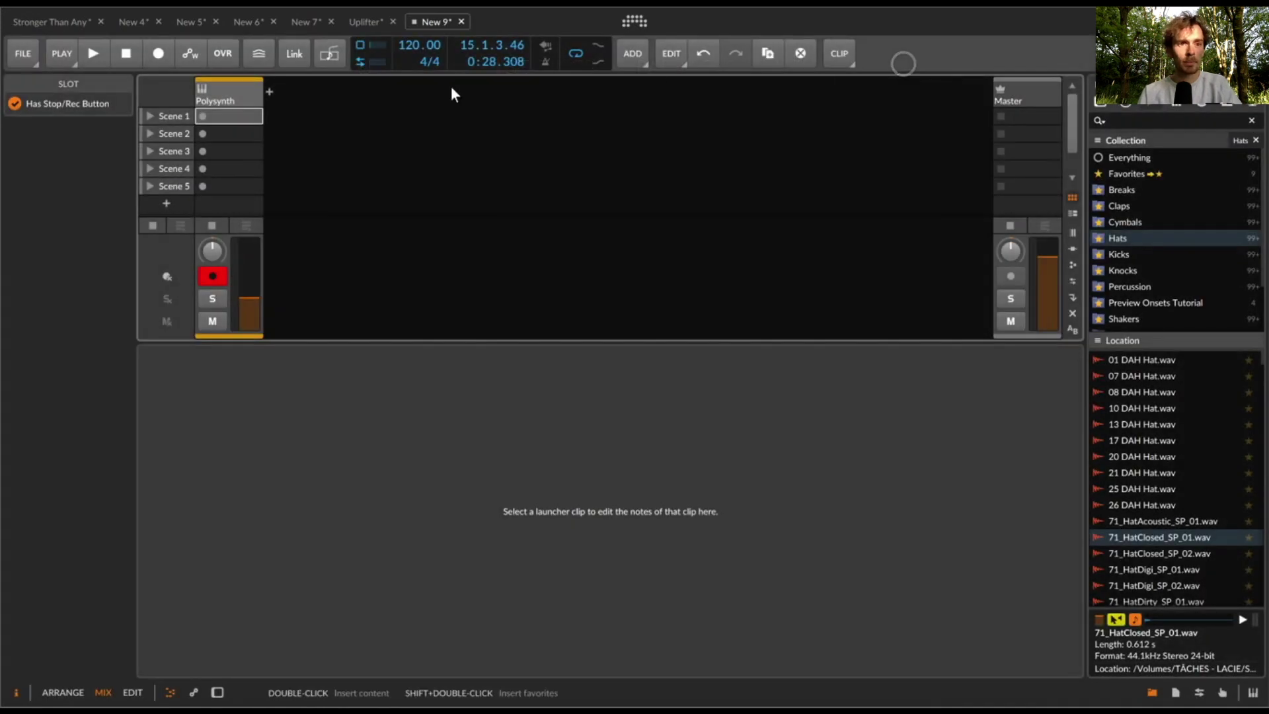
# Step: Create a Polysynth Scene 1 clip and fill its bar with repeated G#2 notes
pyautogui.doubleClick(240, 113)
pyautogui.doubleClick(291, 456)
pyautogui.rightClick(291, 456)
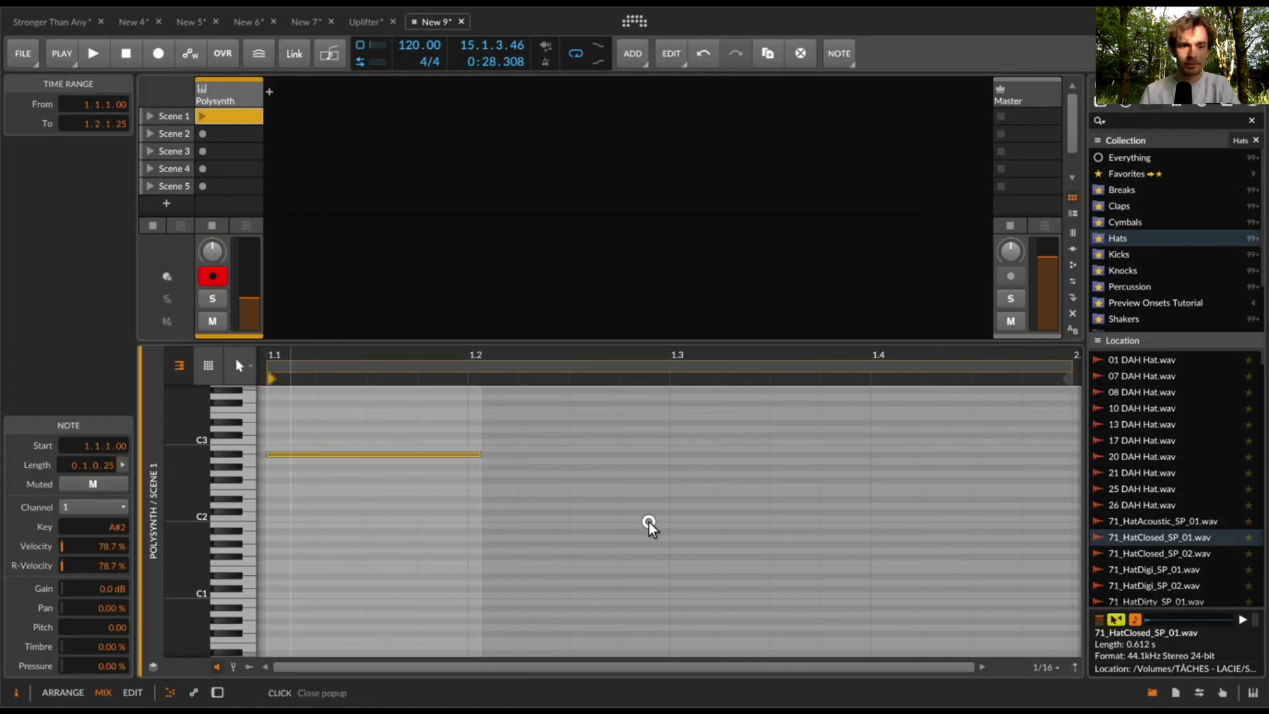
pyautogui.press('BackSpace')
pyautogui.press('3')
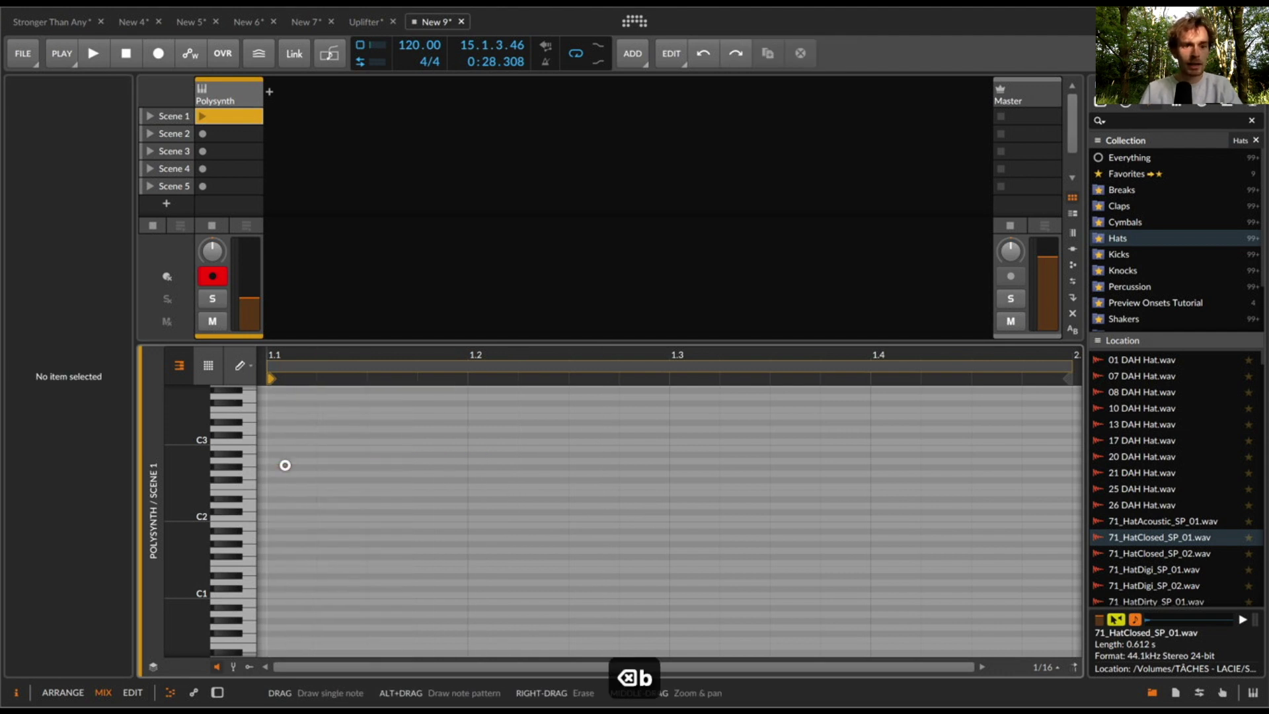
pyautogui.click(285, 466)
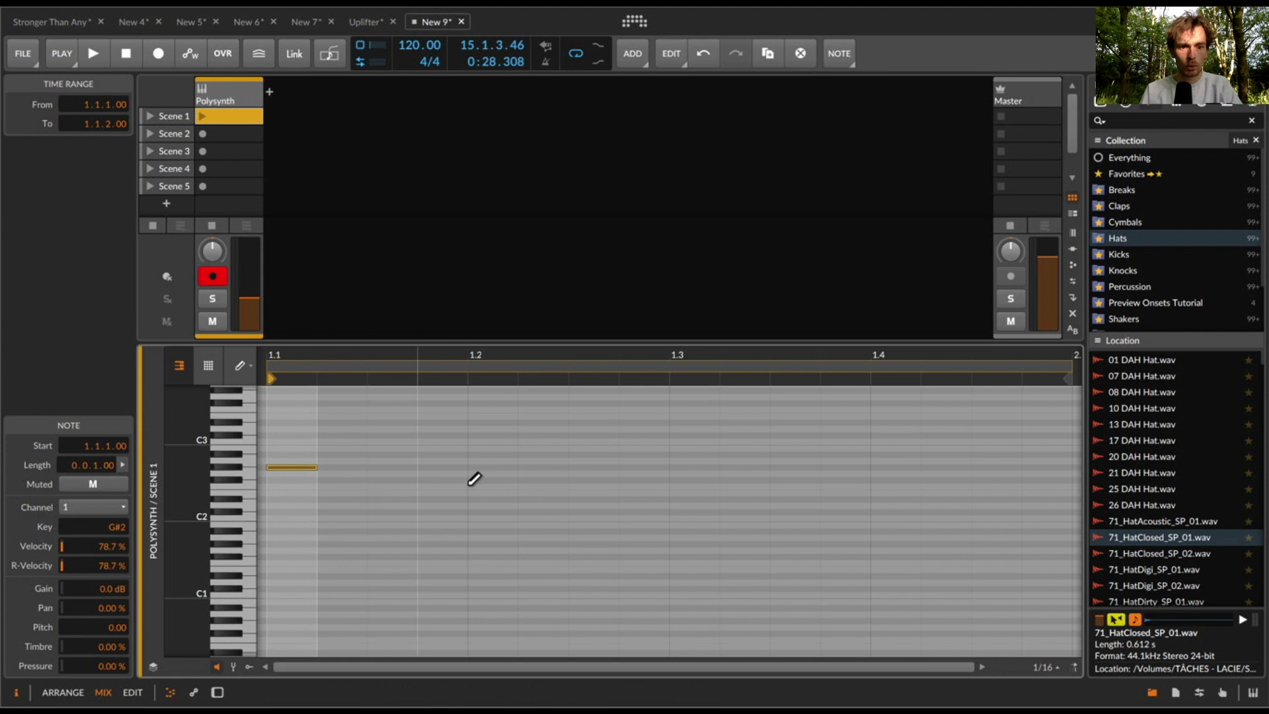
pyautogui.press('super+d')
pyautogui.press('super+d')
pyautogui.press('super+d')
pyautogui.press('super+d')
pyautogui.press('super+d')
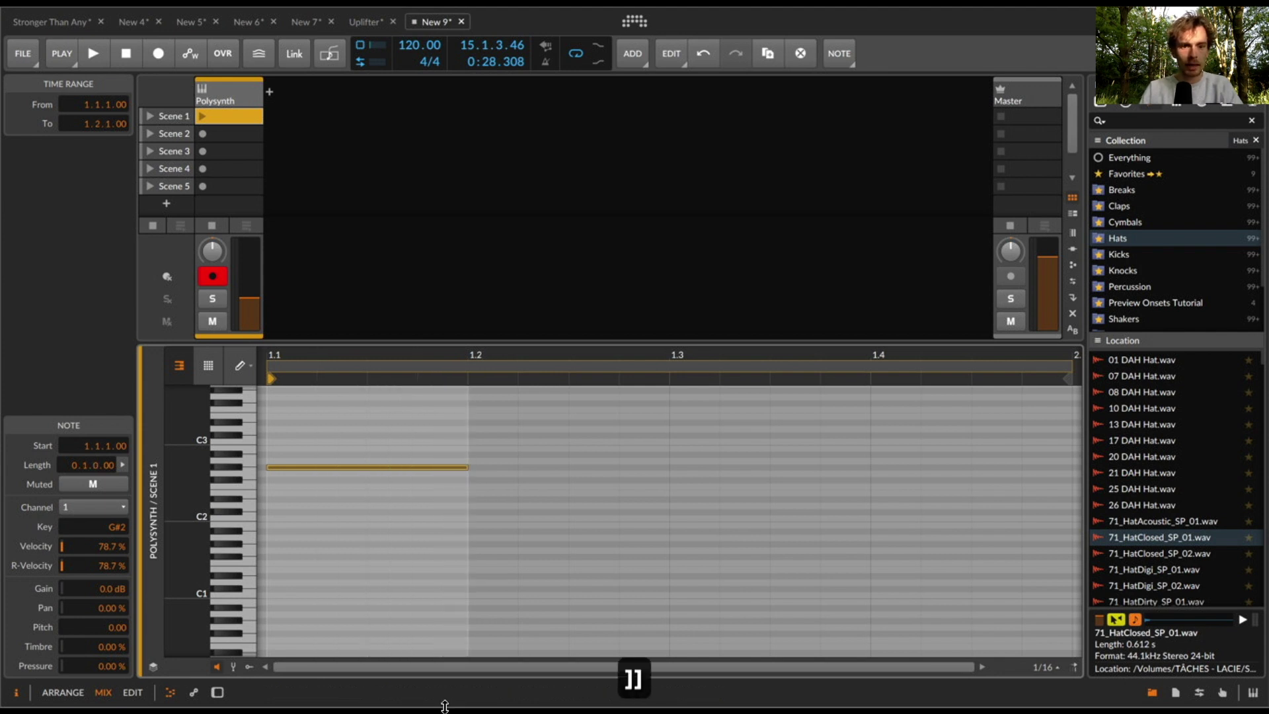
# Step: Add a C#3 note at 1.1.3 and set its length to an eighth note
pyautogui.doubleClick(387, 436)
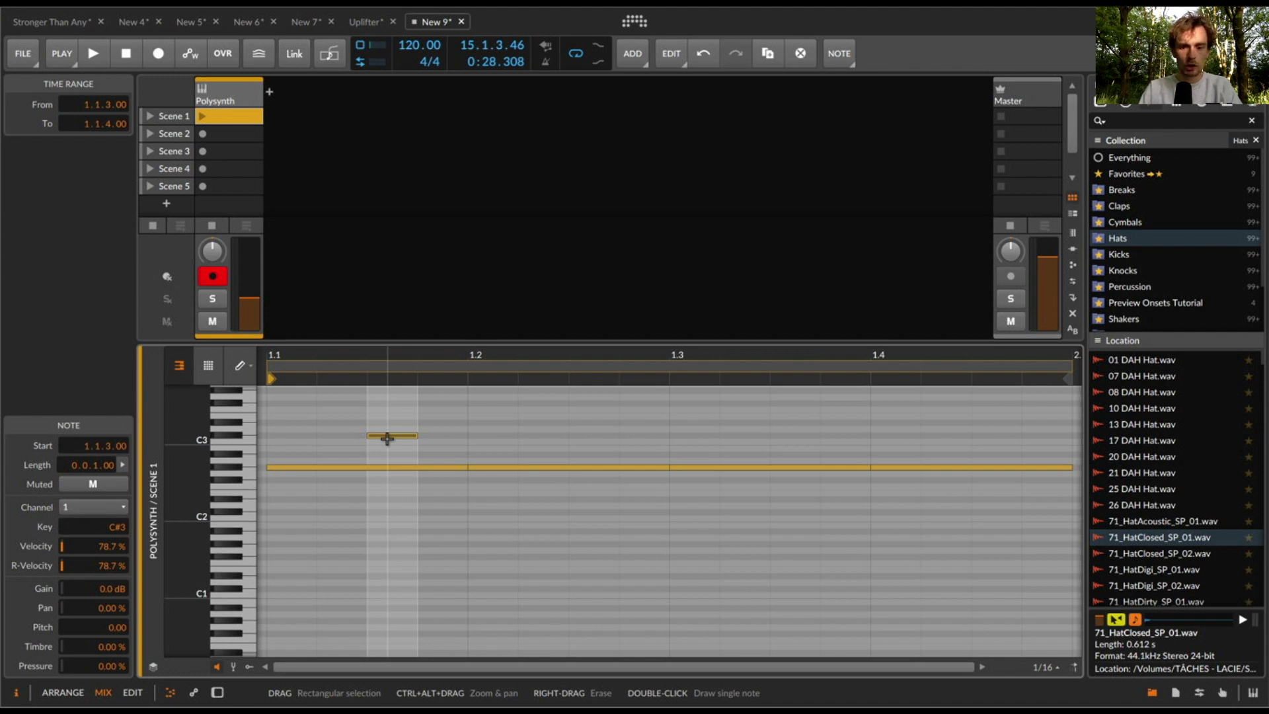
pyautogui.press('[')
pyautogui.press(']')
pyautogui.press(']')
pyautogui.press(']')
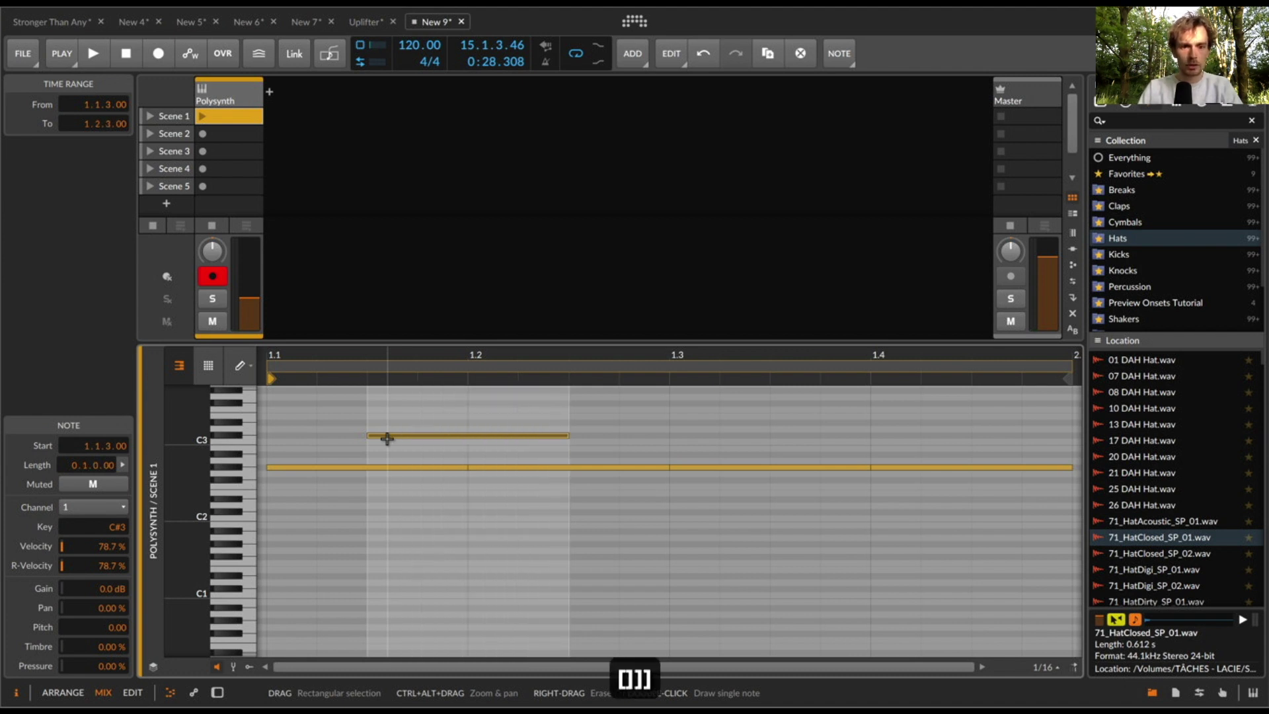
pyautogui.press(']')
pyautogui.press(']')
pyautogui.press('[')
pyautogui.press('[')
pyautogui.press('[')
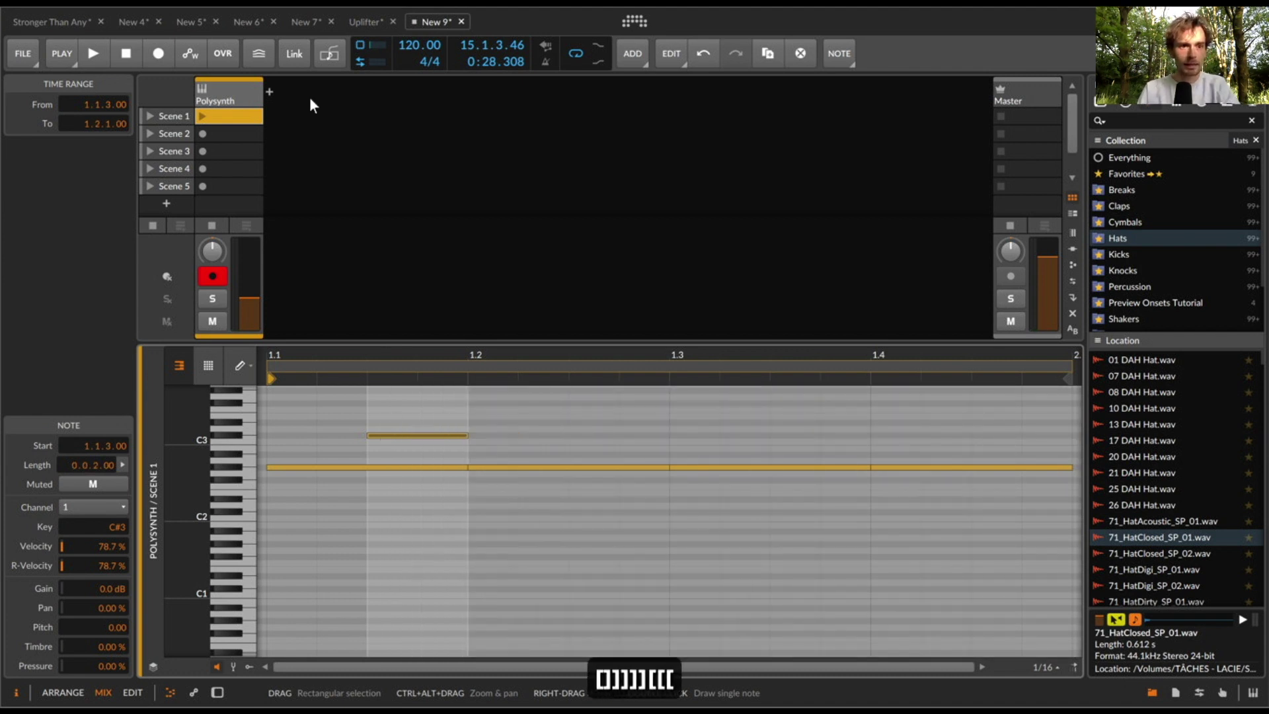
# Step: Add a new instrument track, Inst 3, after the Polysynth track
pyautogui.click(233, 88)
pyautogui.hotkey('ctrl', 't')
pyautogui.press('d')
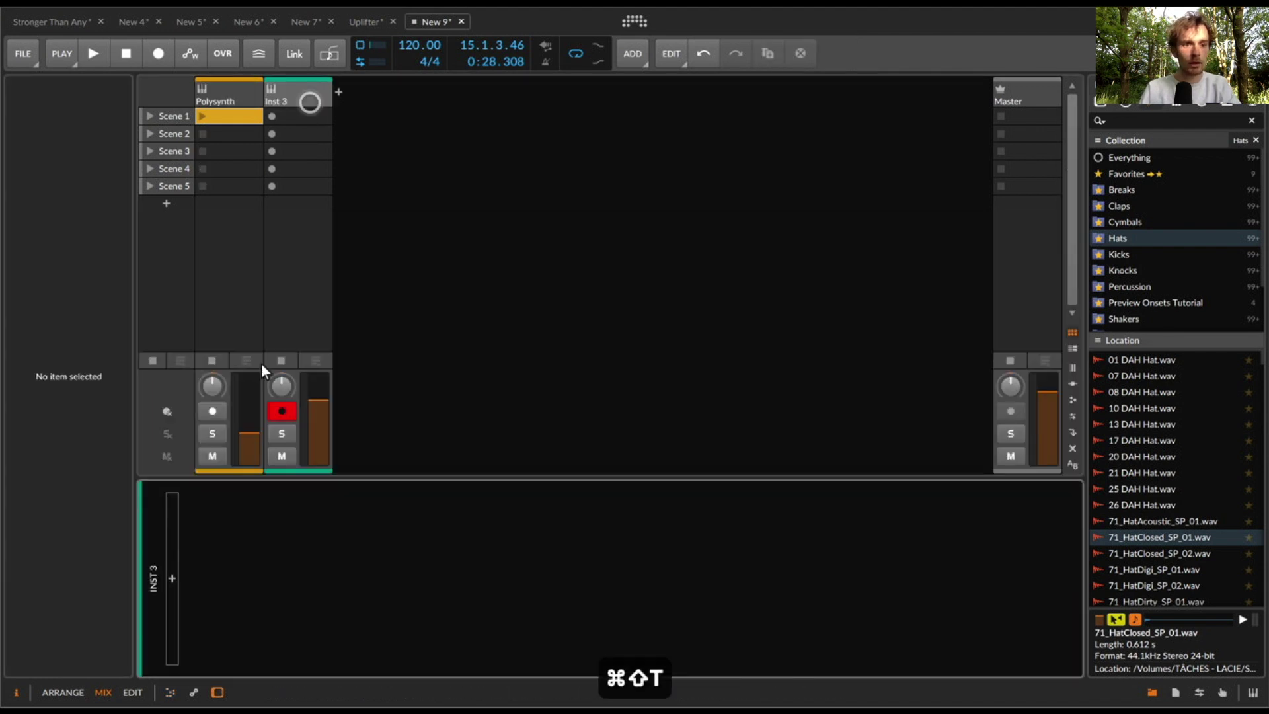
pyautogui.doubleClick(177, 585)
# Step: Insert a Drum Machine on the new track and load 13 DAH Kick D.wav from Kicks
pyautogui.write('dr')
pyautogui.press('Down')
pyautogui.press('Return')
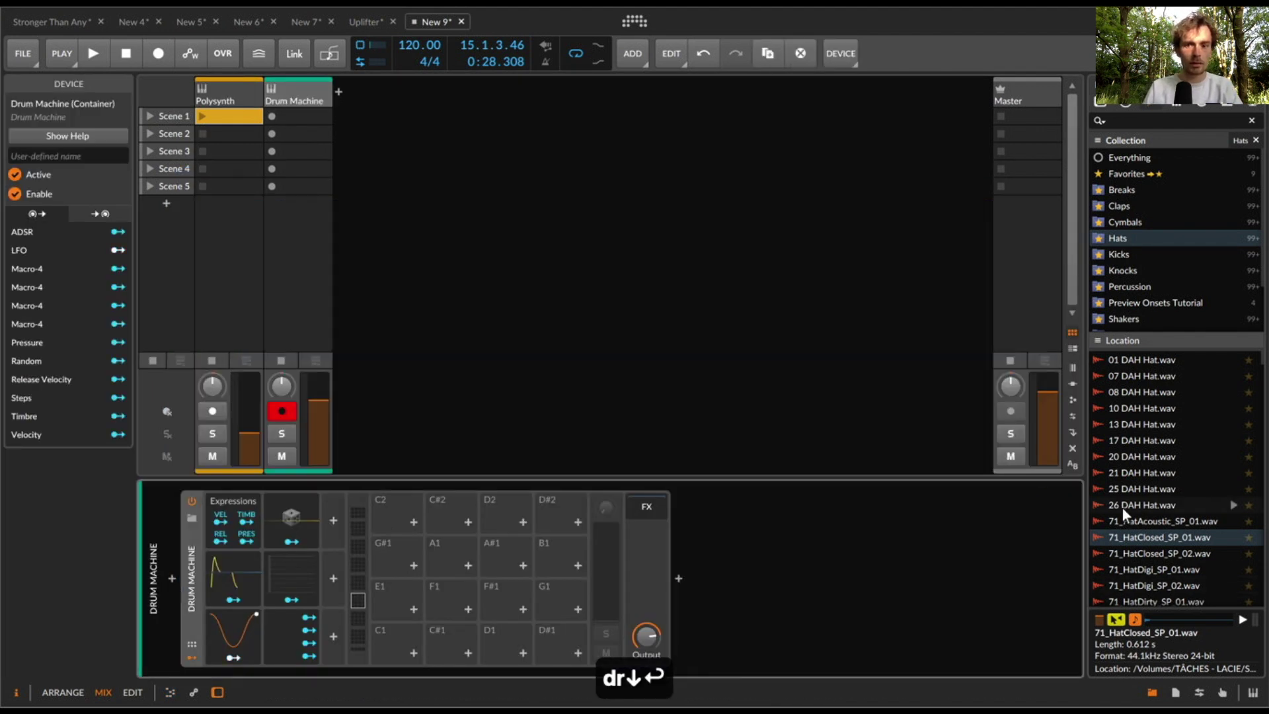
pyautogui.click(1120, 255)
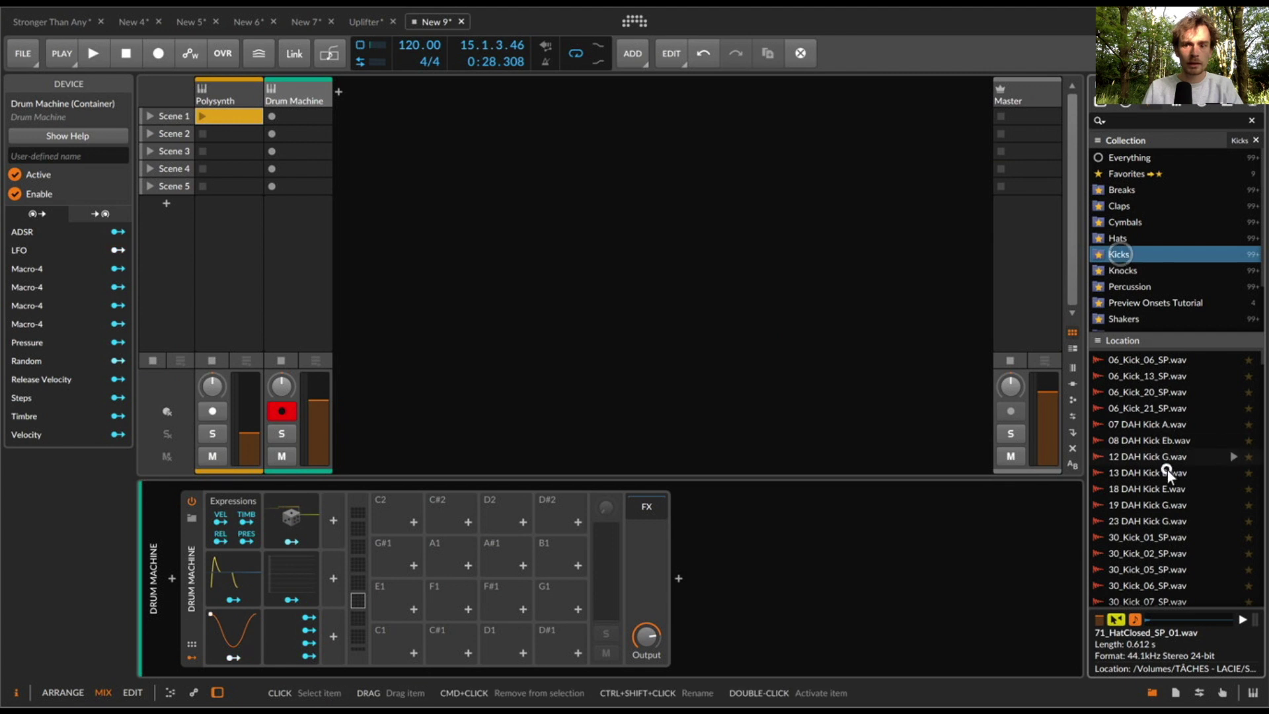
pyautogui.moveTo(1167, 470); pyautogui.dragTo(360, 582)
# Step: Create a Scene 1 clip on the kick track and repeat a C2 note across the bar
pyautogui.click(301, 117)
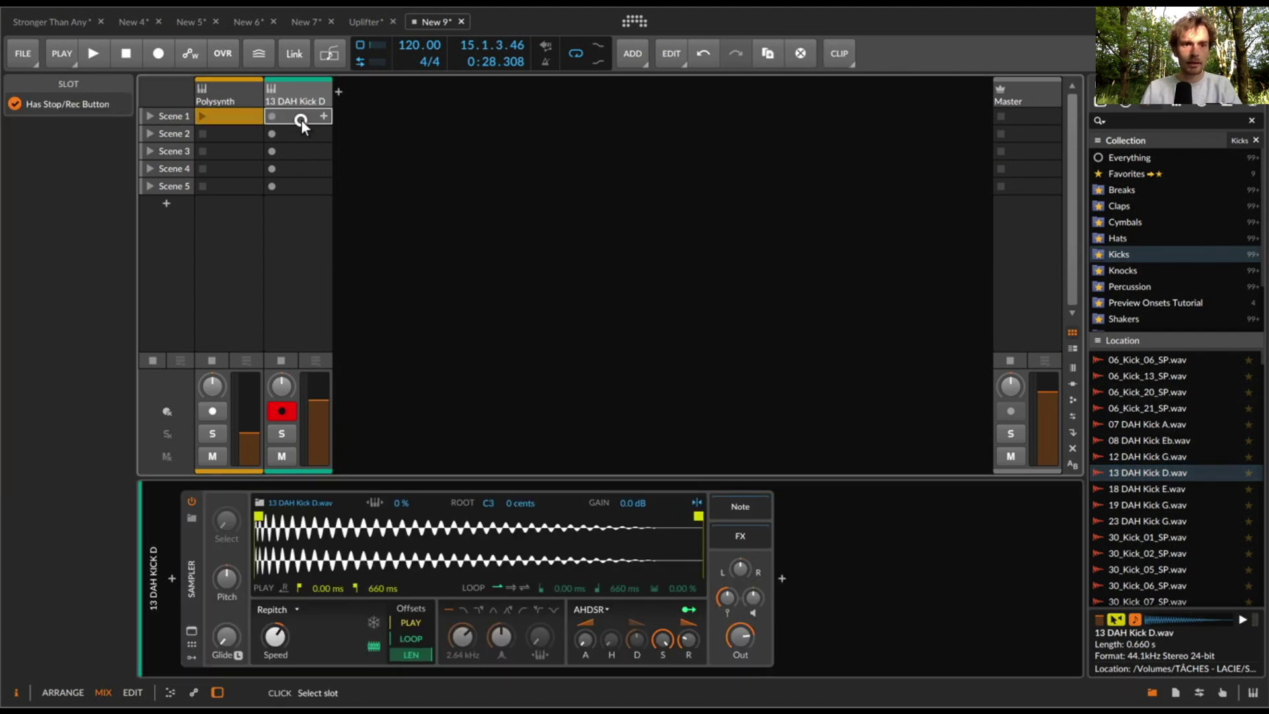
pyautogui.doubleClick(301, 121)
pyautogui.doubleClick(296, 113)
pyautogui.click(276, 518)
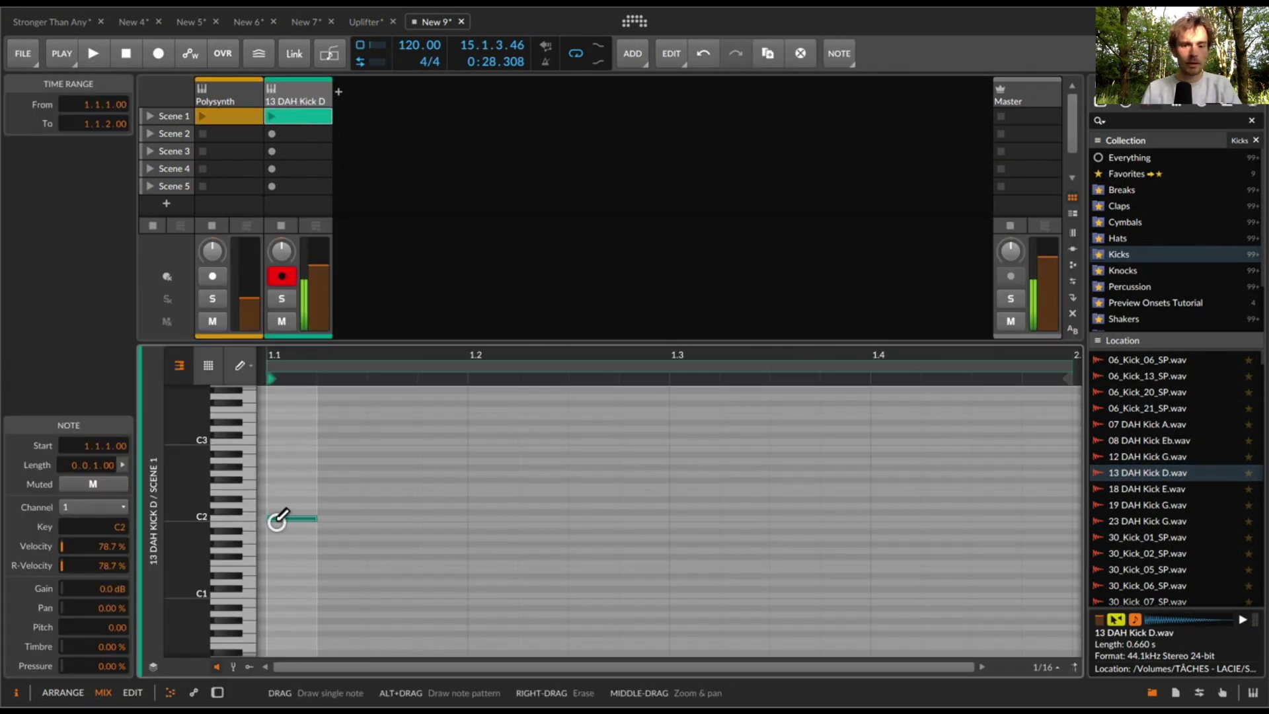
pyautogui.press('super+d')
pyautogui.press('super+d')
pyautogui.press('super+d')
pyautogui.press('super+d')
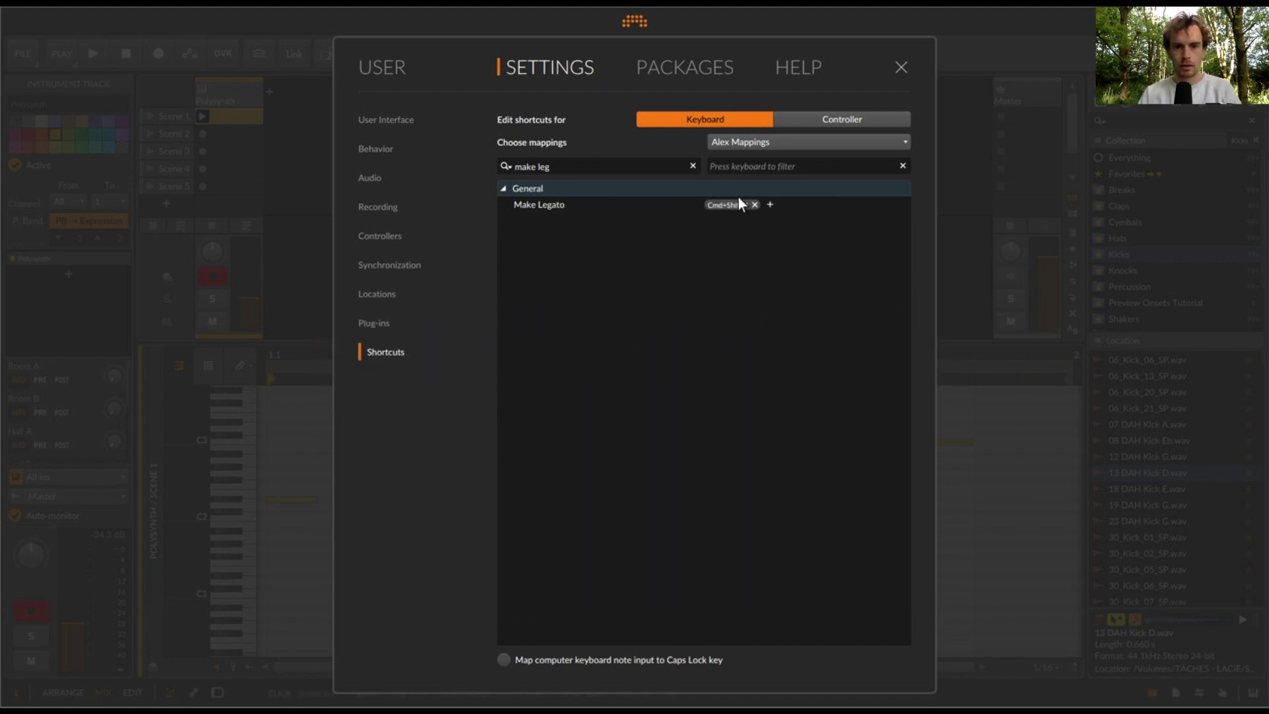
# Step: Check Make Legato under Default keyboard mappings, switch back to Alex Mappings, and close Settings
pyautogui.click(770, 142)
pyautogui.click(766, 159)
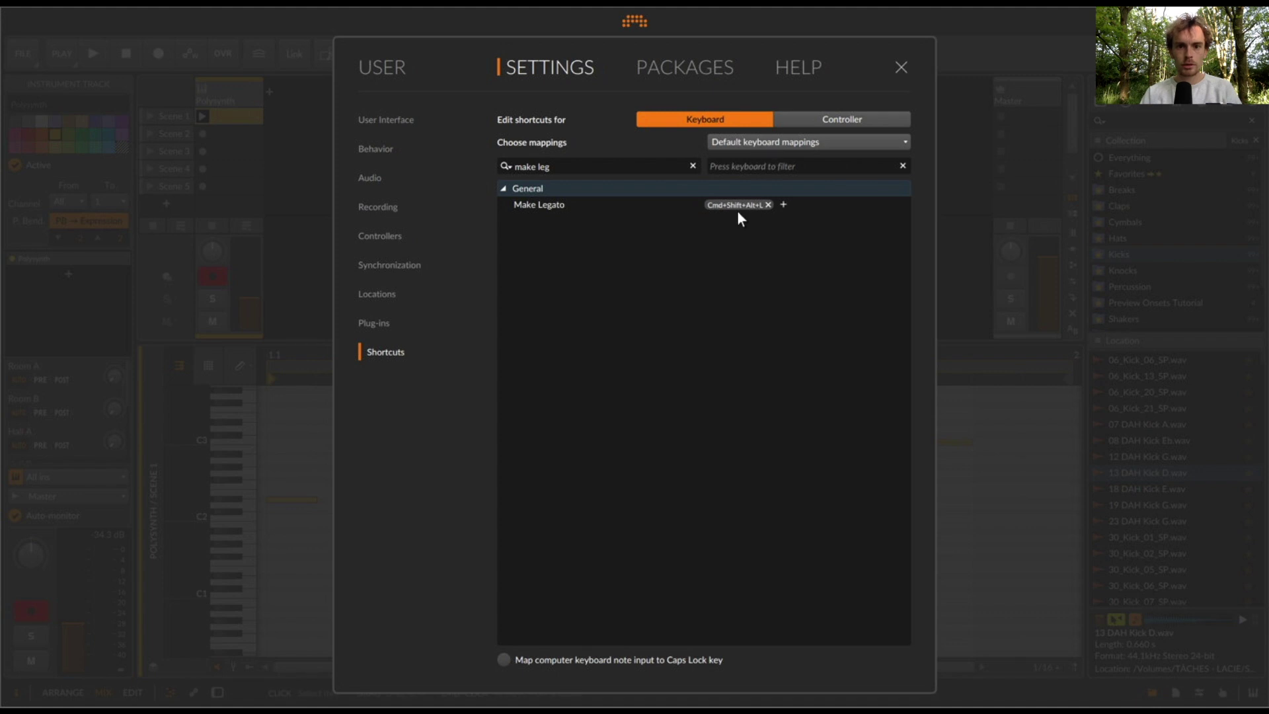
pyautogui.click(730, 138)
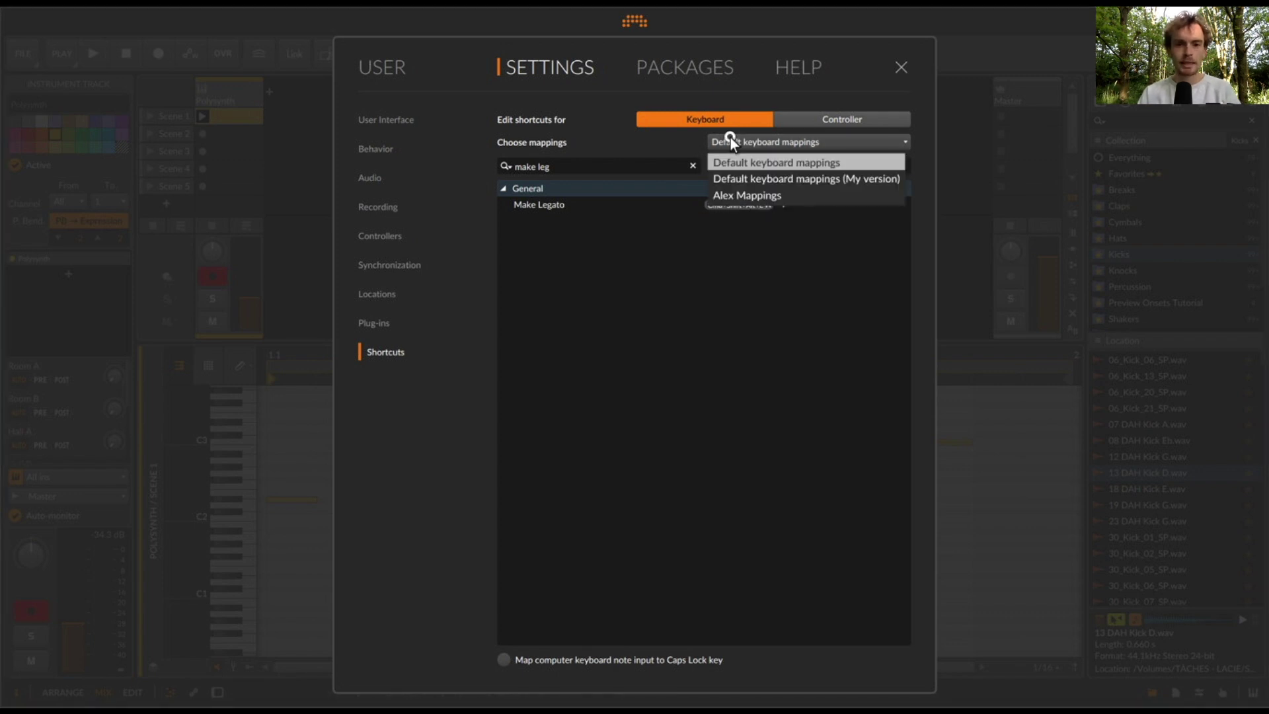
pyautogui.click(738, 193)
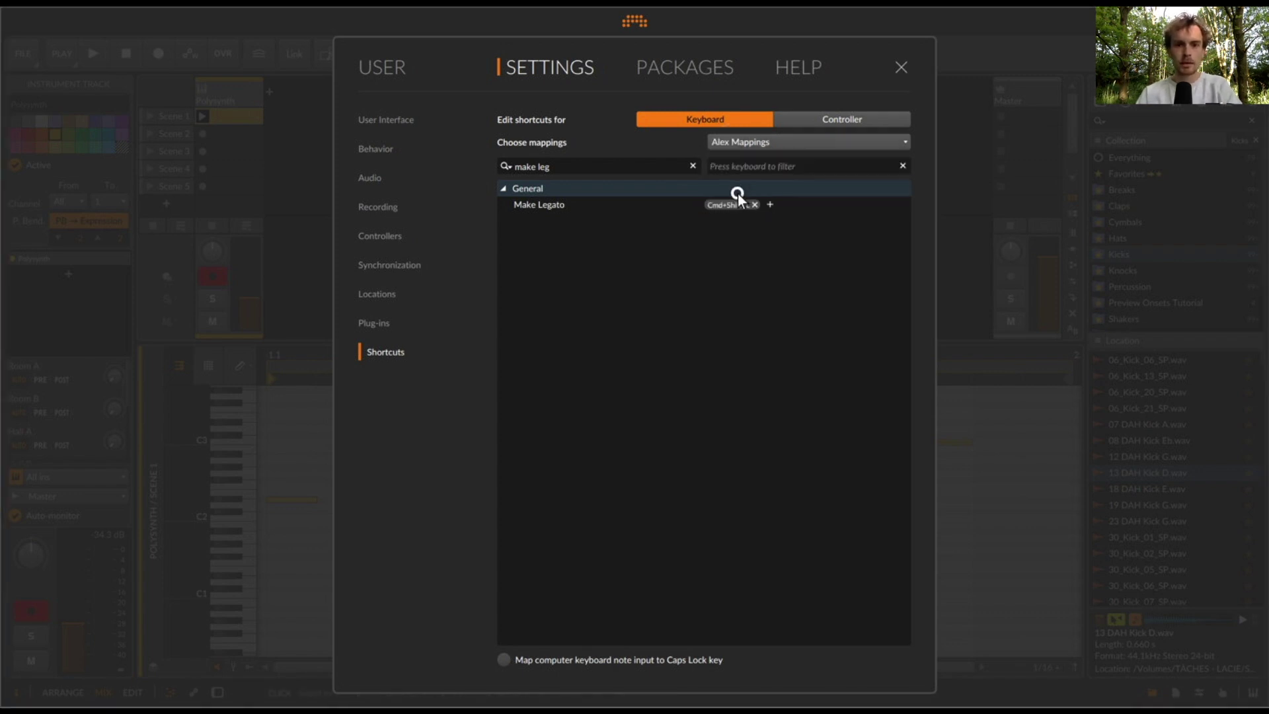
pyautogui.click(900, 68)
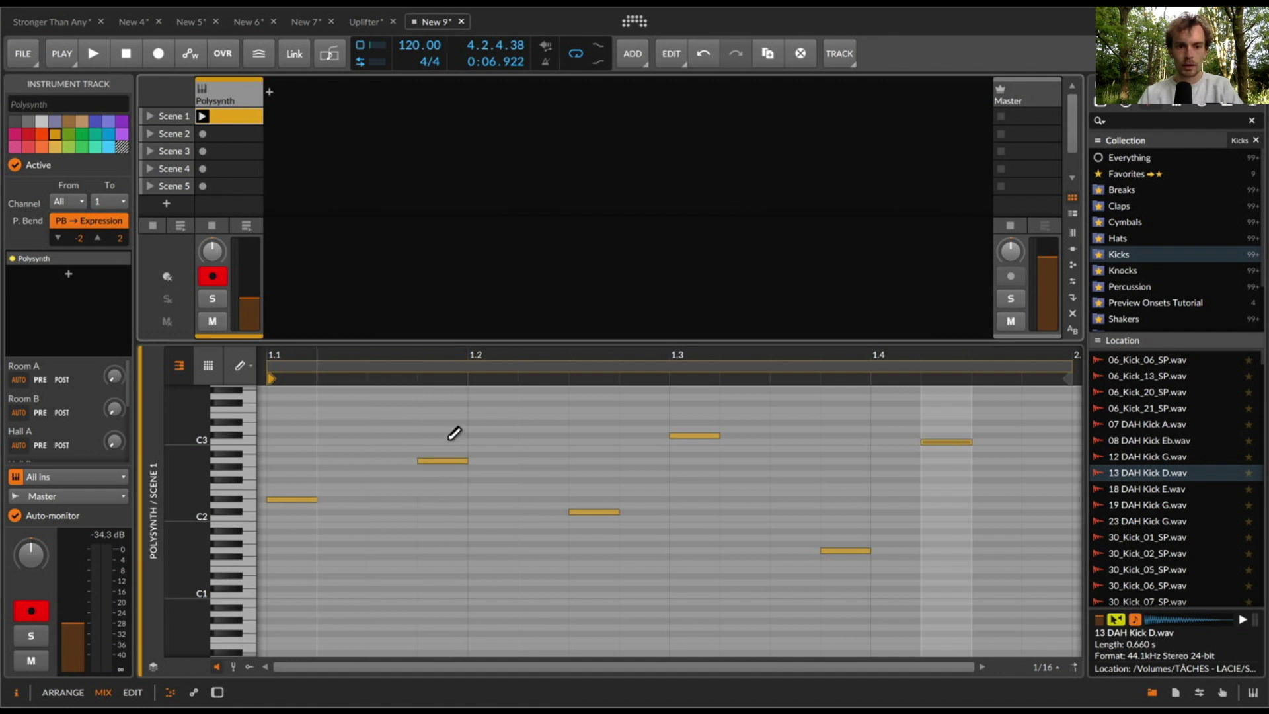
# Step: Make the six Polysynth notes legato, then undo the lengthening
pyautogui.press('1')
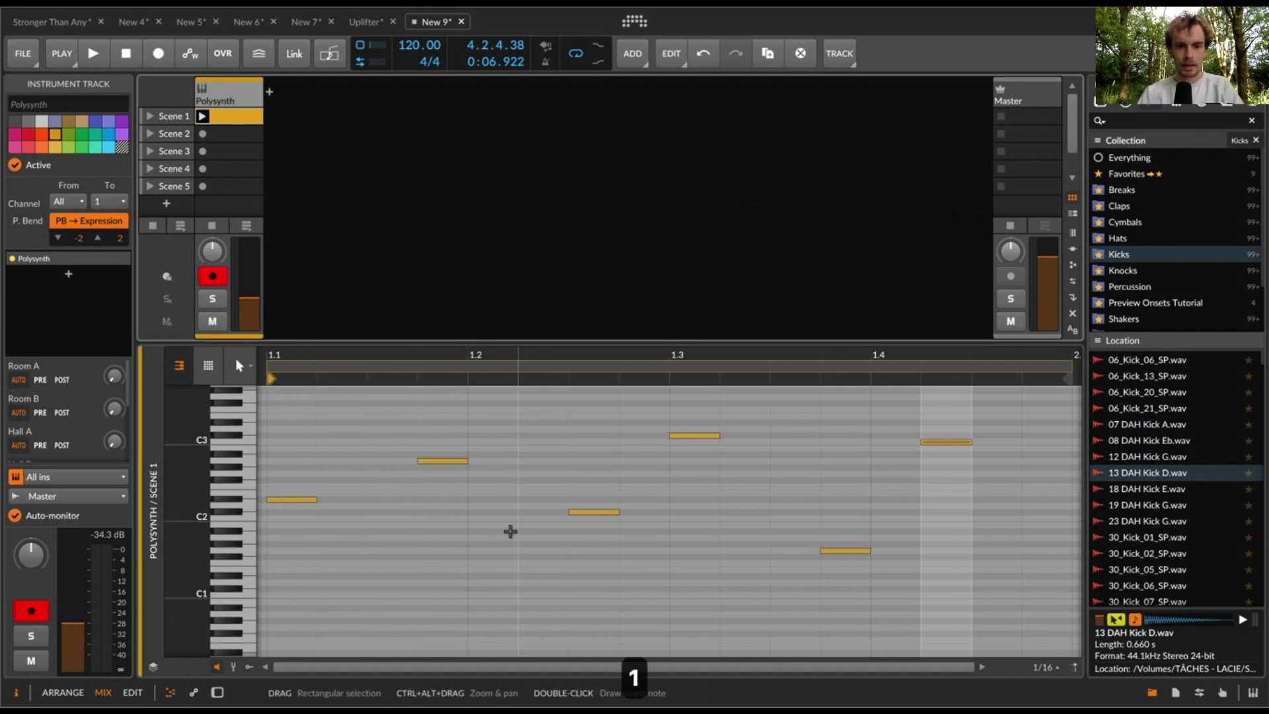
pyautogui.press('super+a')
pyautogui.press('super+l')
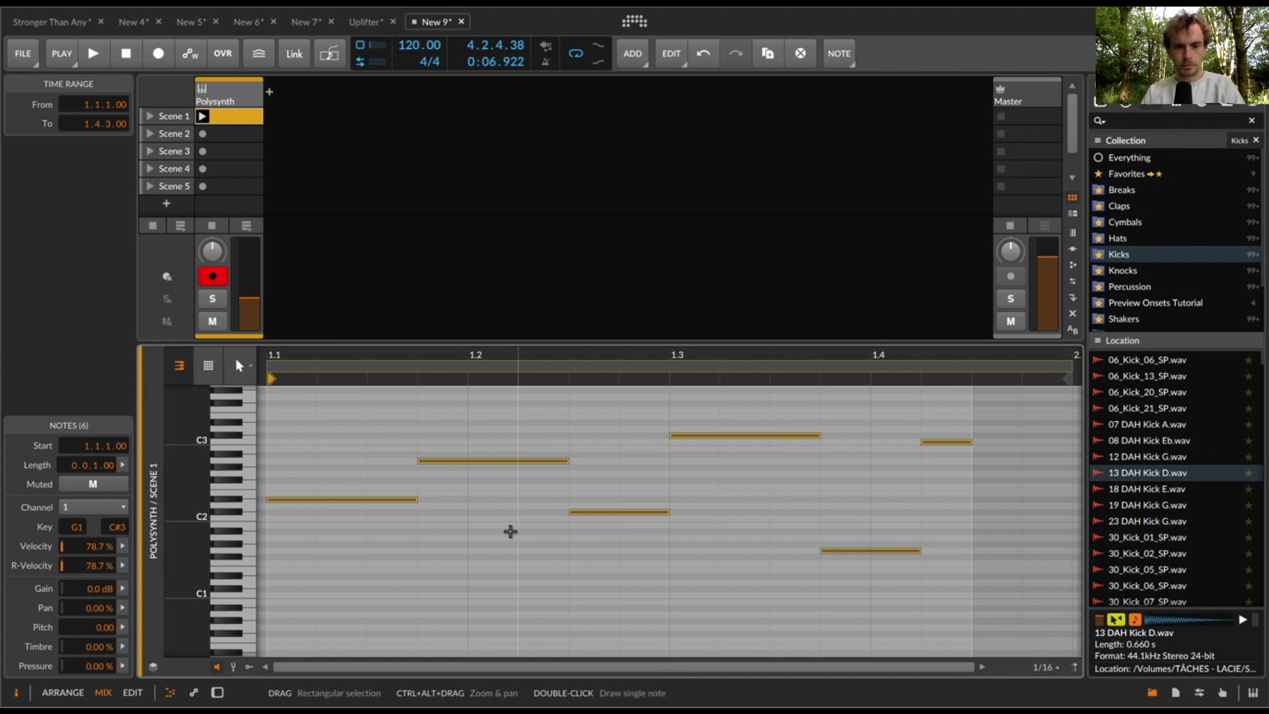
pyautogui.click(510, 532)
pyautogui.hscroll(3, 879, 464)
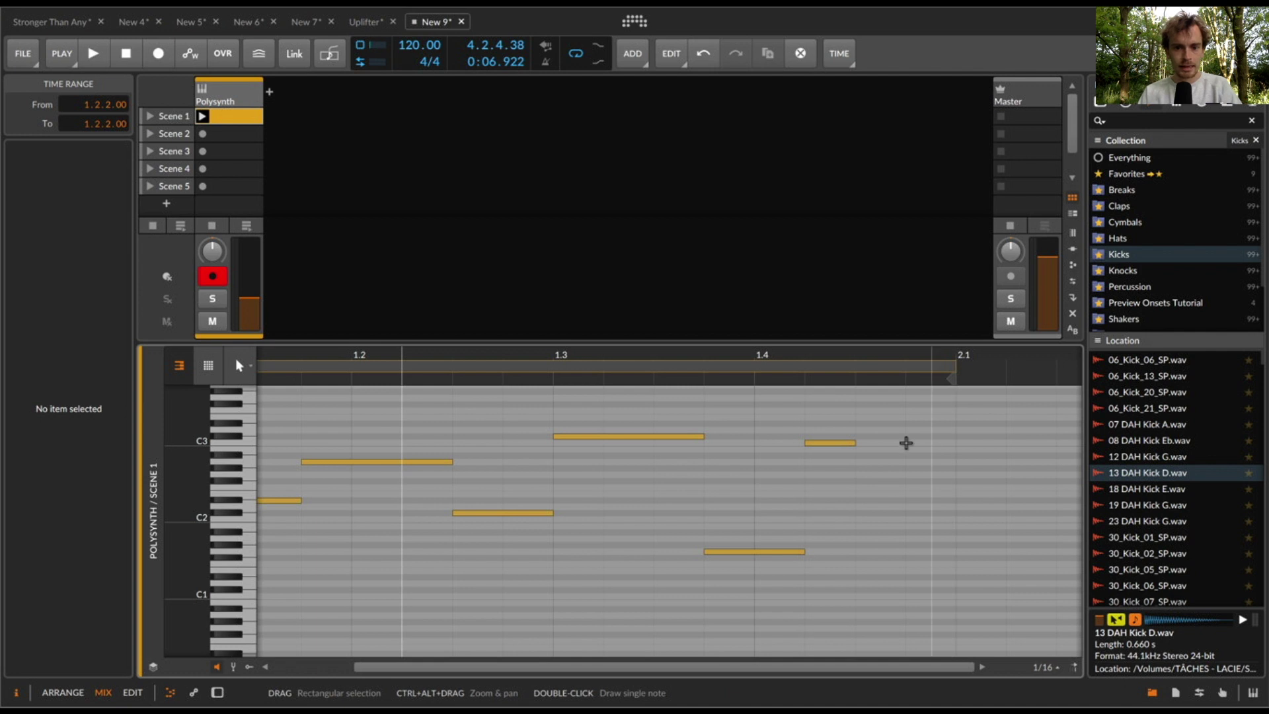
pyautogui.press('super+z')
# Step: Add a note near 2.1 and make all seven notes legato
pyautogui.doubleClick(973, 411)
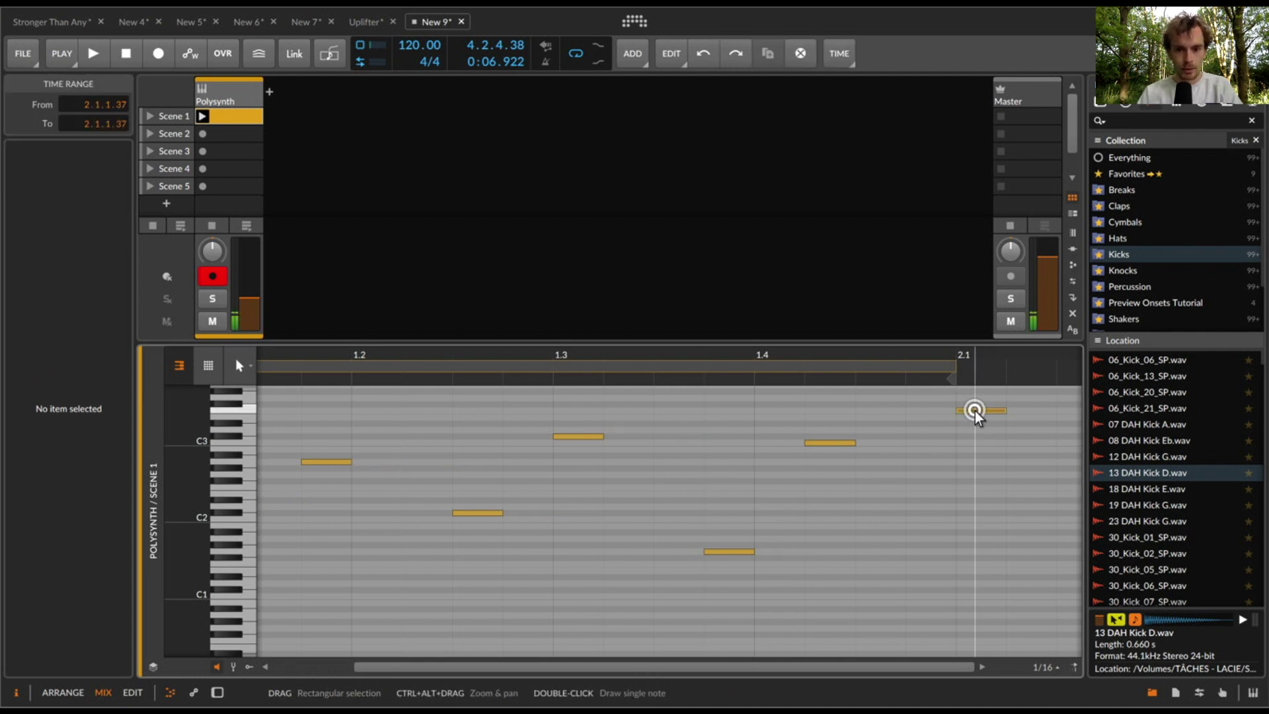
pyautogui.press('super+a')
pyautogui.press('super+shift+l')
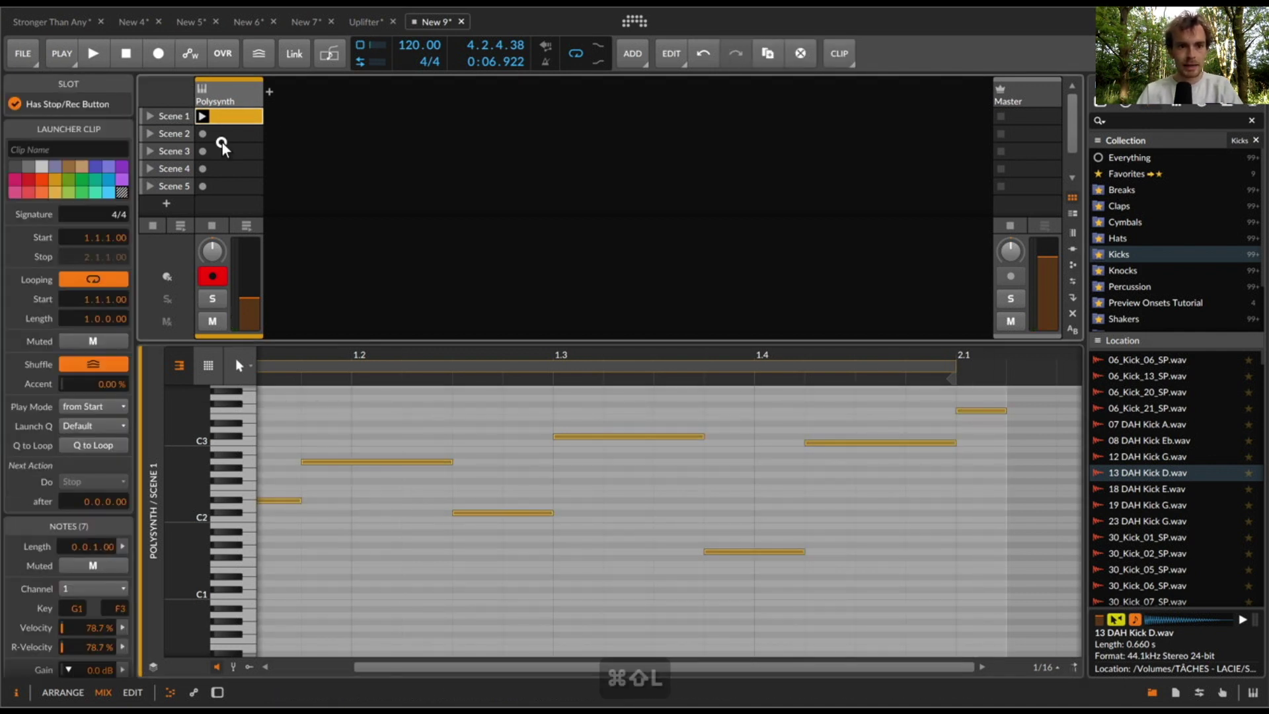
# Step: Create a Scene 3 clip and draw a ten-note stack upward from G#1
pyautogui.doubleClick(222, 152)
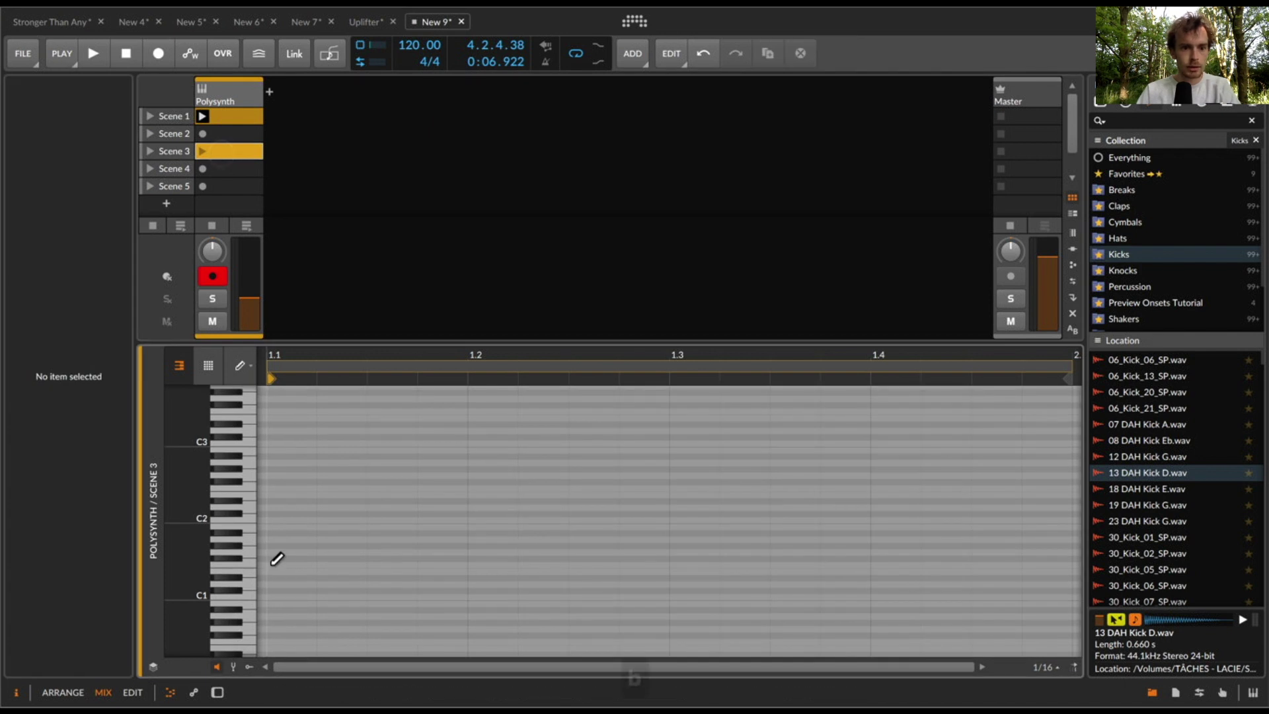
pyautogui.press('b')
pyautogui.click(282, 551)
pyautogui.moveTo(283, 551); pyautogui.dragTo(280, 518)
pyautogui.press('b')
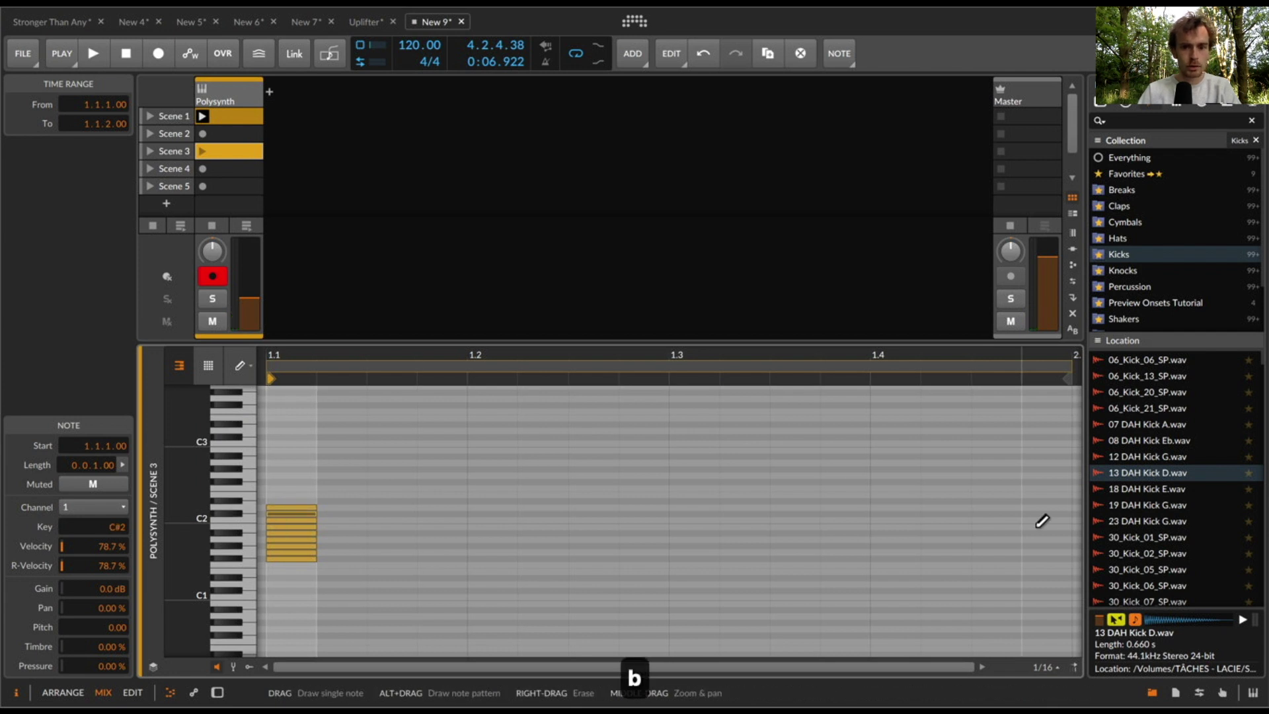
pyautogui.hscroll(2, 1034, 515)
pyautogui.hscroll(-3, 1031, 512)
# Step: Make the ten stacked notes legato to fill the bar, then delete them
pyautogui.press('super+a')
pyautogui.press('super+l')
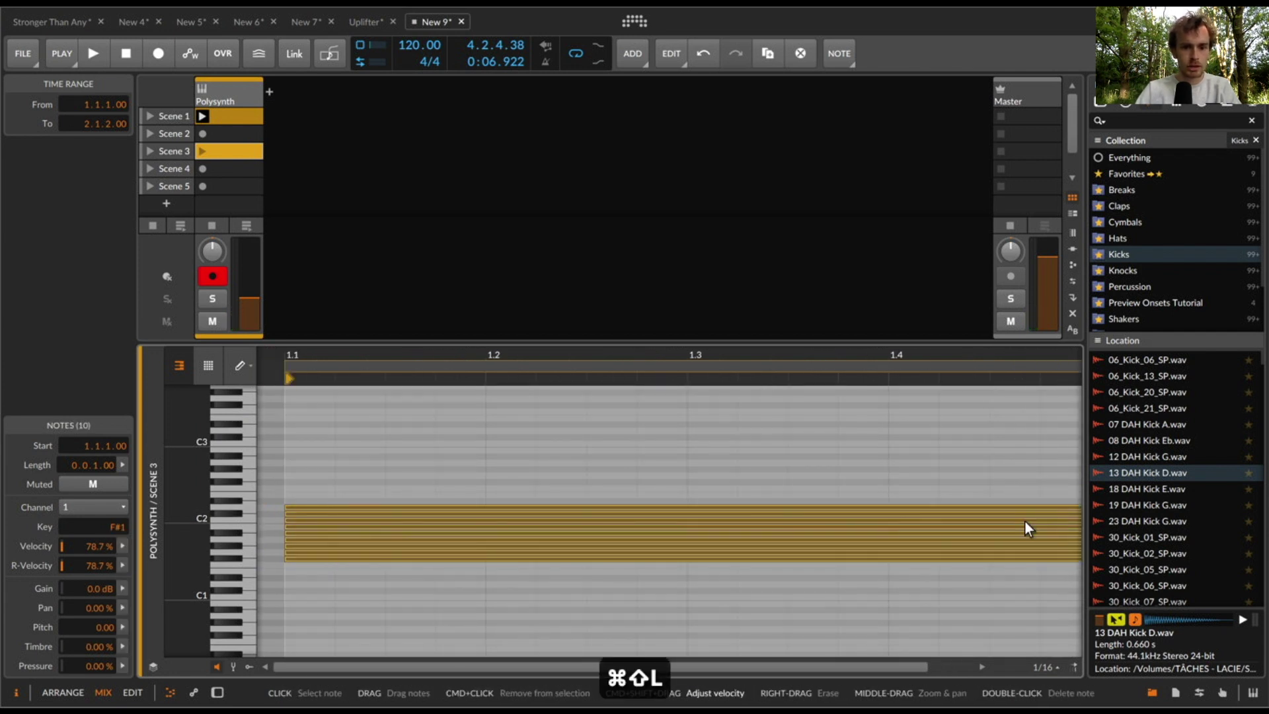
pyautogui.hscroll(2, 1029, 513)
pyautogui.press('1')
pyautogui.press('BackSpace')
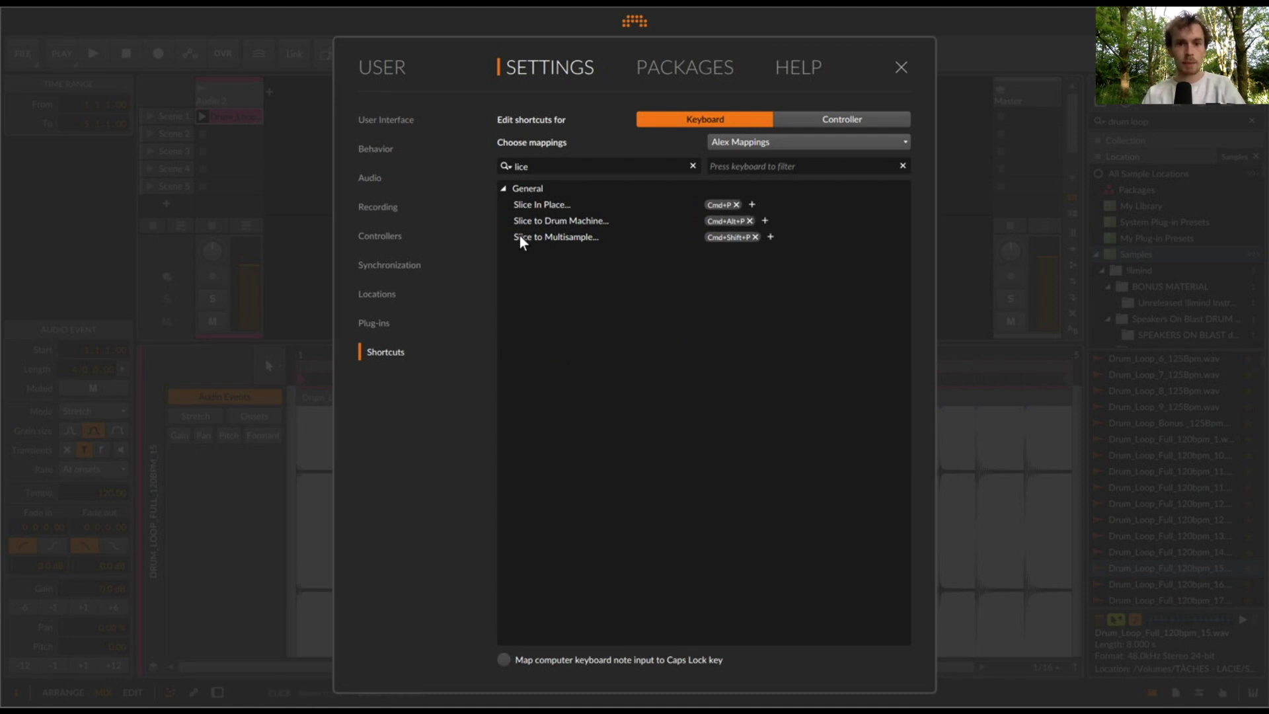
# Step: Check the slice shortcuts under Default keyboard mappings, switch back to Alex Mappings, and close Settings
pyautogui.click(720, 141)
pyautogui.click(726, 162)
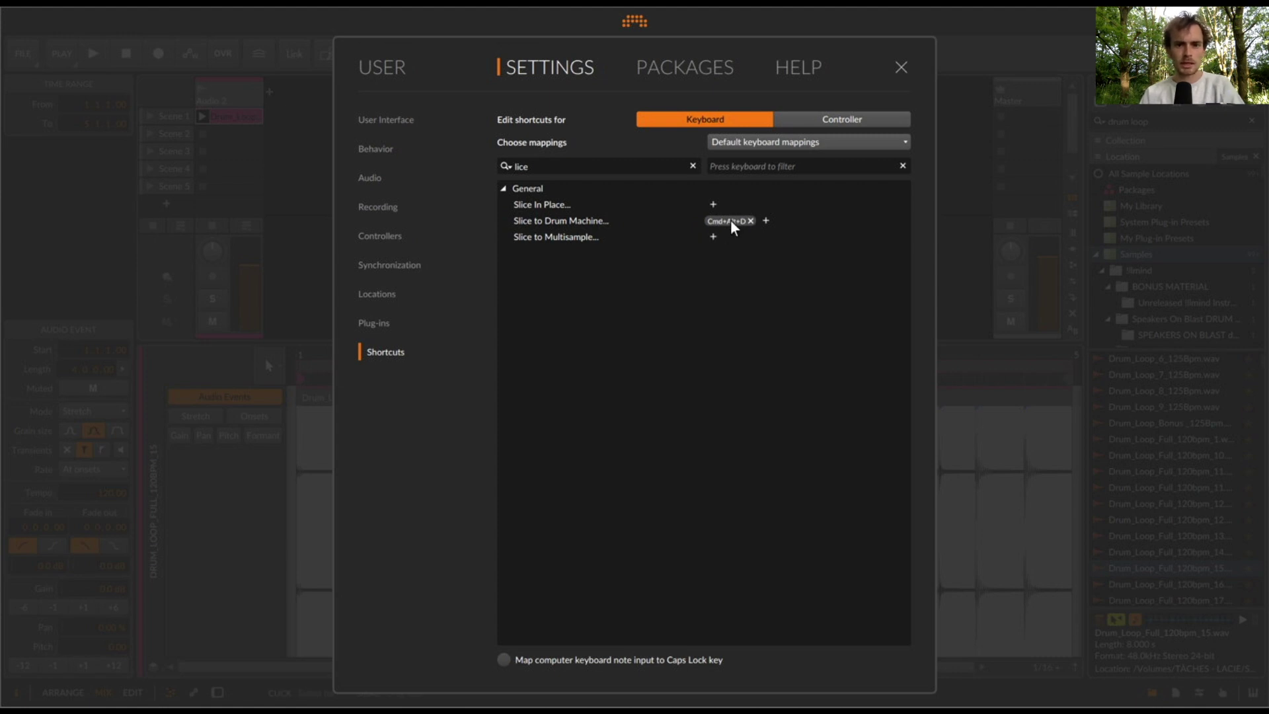
pyautogui.click(730, 141)
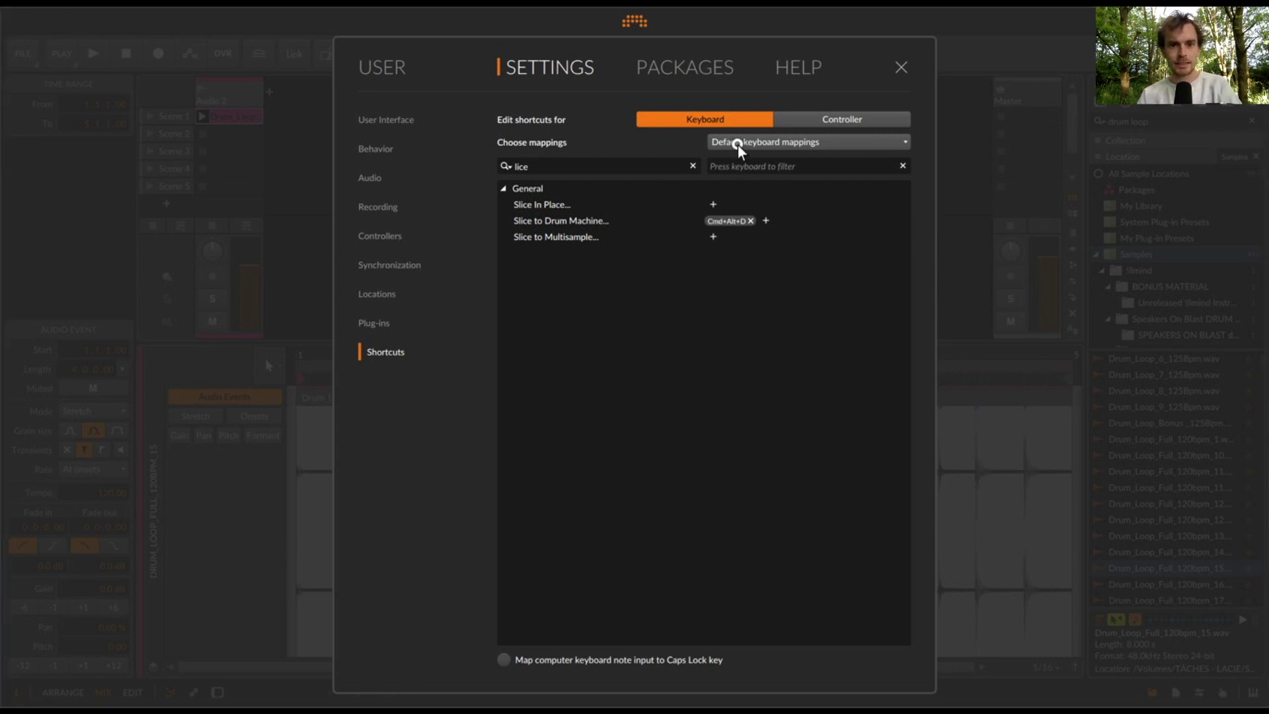
pyautogui.click(738, 192)
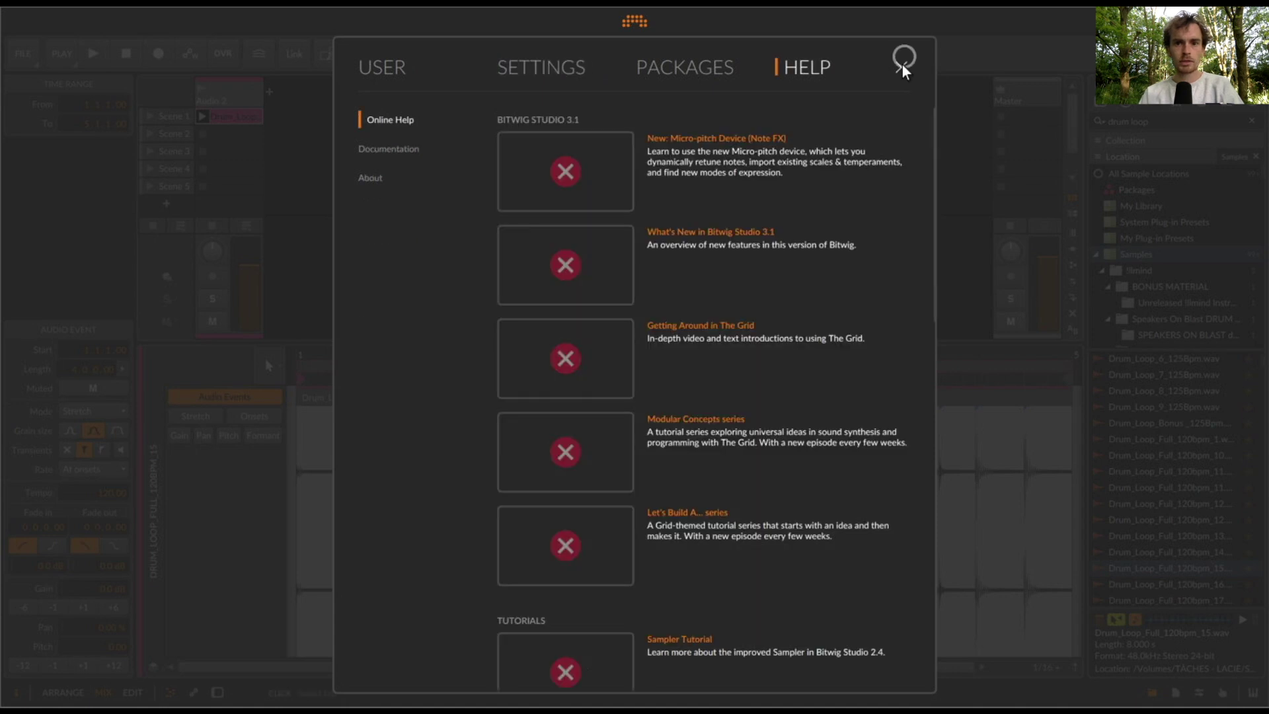
pyautogui.click(900, 66)
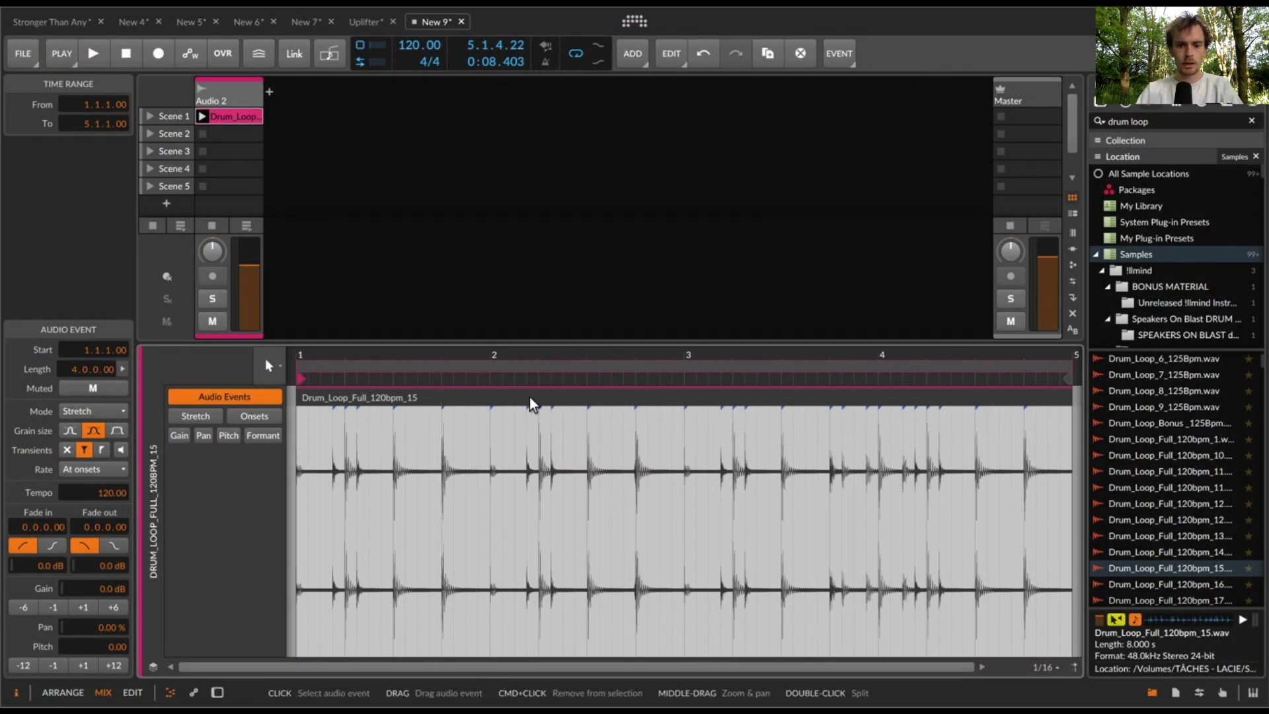
# Step: Try Slice In Place on the drum loop at onsets and on a 1/4 grid, undoing each
pyautogui.press('super+p')
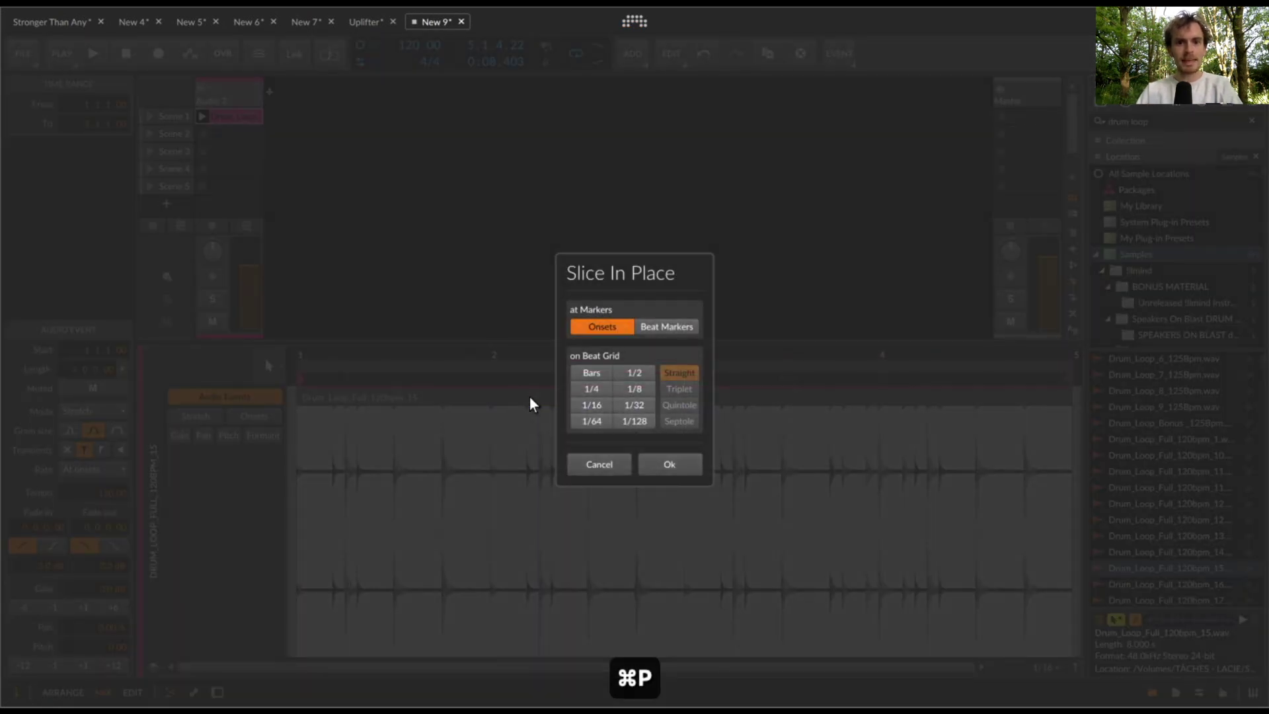
pyautogui.click(669, 464)
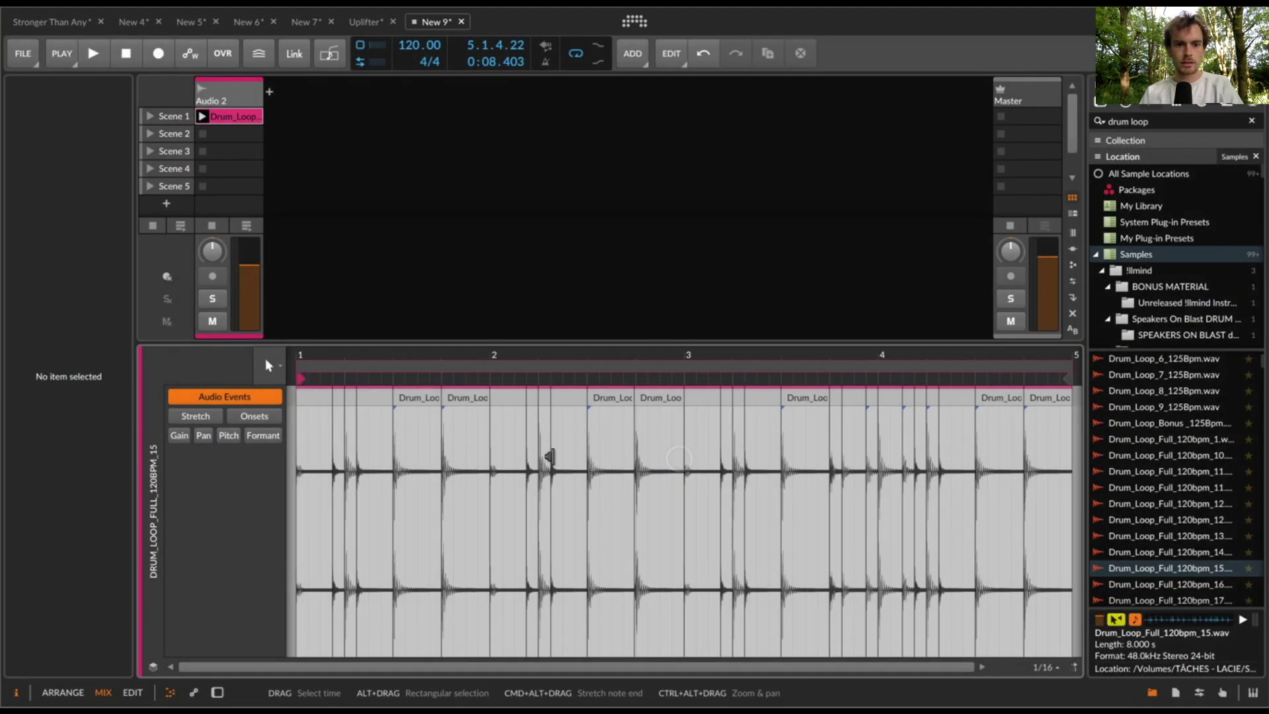
pyautogui.press('super+z')
pyautogui.click(514, 400)
pyautogui.press('super+p')
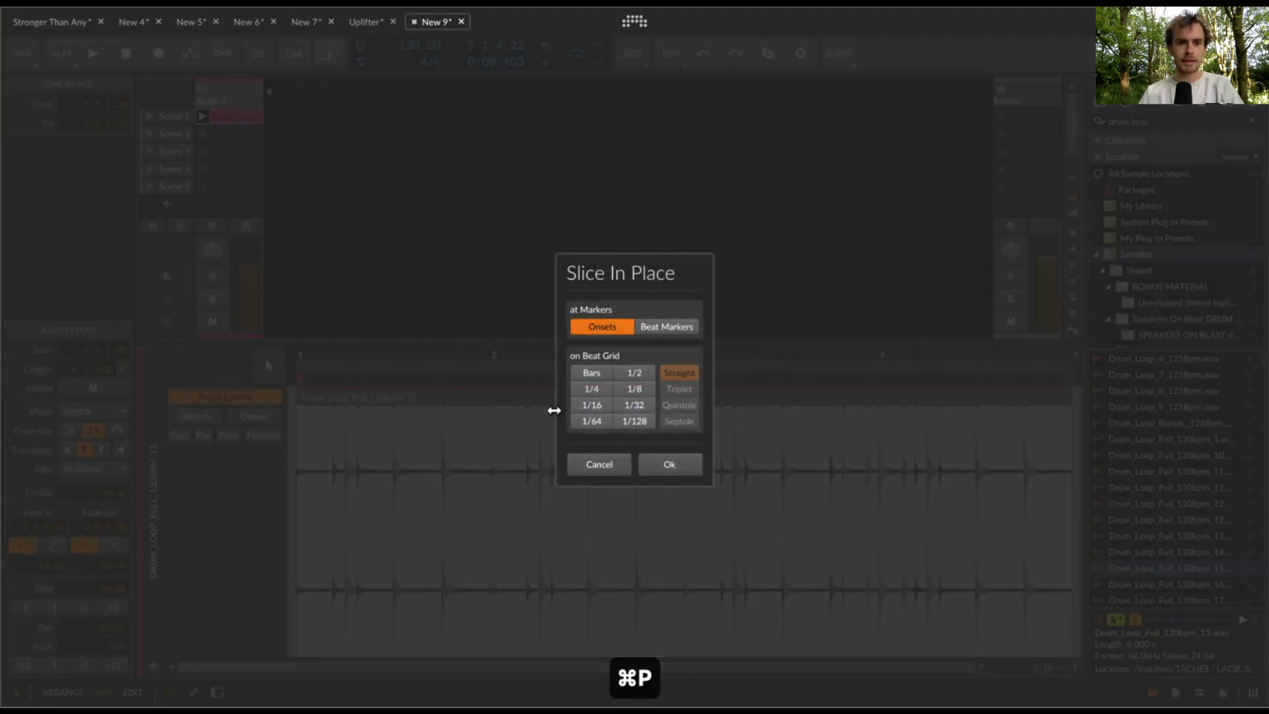
pyautogui.click(613, 392)
pyautogui.click(666, 465)
pyautogui.press('super+z')
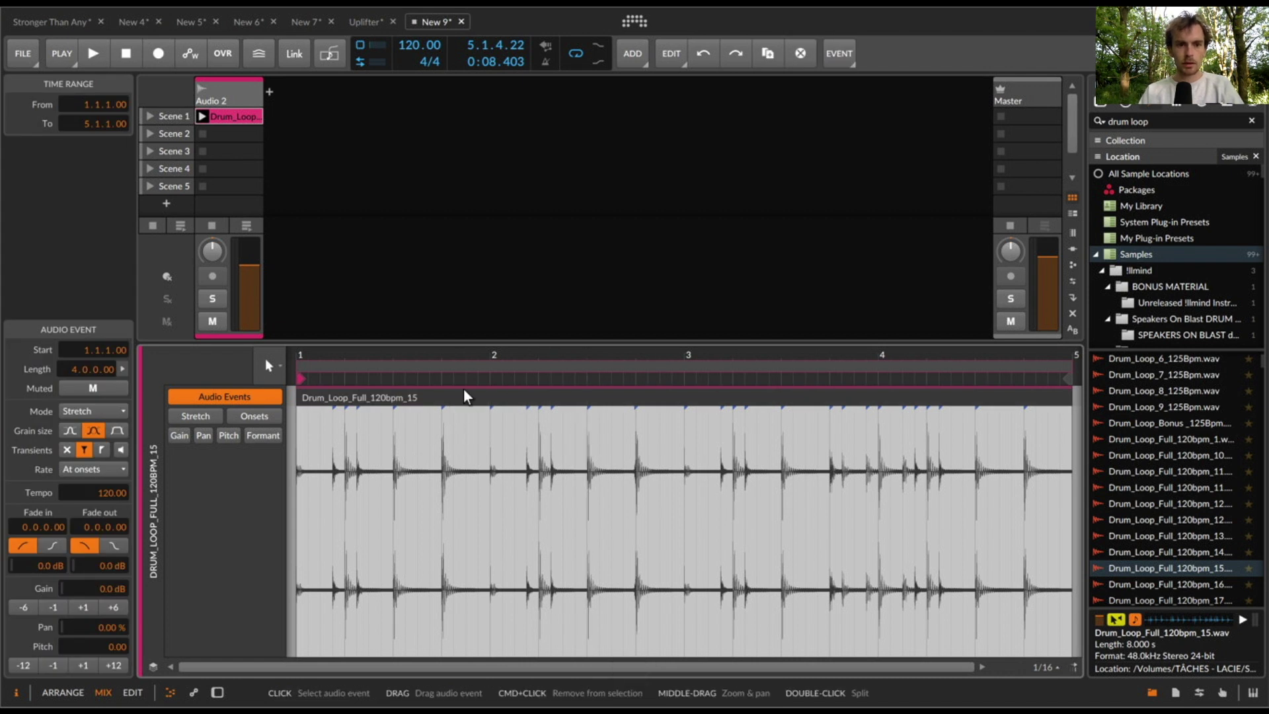
# Step: Slice the drum loop to a Drum Machine at onsets, then delete the resulting track
pyautogui.click(228, 117)
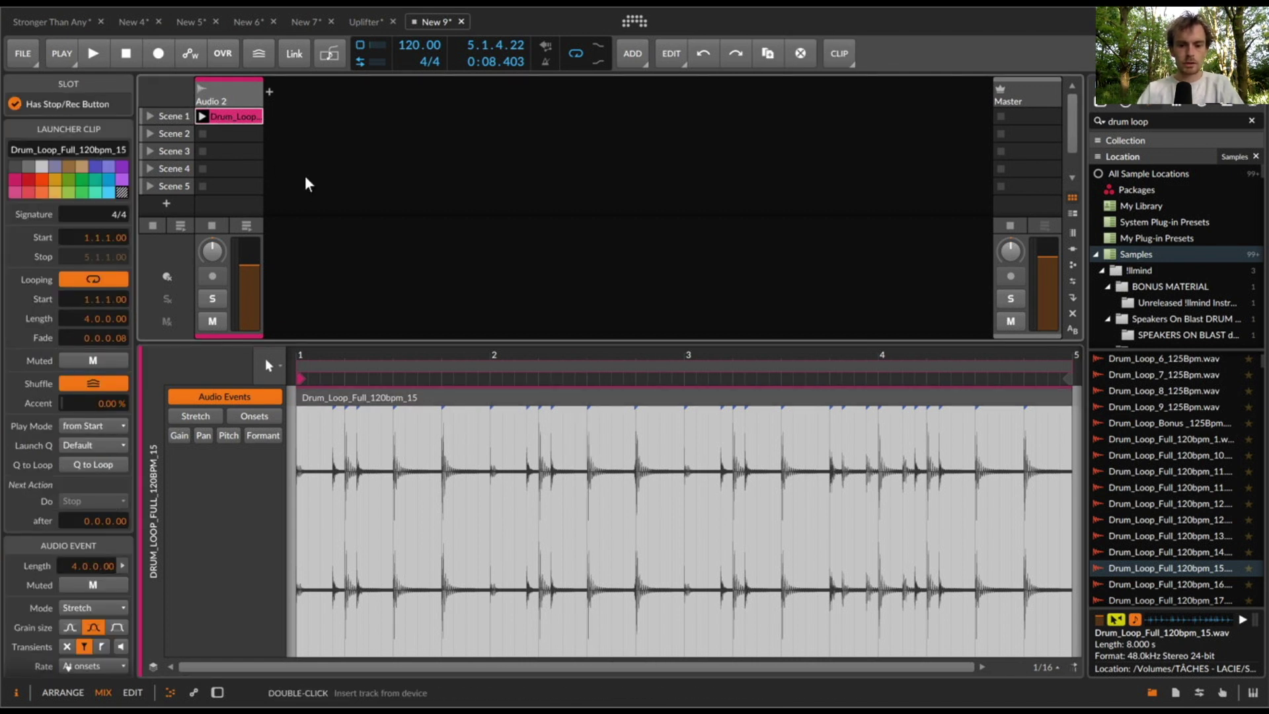
pyautogui.press('super+alt+p')
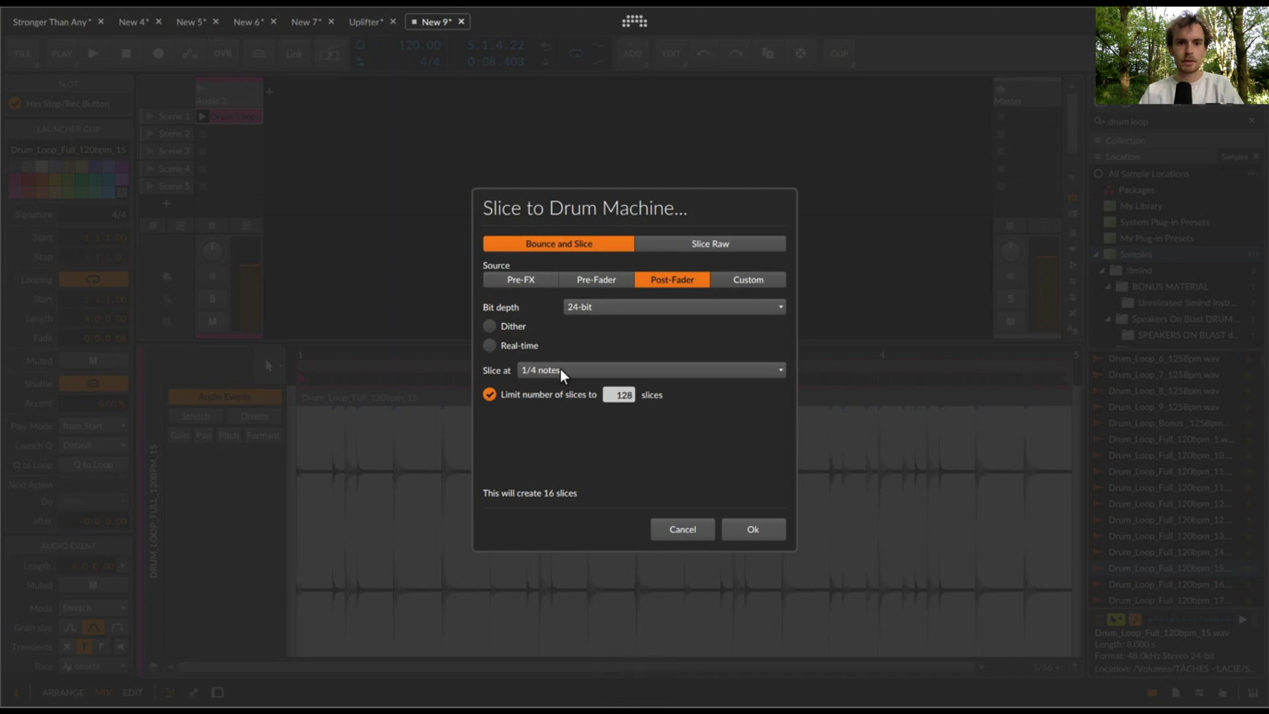
pyautogui.click(538, 370)
pyautogui.click(545, 407)
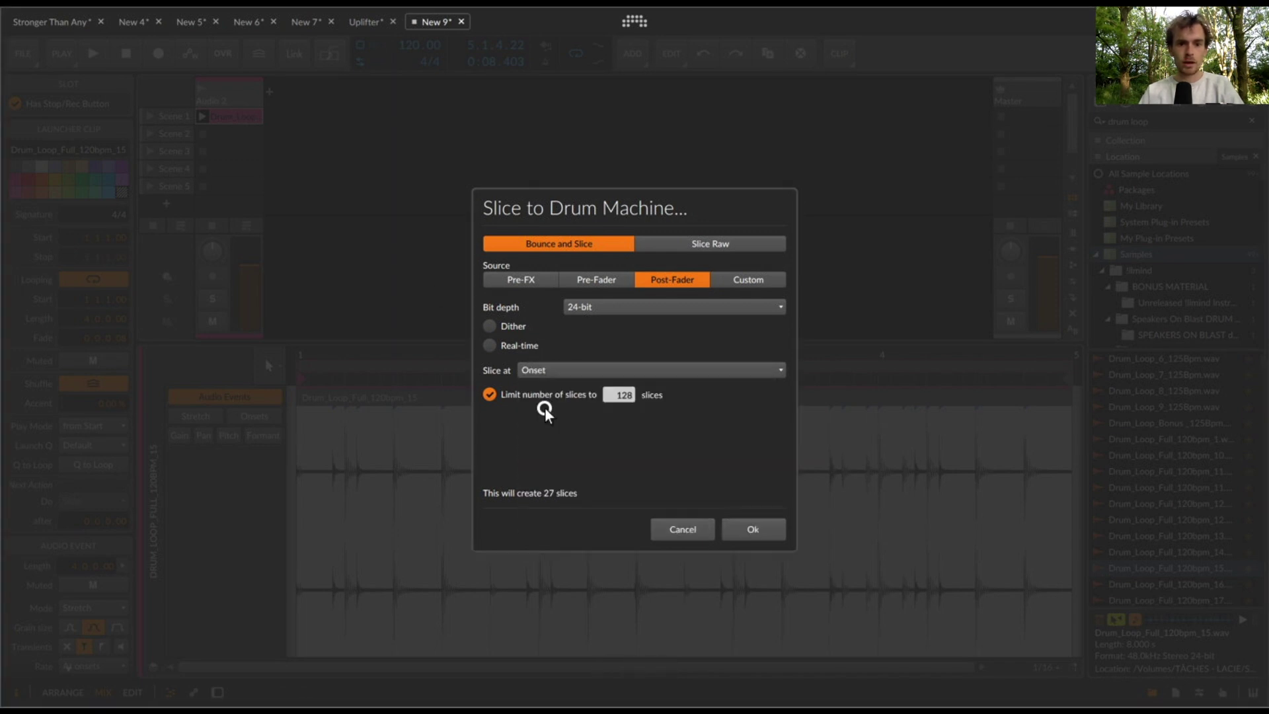
pyautogui.click(758, 532)
pyautogui.click(278, 106)
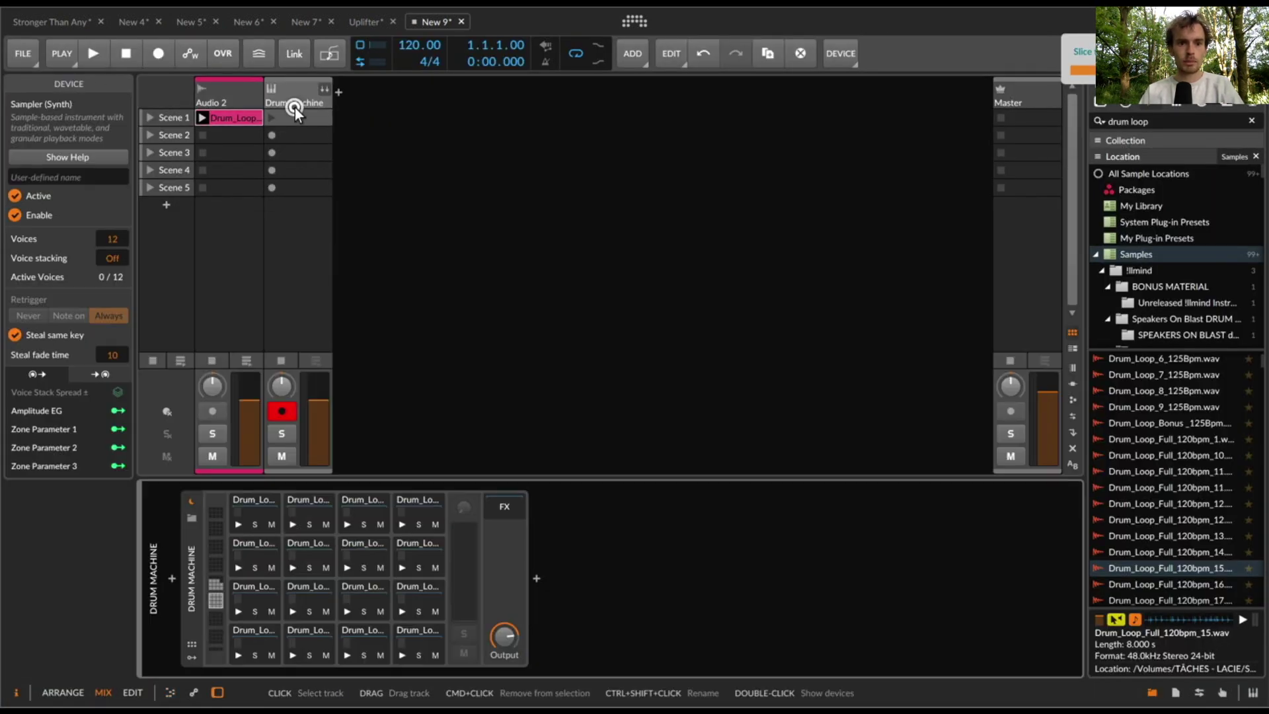
pyautogui.click(288, 89)
pyautogui.press('BackSpace')
# Step: Open the Drum_Loop_Full_120bpm_15 clip in the editor and select the Audio 2 track
pyautogui.doubleClick(223, 116)
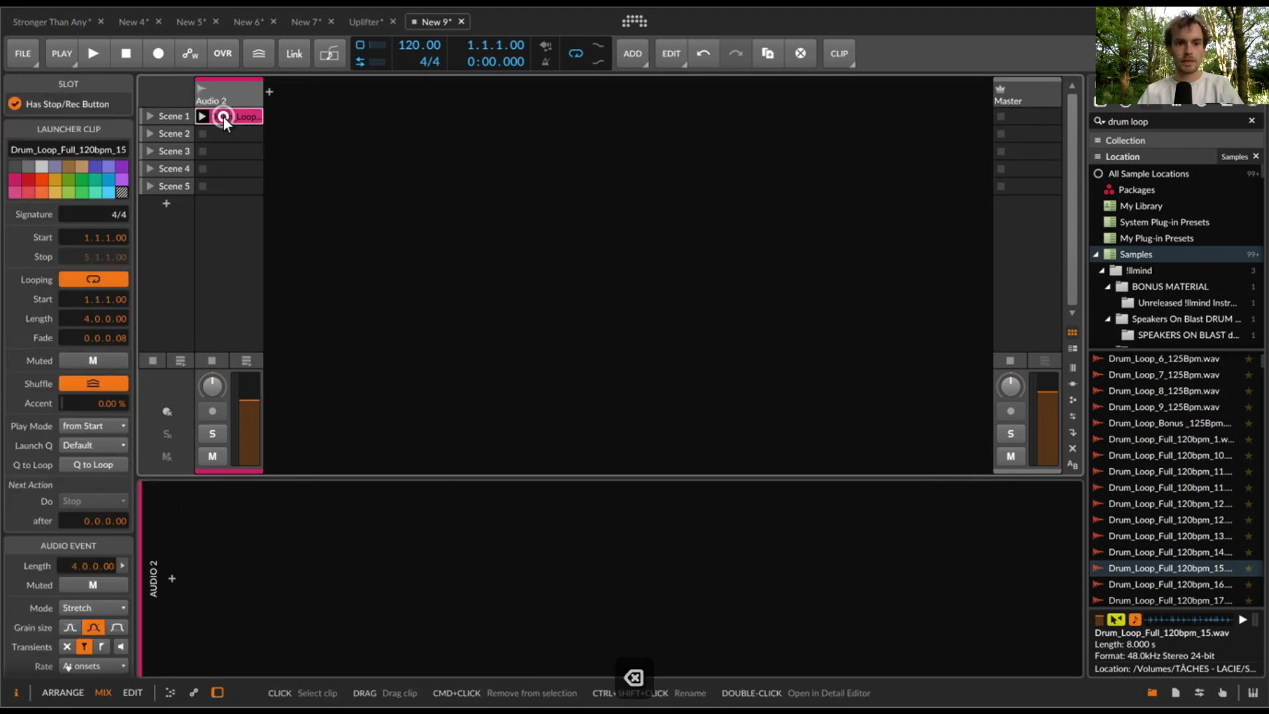
pyautogui.click(475, 400)
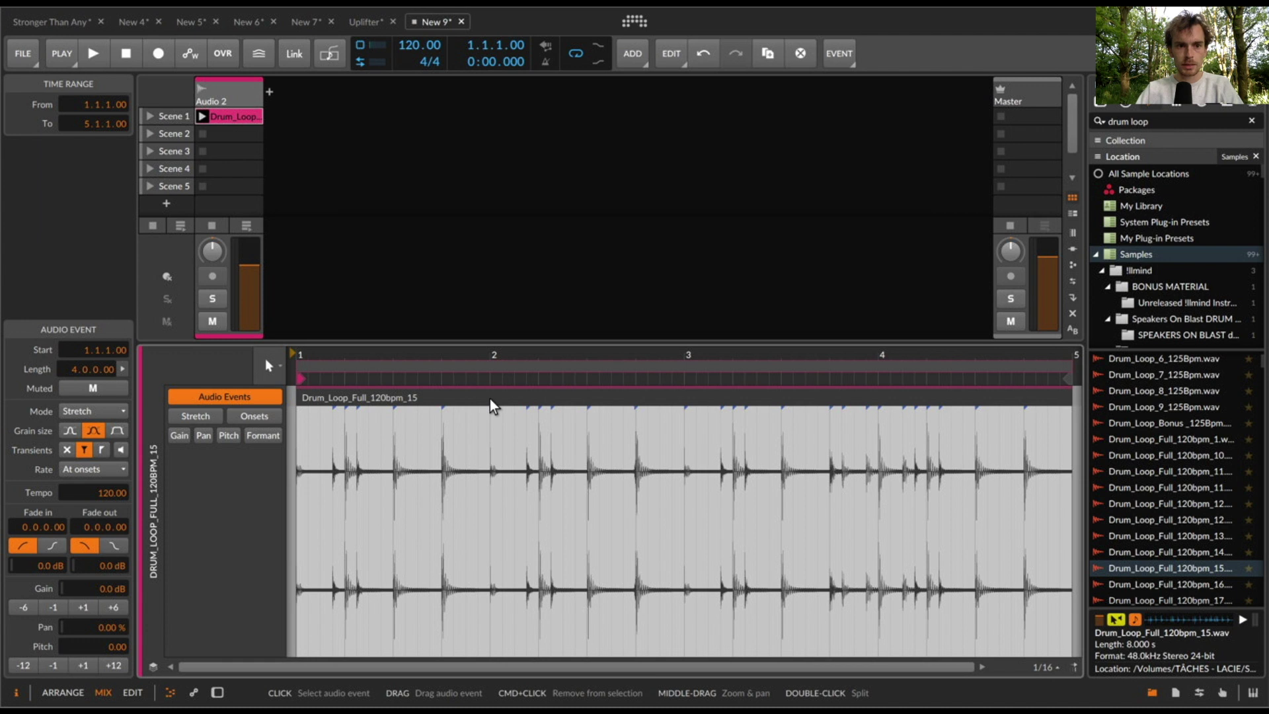
pyautogui.click(236, 100)
# Step: Slice the drum loop to a multisample on a new Init sampler track and select it
pyautogui.click(237, 117)
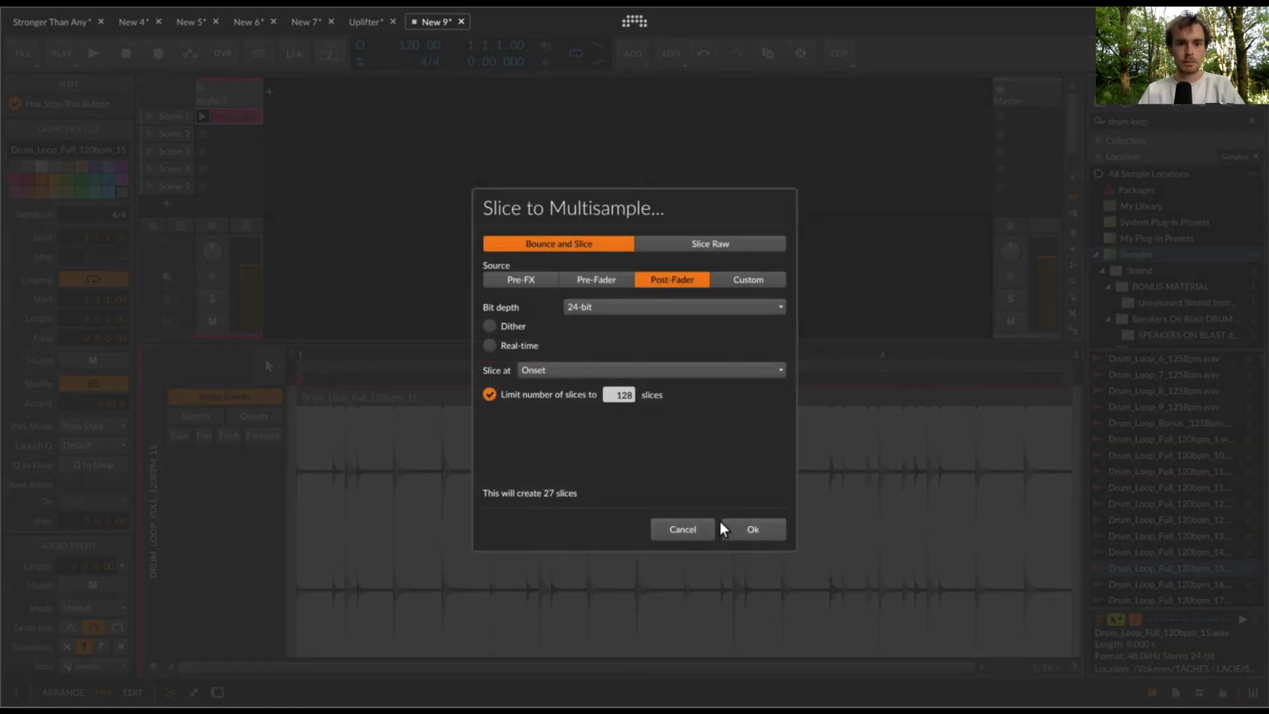
pyautogui.click(726, 524)
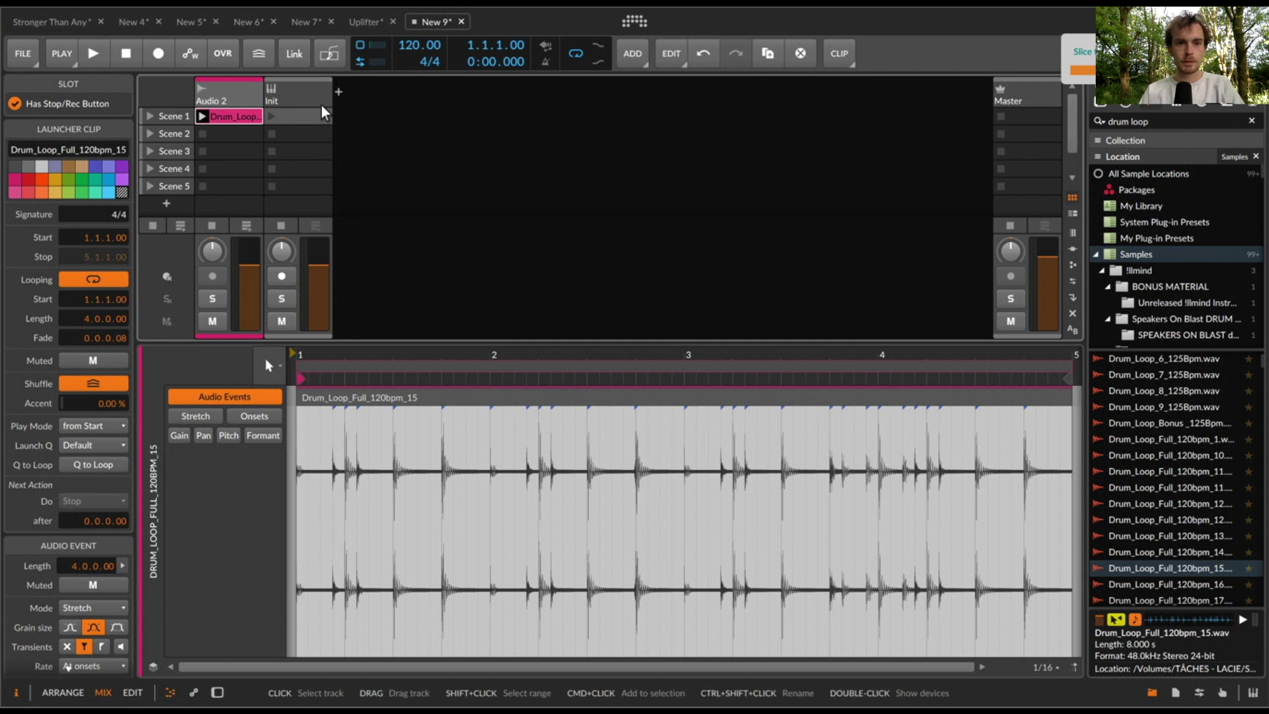
pyautogui.click(297, 91)
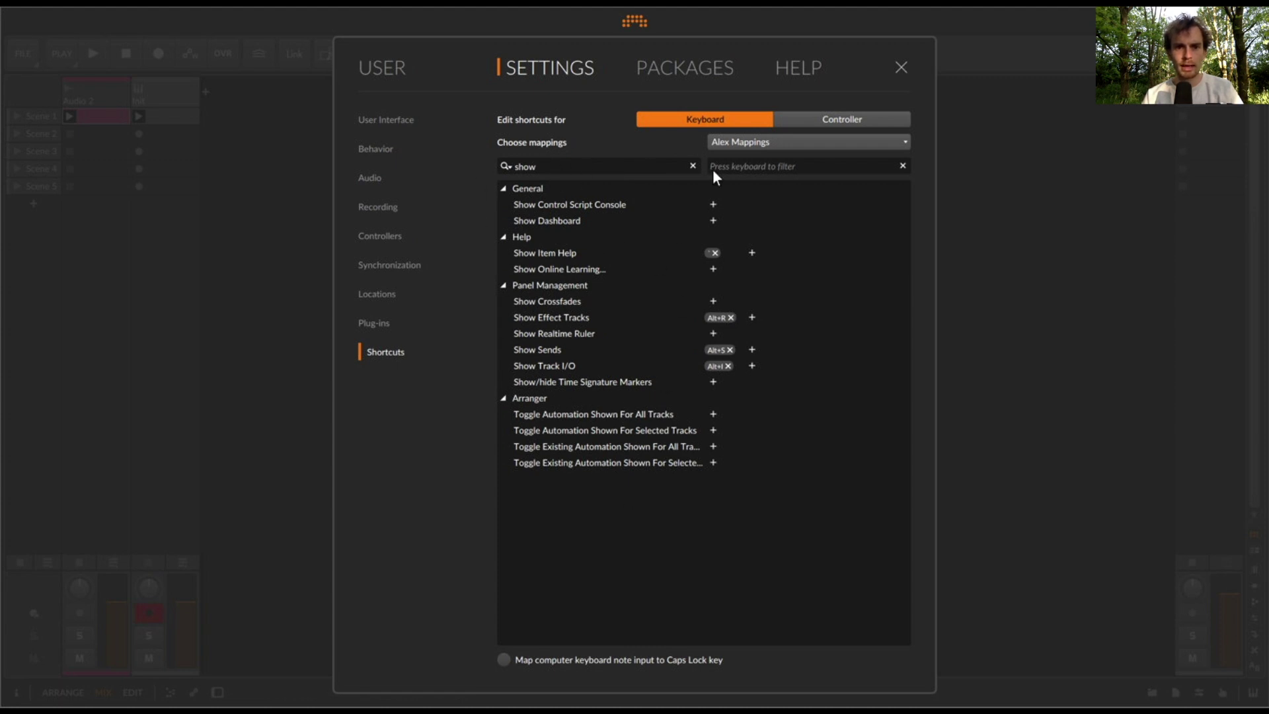
# Step: Check the show commands under Default keyboard mappings, switch back to the custom mappings, and close Settings
pyautogui.click(742, 145)
pyautogui.click(744, 164)
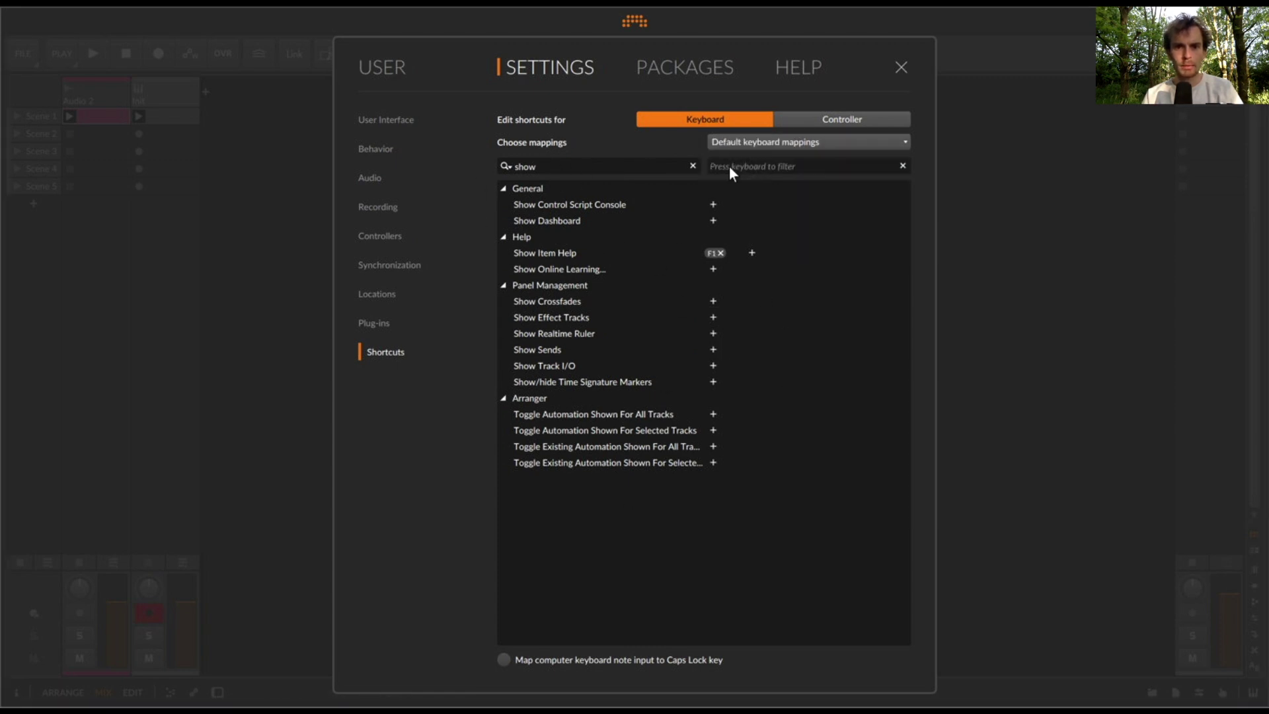
pyautogui.click(724, 141)
pyautogui.click(740, 191)
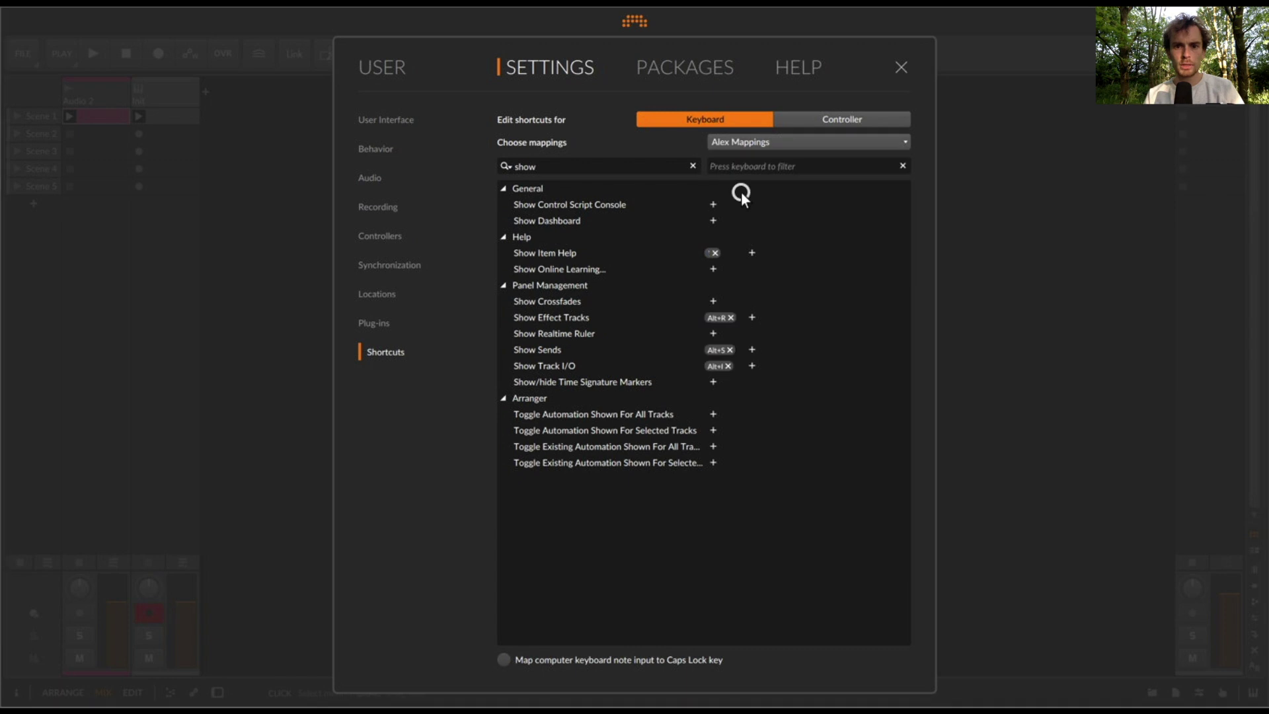
pyautogui.click(902, 64)
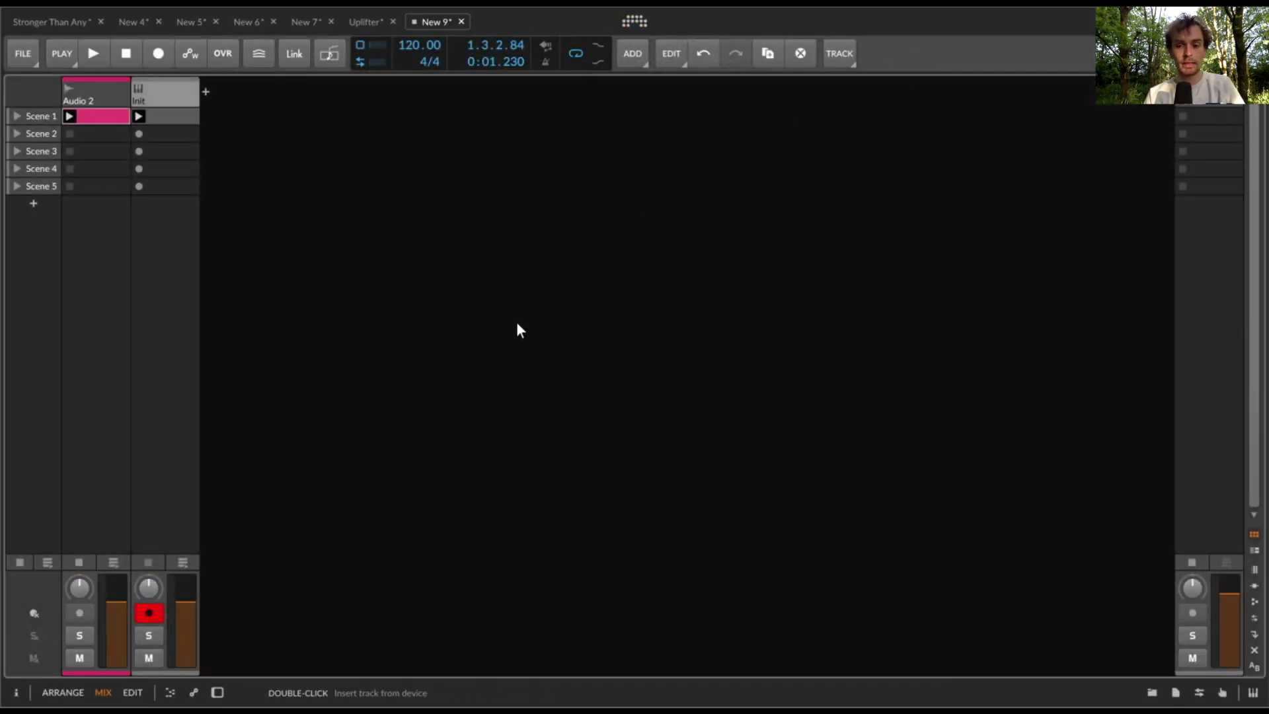
pyautogui.click(151, 90)
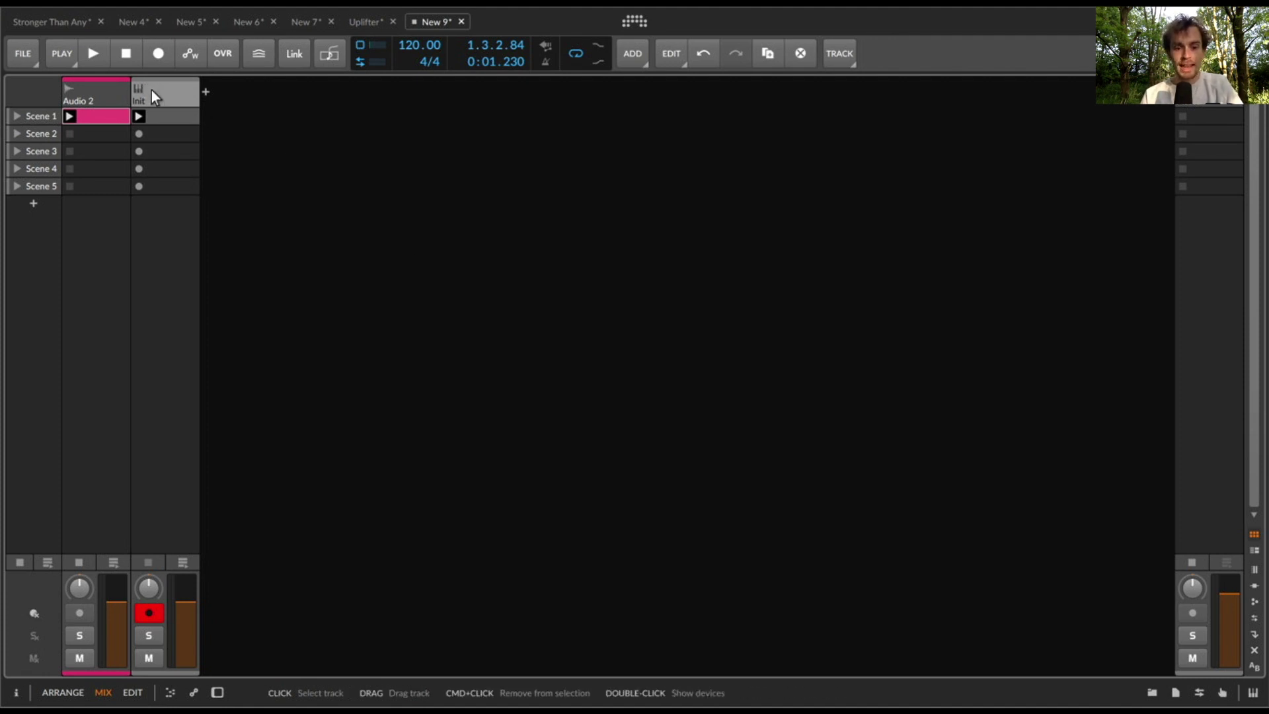
pyautogui.hotkey('alt', 's')
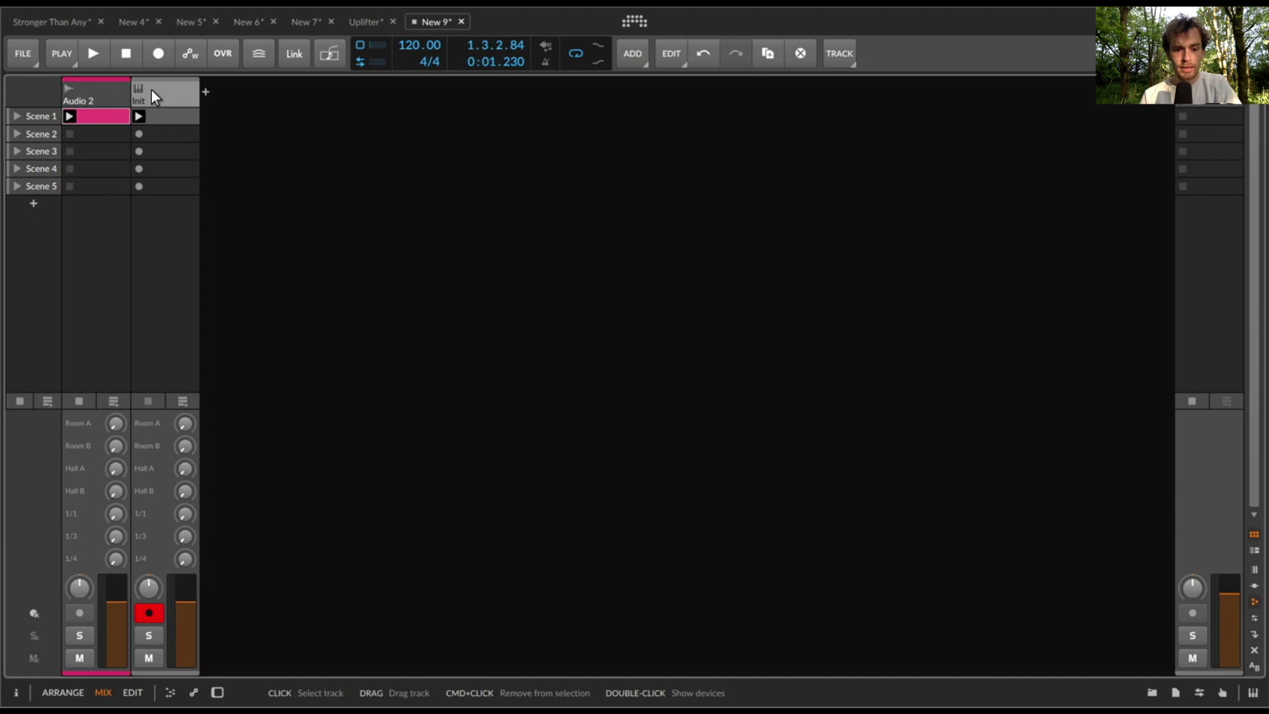
pyautogui.hotkey('alt', 'r')
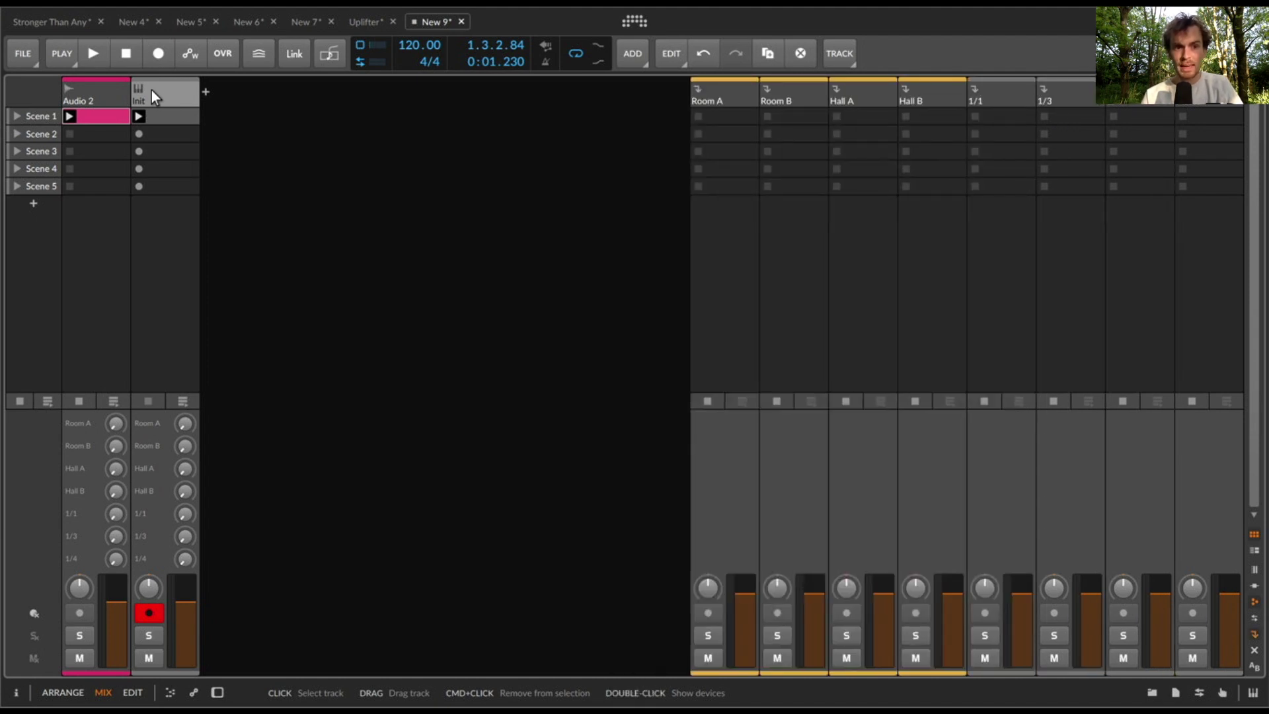
pyautogui.hotkey('alt', 'm')
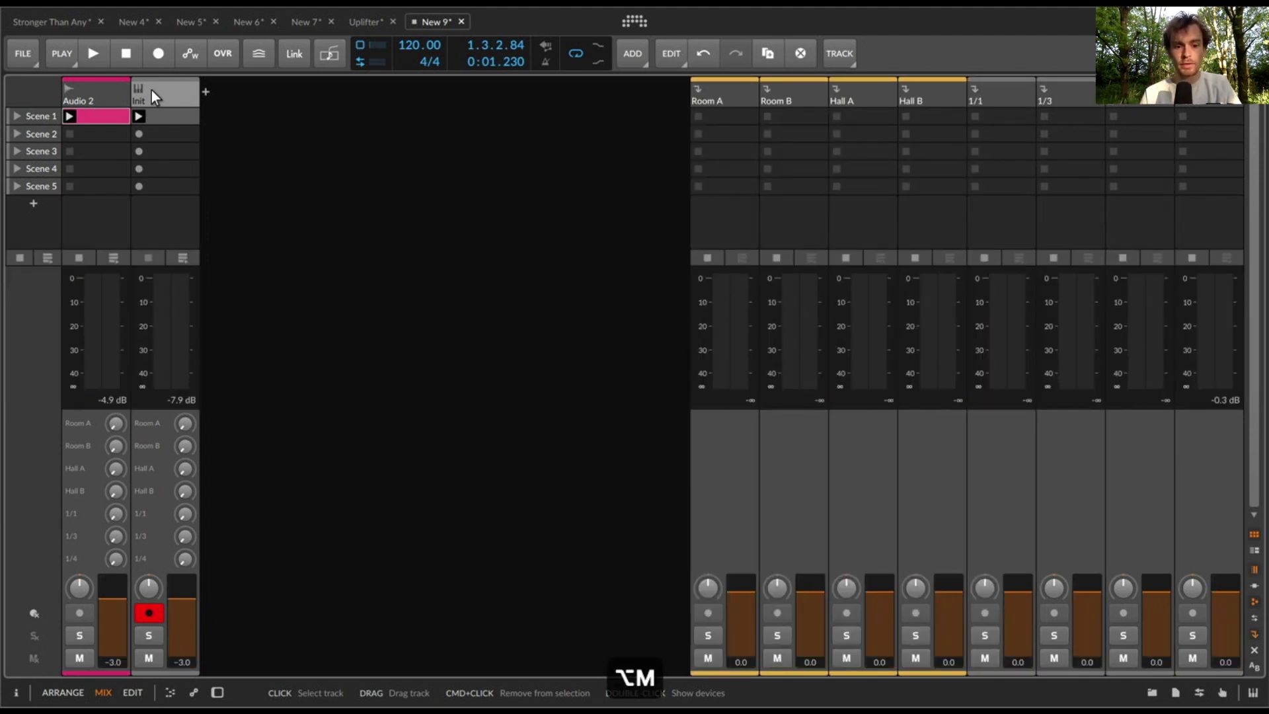
pyautogui.hotkey('alt', 'd')
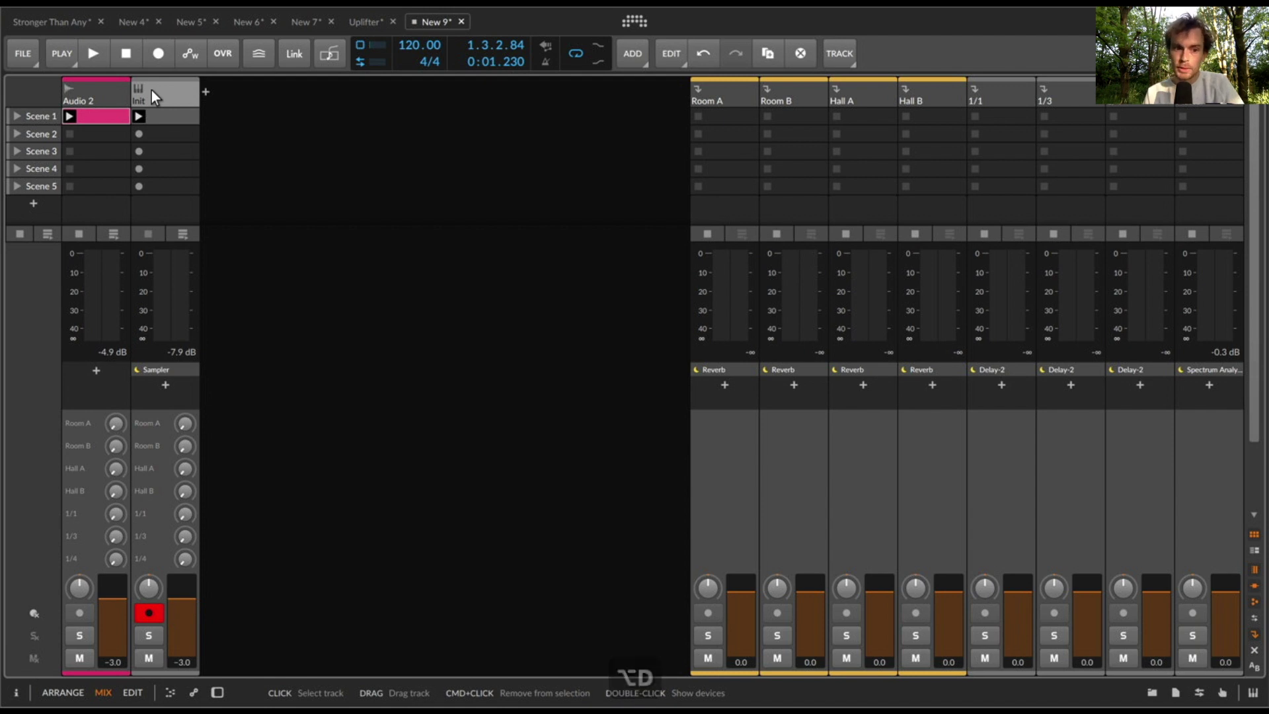
pyautogui.hotkey('alt', 'i')
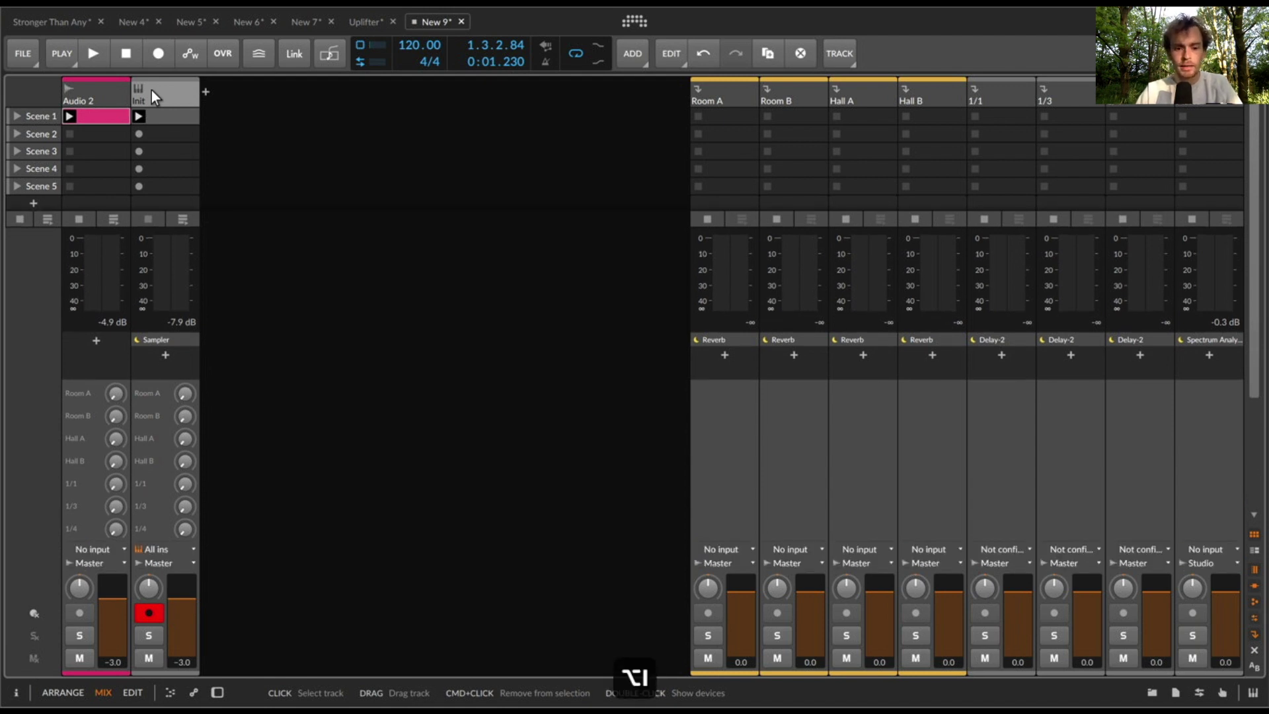
pyautogui.press('Tab')
pyautogui.press('Tab')
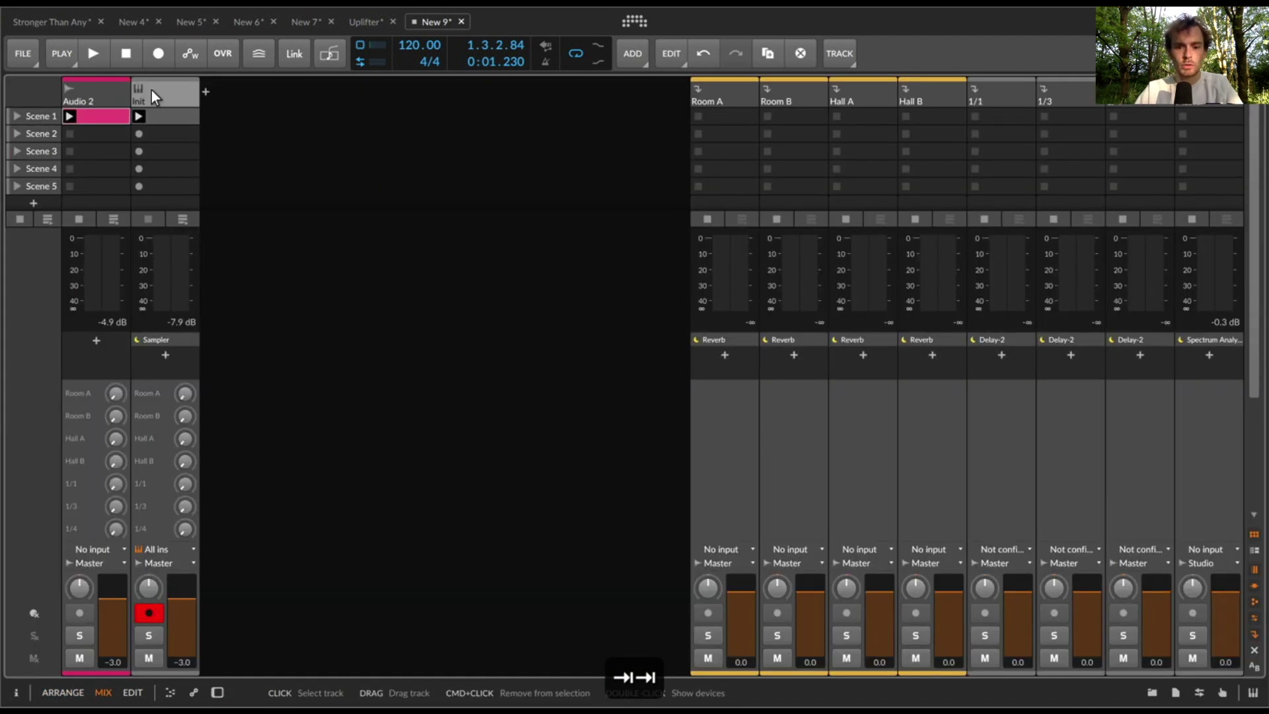
pyautogui.hotkey('alt', 'i')
pyautogui.hotkey('alt', 'd')
pyautogui.hotkey('alt', 's')
pyautogui.hotkey('alt', 'r')
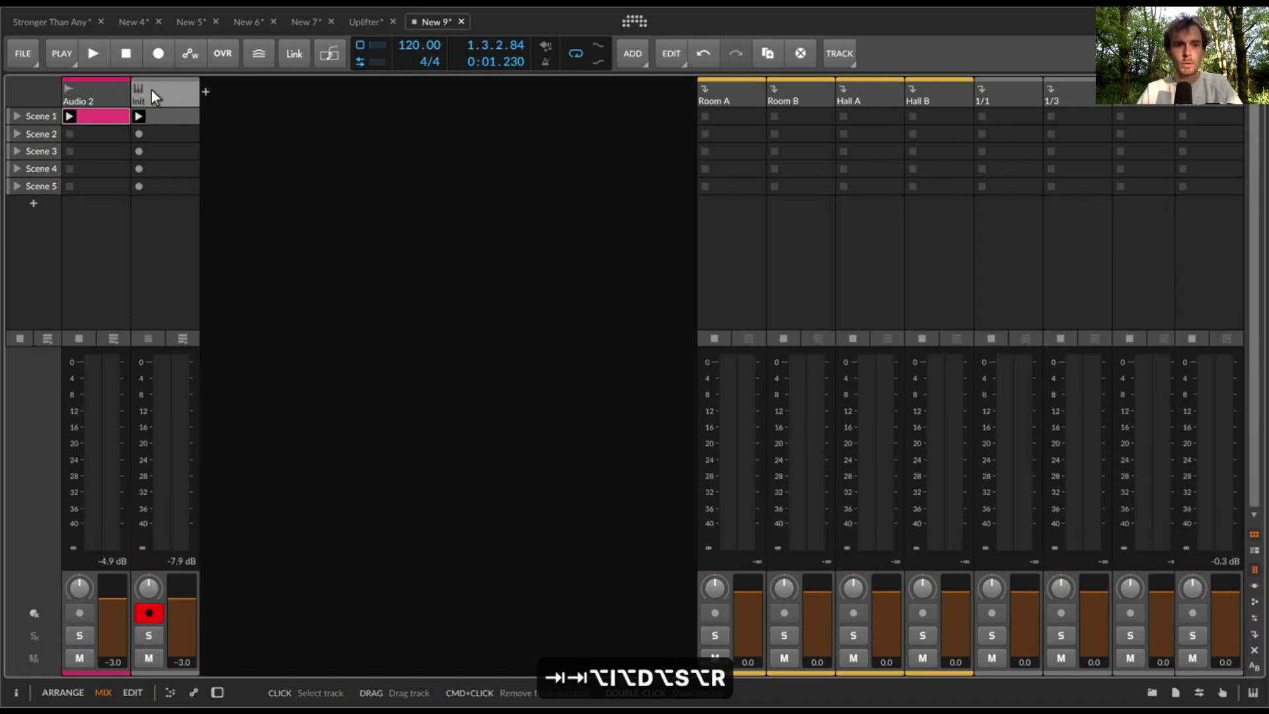
pyautogui.hotkey('alt', 'm')
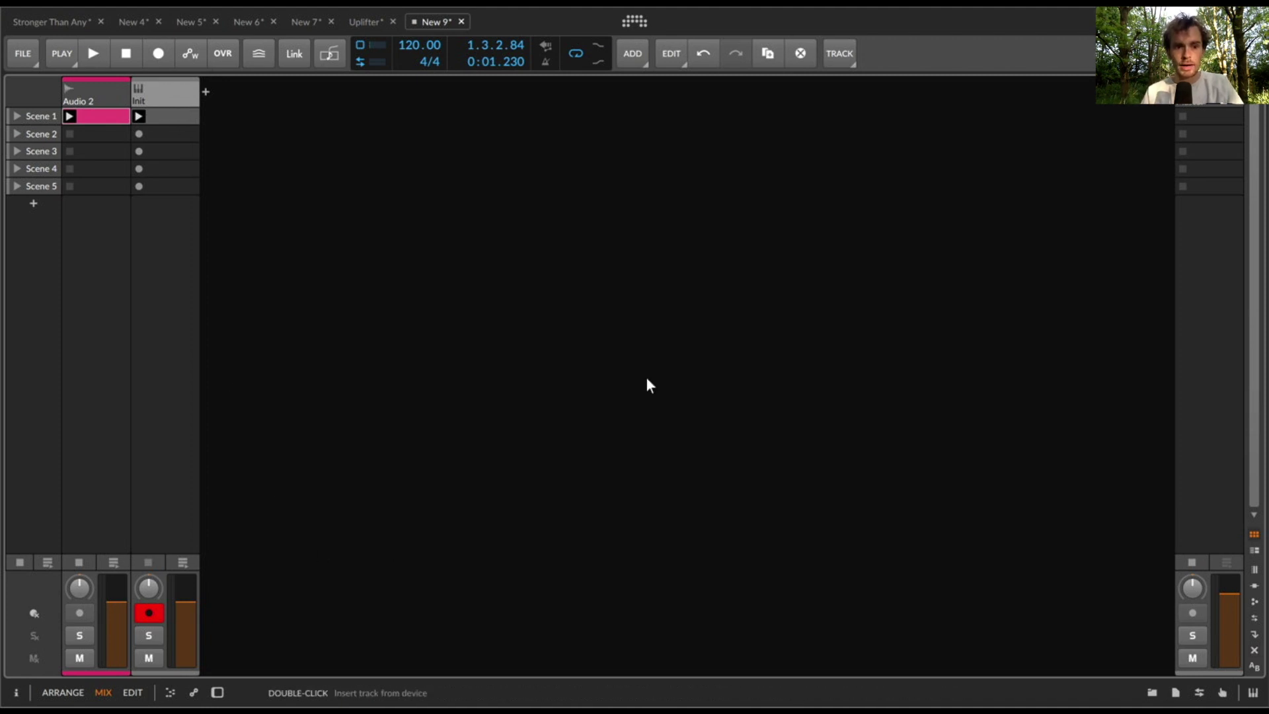
# Step: Reveal deactivated tracks like Polysynth with Alt+X, and deactivate Audio 2
pyautogui.hotkey('alt', 'x')
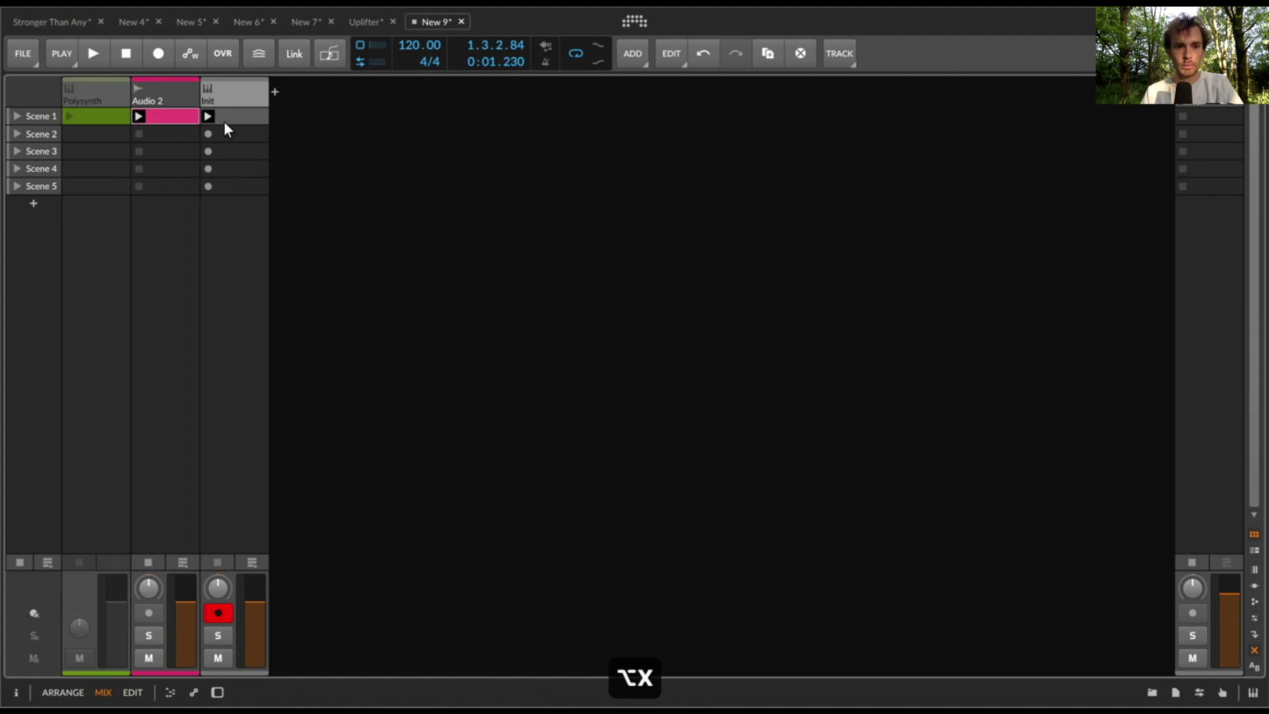
pyautogui.click(94, 90)
pyautogui.click(156, 82)
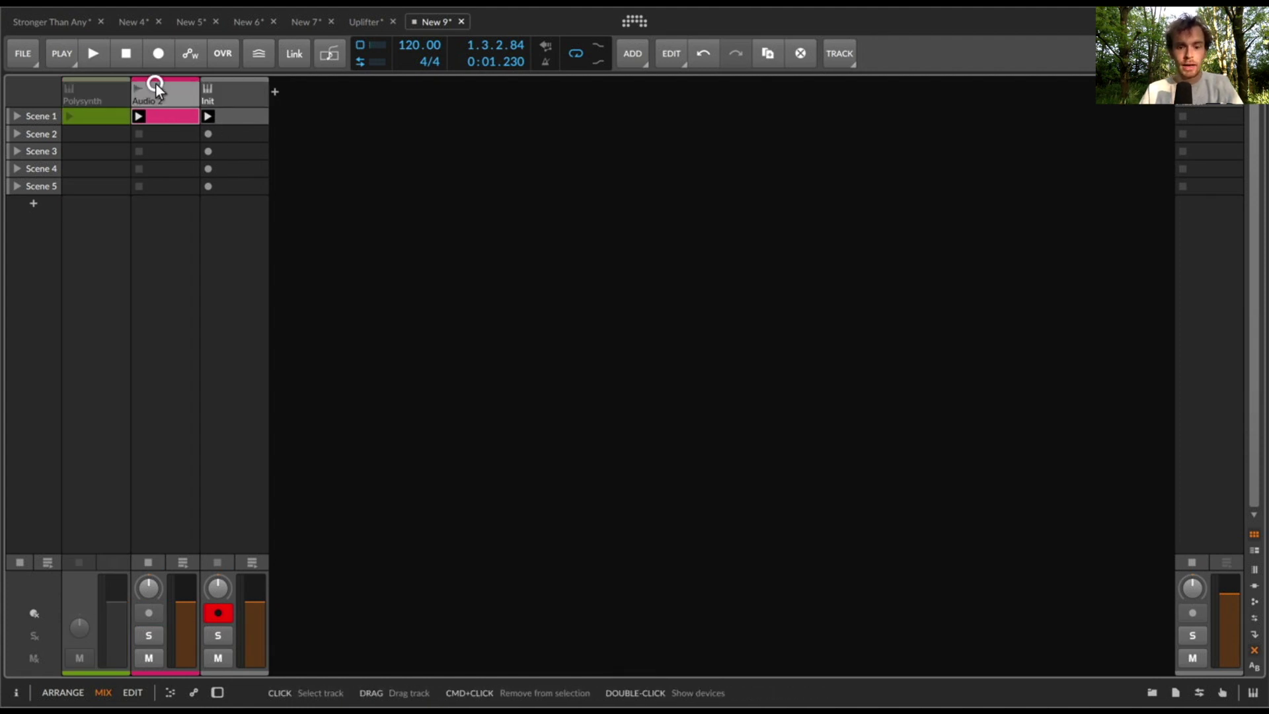
pyautogui.press('0')
pyautogui.click(209, 82)
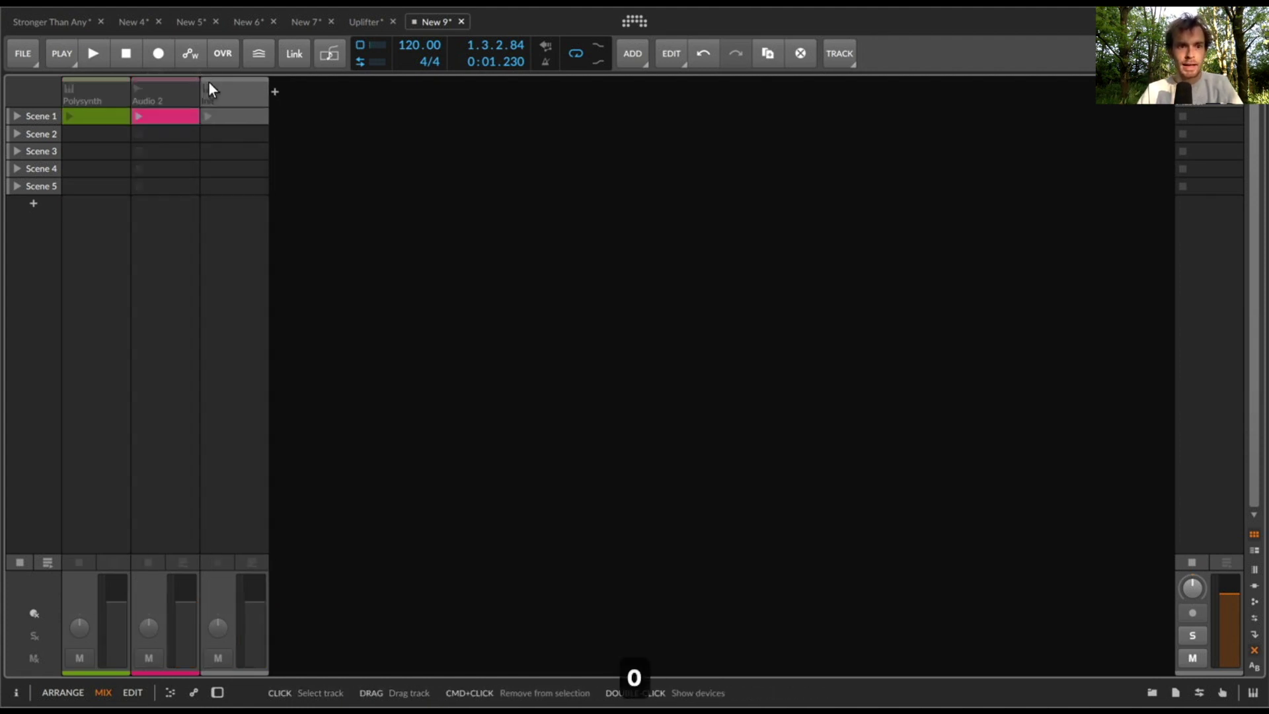
# Step: Duplicate the deactivated Audio 2 track with Cmd+D to create Audio 3 onward
pyautogui.click(134, 93)
pyautogui.press('super+d')
pyautogui.press('super+d')
pyautogui.press('super+d')
pyautogui.press('super+d')
pyautogui.press('super+d')
pyautogui.press('super+d')
pyautogui.press('super+d')
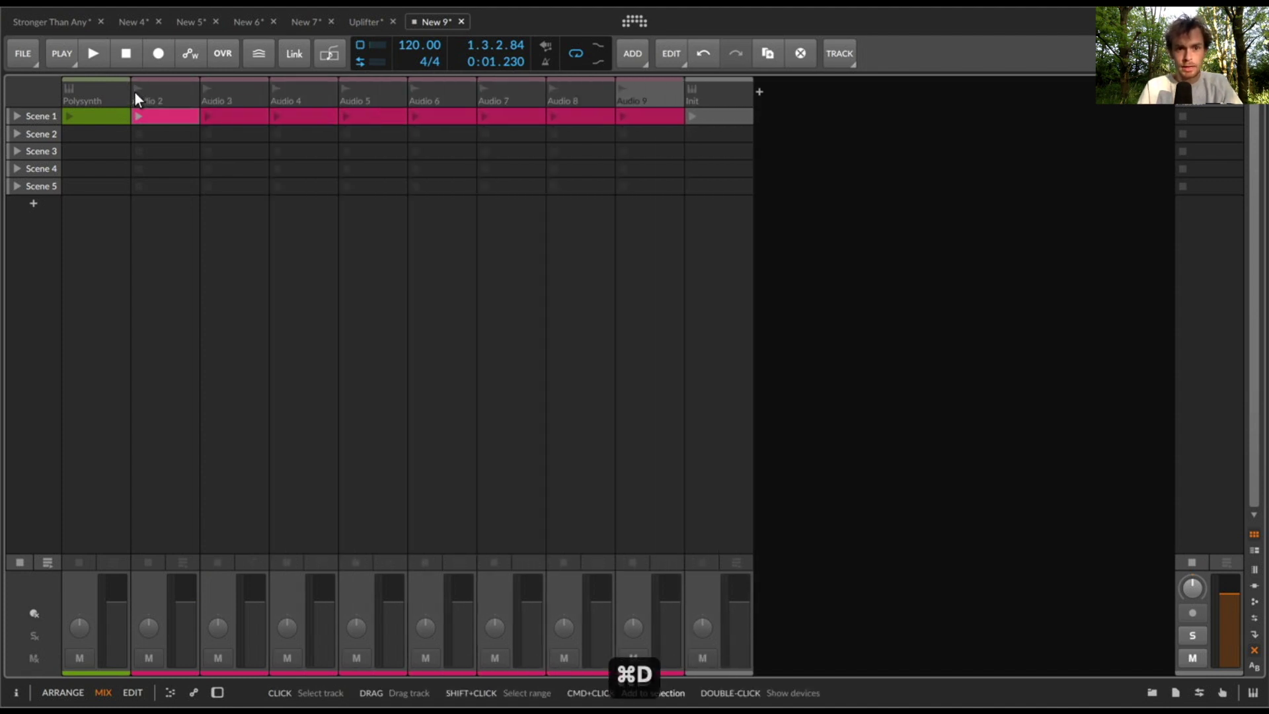
pyautogui.click(244, 82)
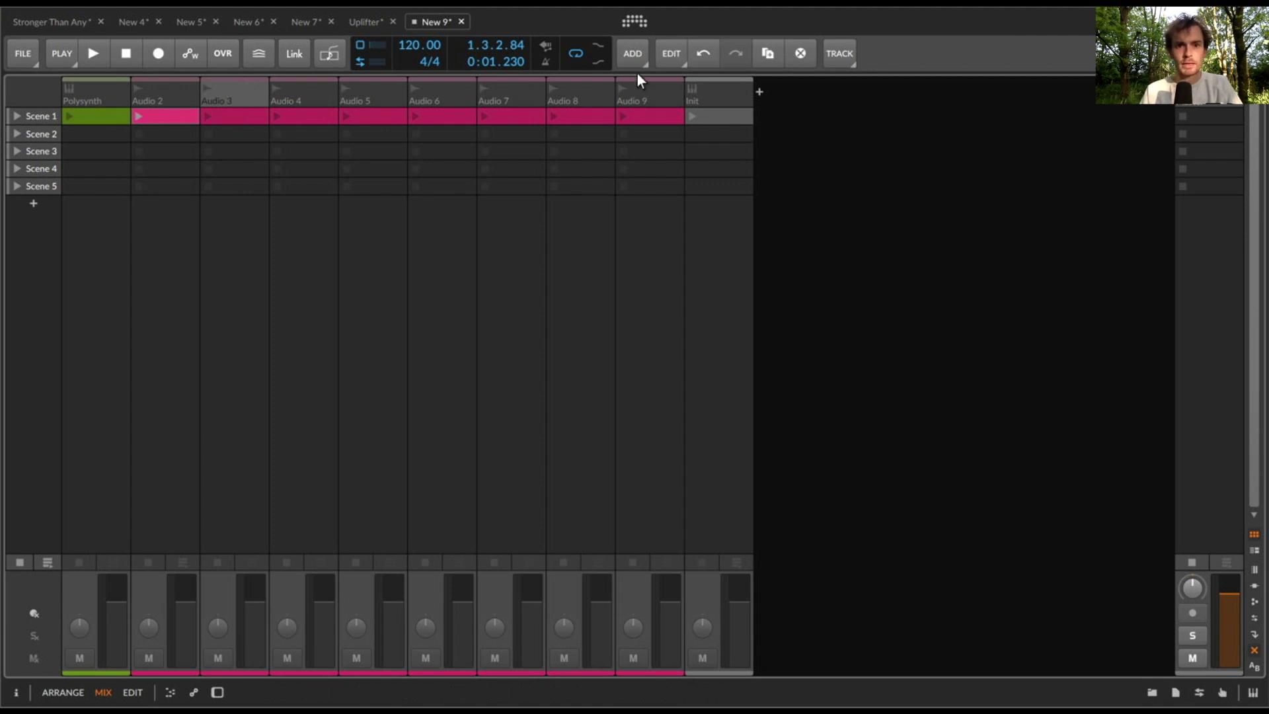
# Step: Delete Init and Audio 9 down to Audio 5 with Cmd+X, then undo to restore them
pyautogui.click(635, 94)
pyautogui.hotkey('shift', 'Left')
pyautogui.hotkey('shift', 'Left')
pyautogui.hotkey('shift', 'Left')
pyautogui.hotkey('shift', 'Left')
pyautogui.hotkey('shift', 'Left')
pyautogui.hotkey('shift', 'Left')
pyautogui.hotkey('shift', 'Left')
pyautogui.hotkey('shift', 'Left')
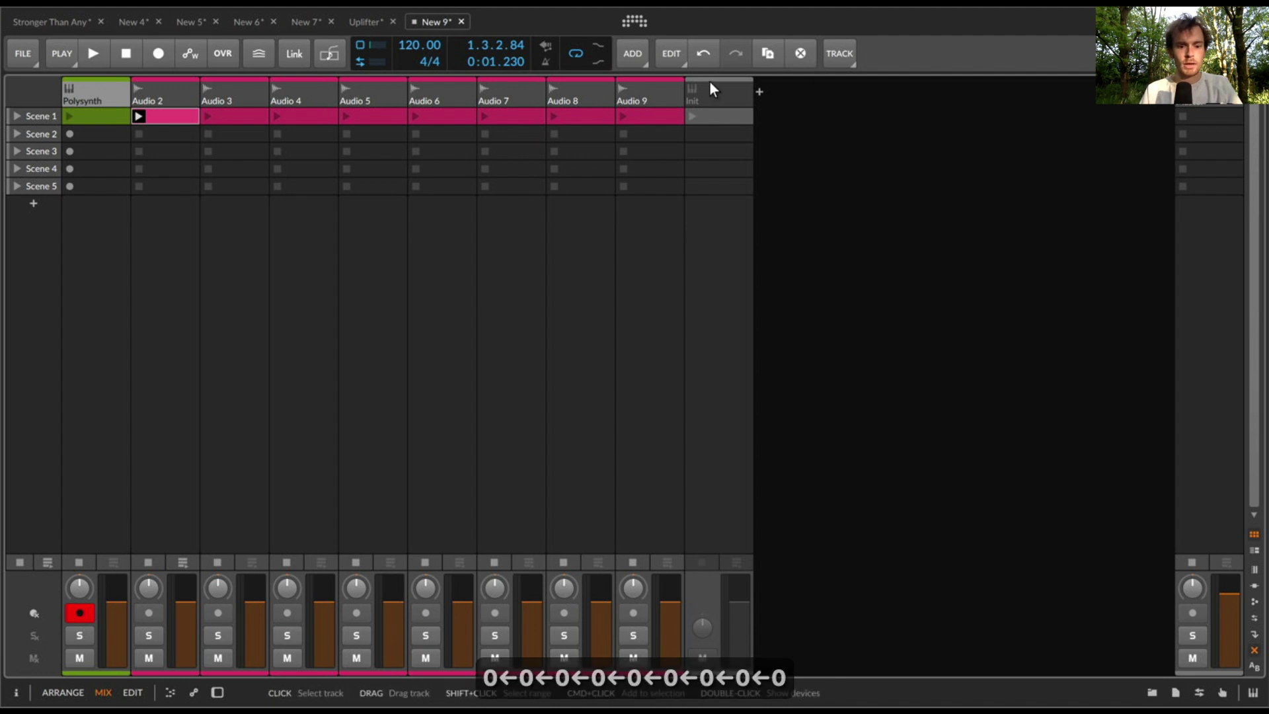
pyautogui.press('super+x')
pyautogui.click(561, 86)
pyautogui.press('super+x')
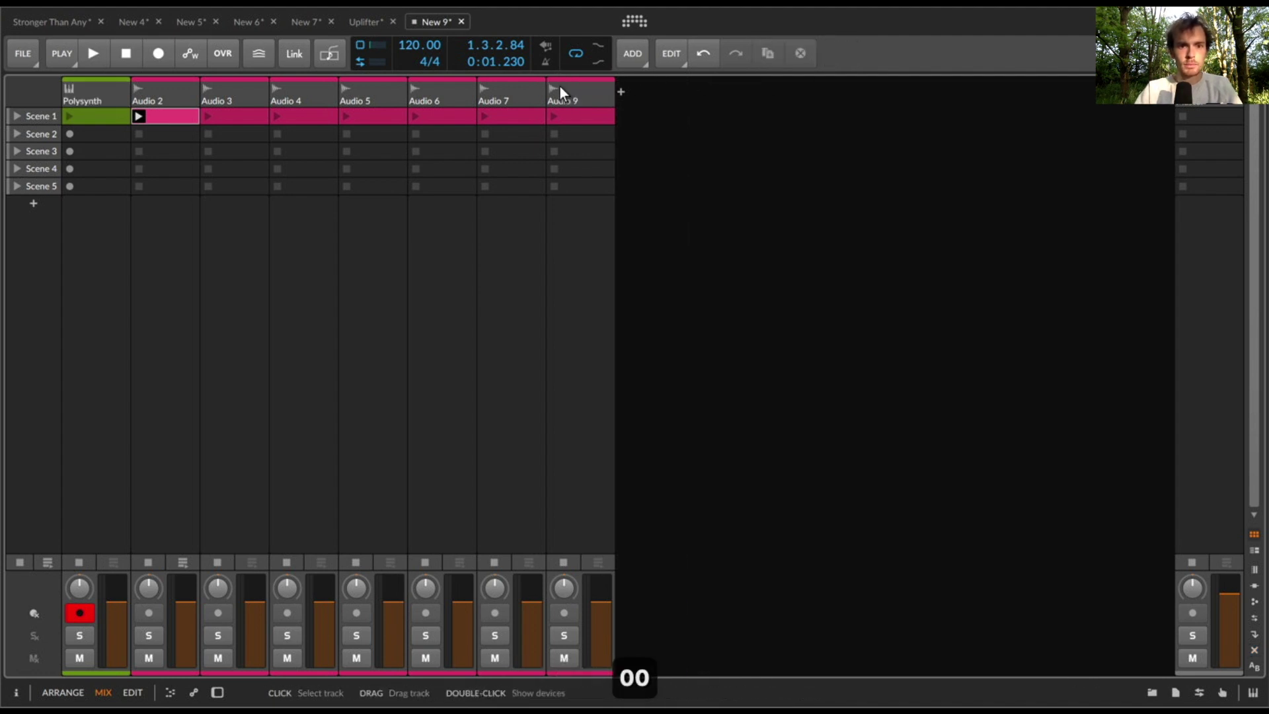
pyautogui.press('super+x')
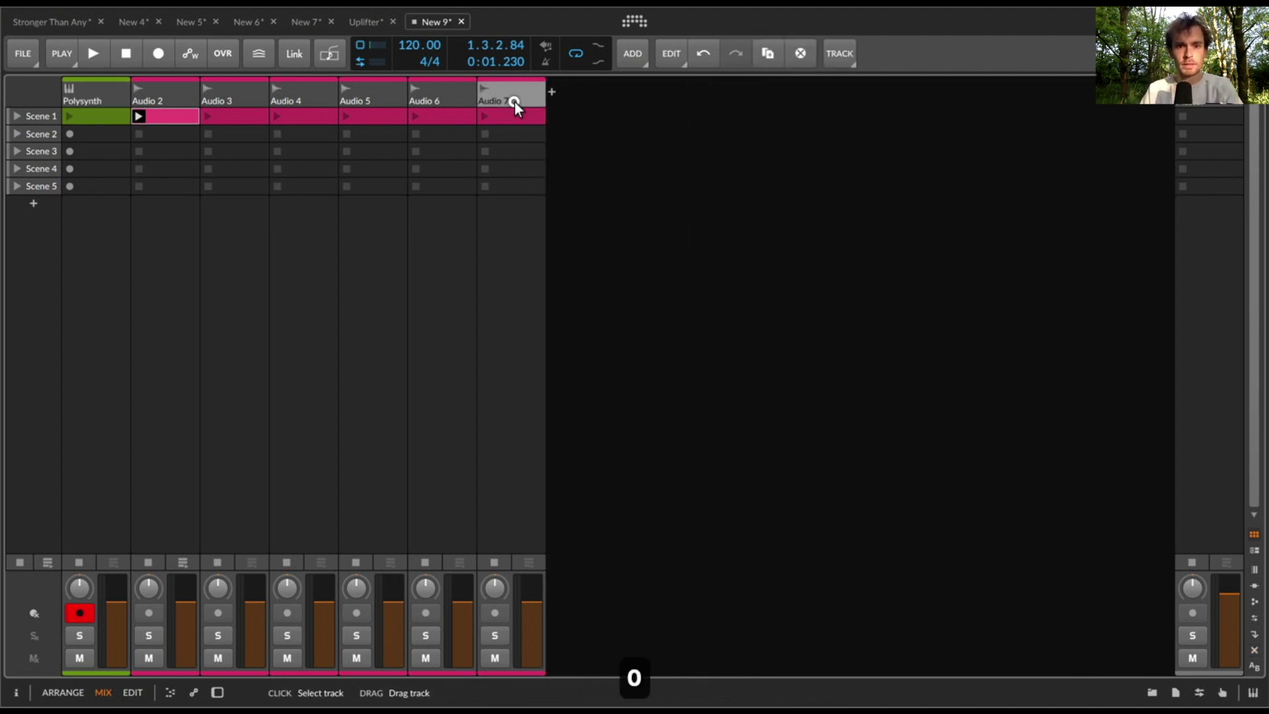
pyautogui.press('super+x')
pyautogui.press('super+x')
pyautogui.press('super+x')
pyautogui.press('super+x')
pyautogui.press('super+x')
pyautogui.press('super+x')
pyautogui.press('super+x')
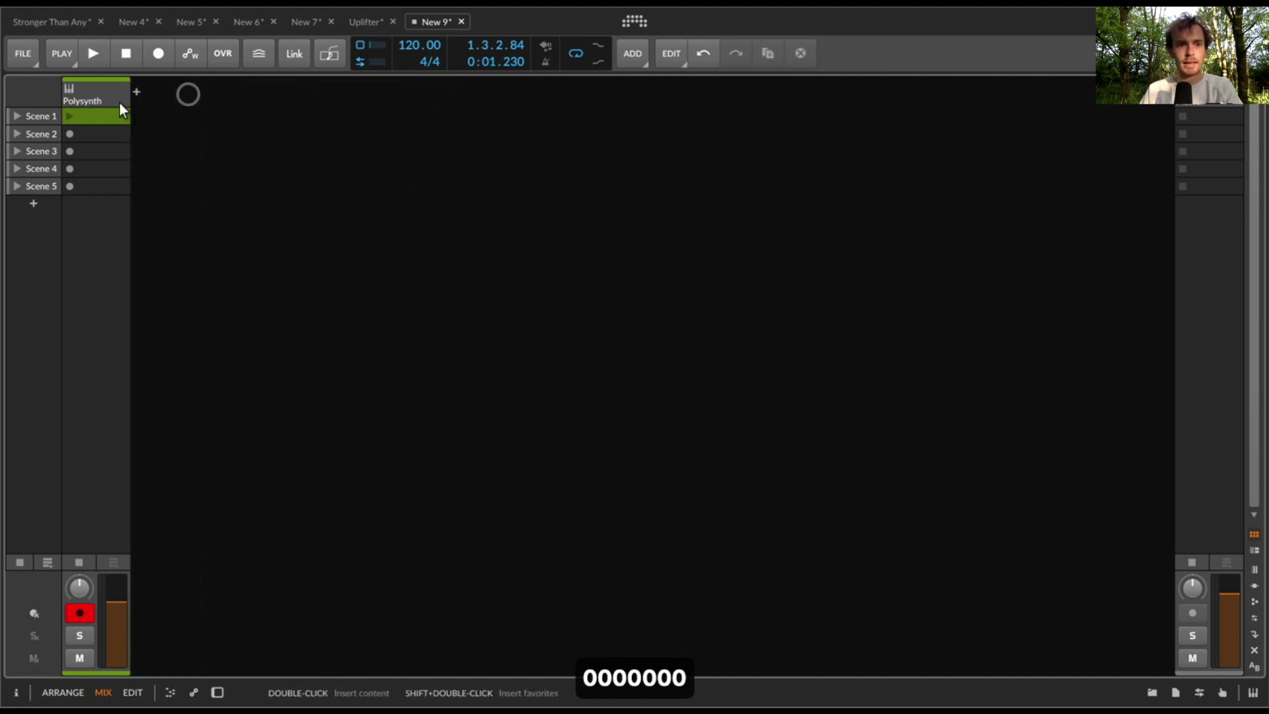
pyautogui.press('super+z')
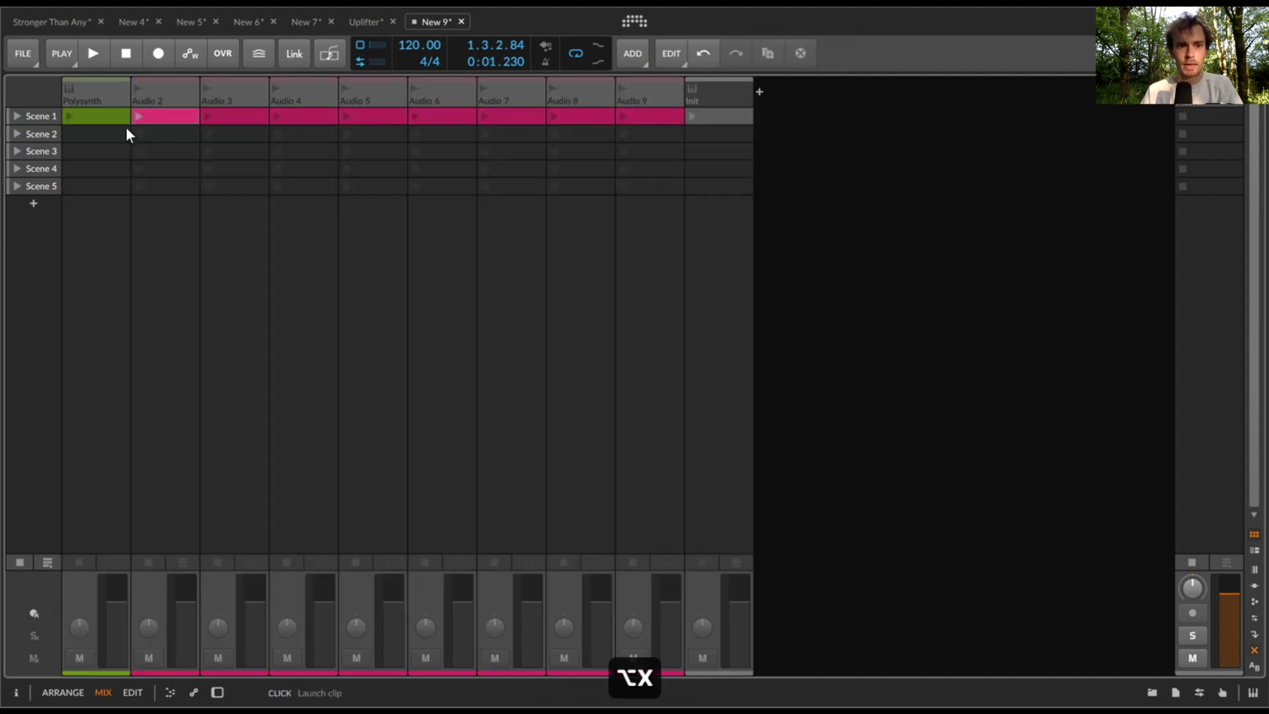